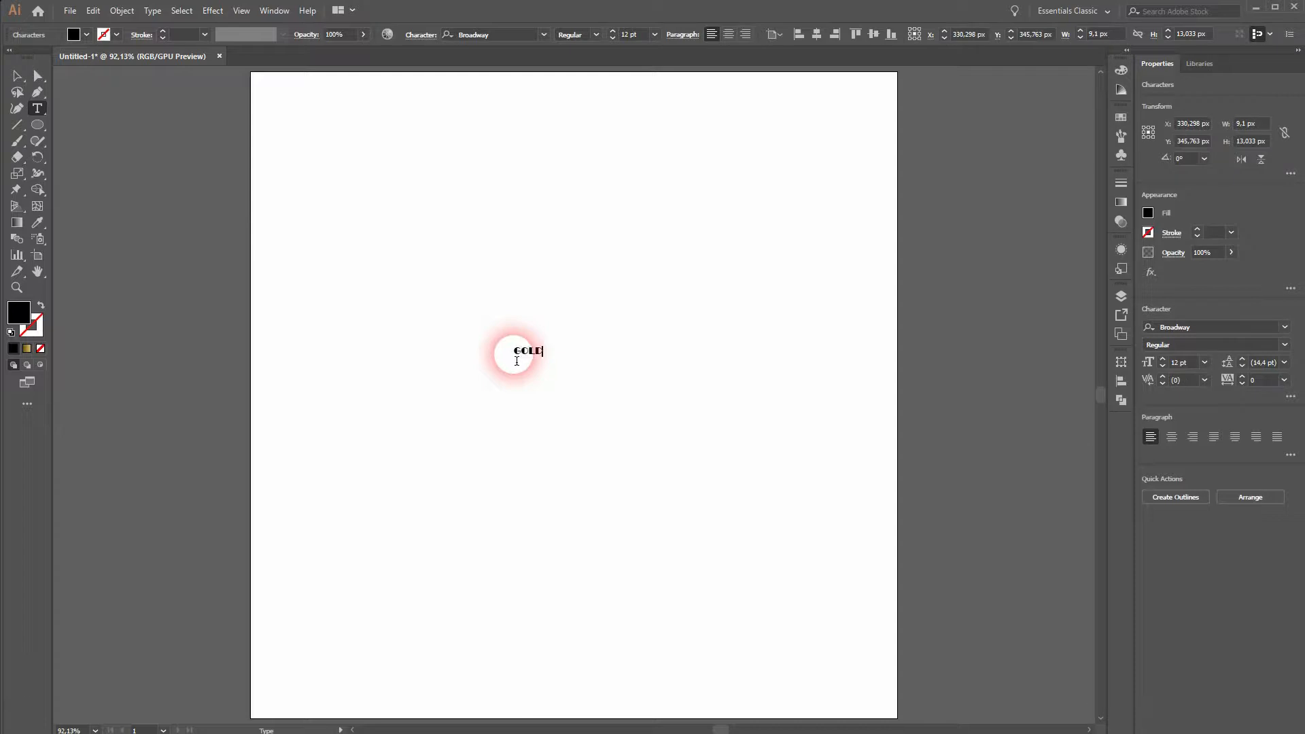
Enlarge the GOLD text to about 689 px wide, place it in the middle of the artboard and set its font to Broadway
left_click(18, 76)
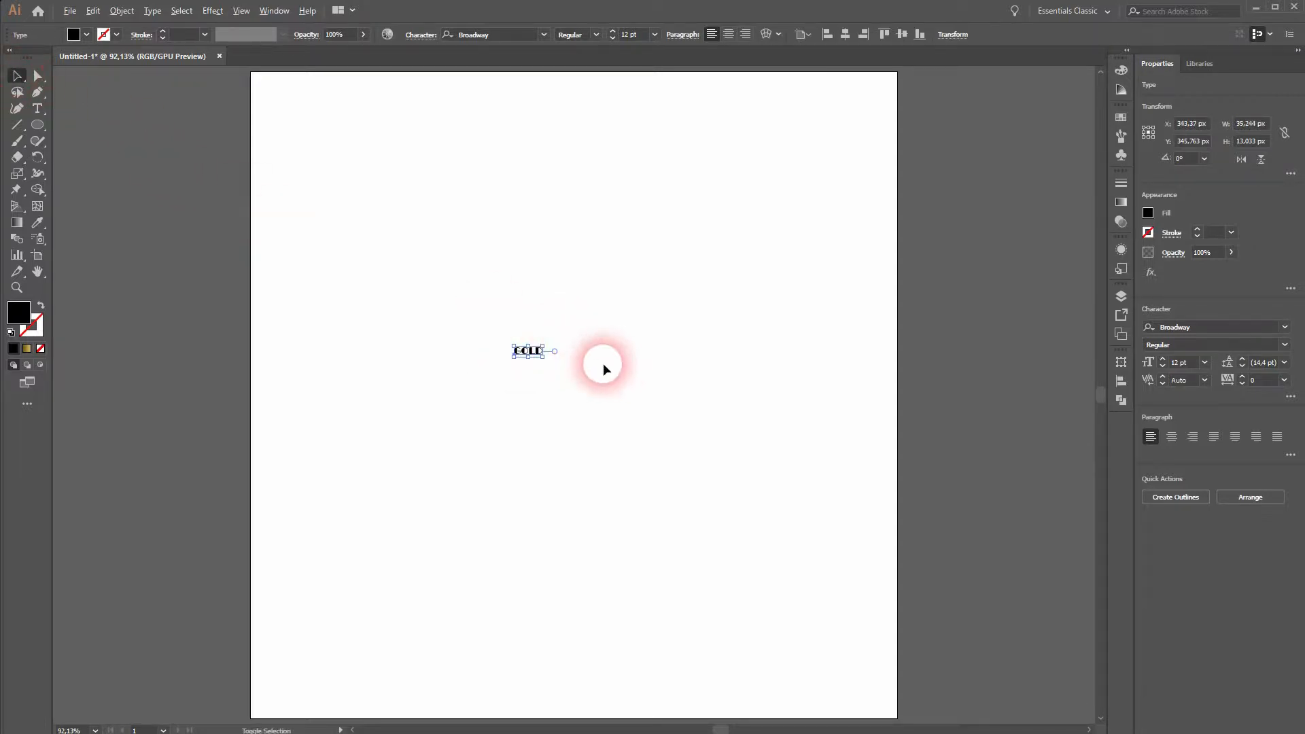
left_click_drag(542, 347, 809, 241)
left_click_drag(707, 344, 765, 390)
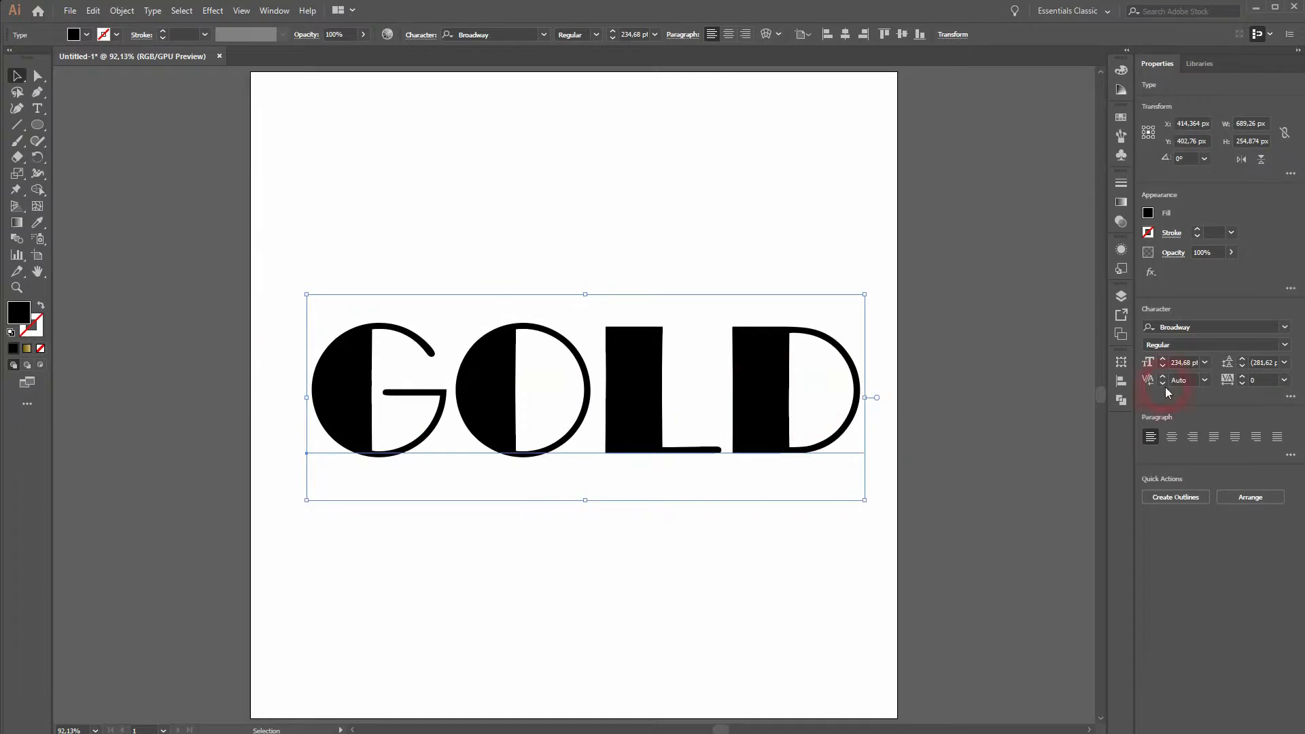
left_click(1285, 328)
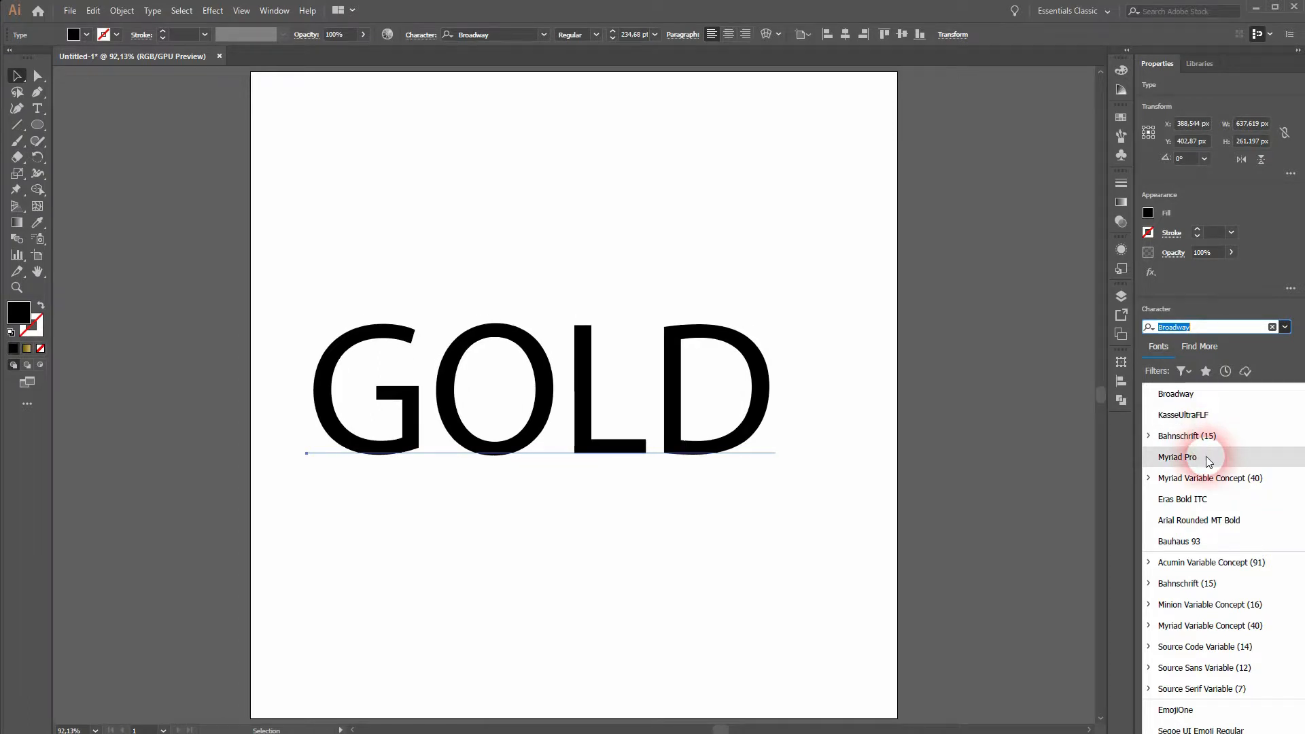
left_click(1180, 394)
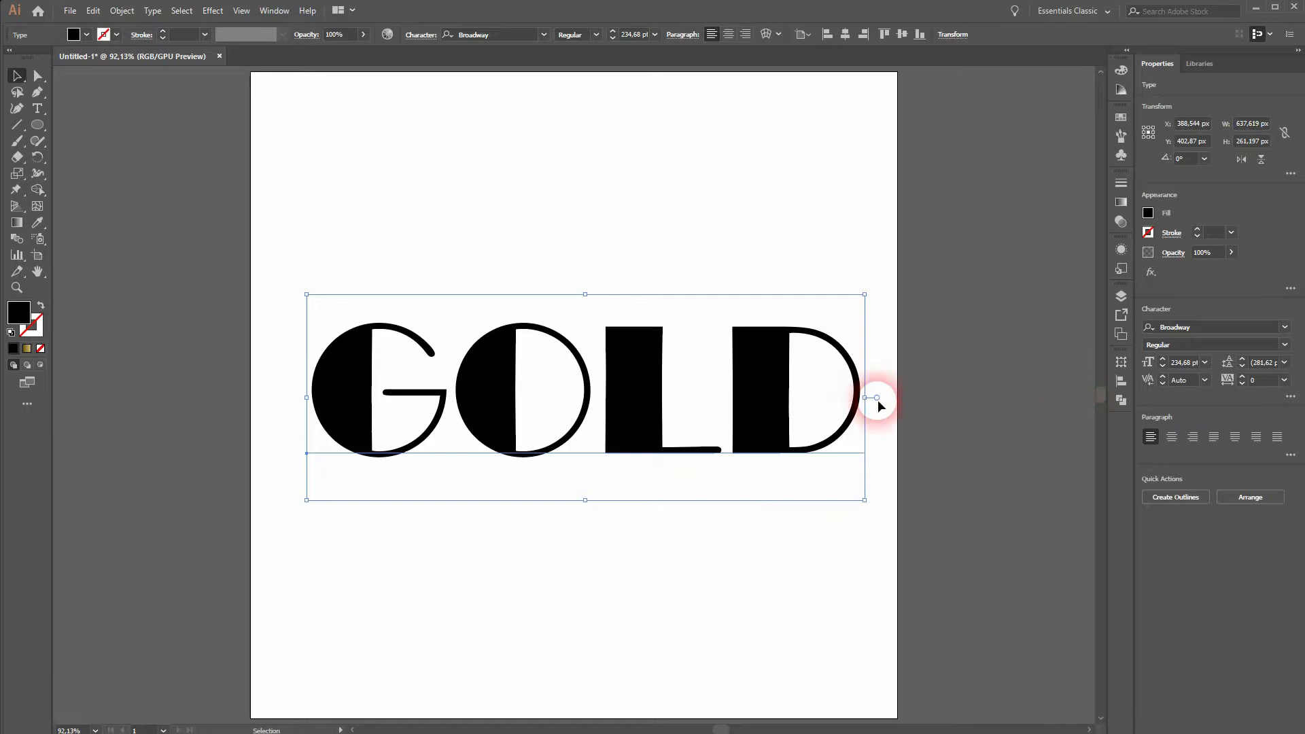
Convert the GOLD text to outlines and centre it horizontally and vertically on the artboard
right_click(749, 386)
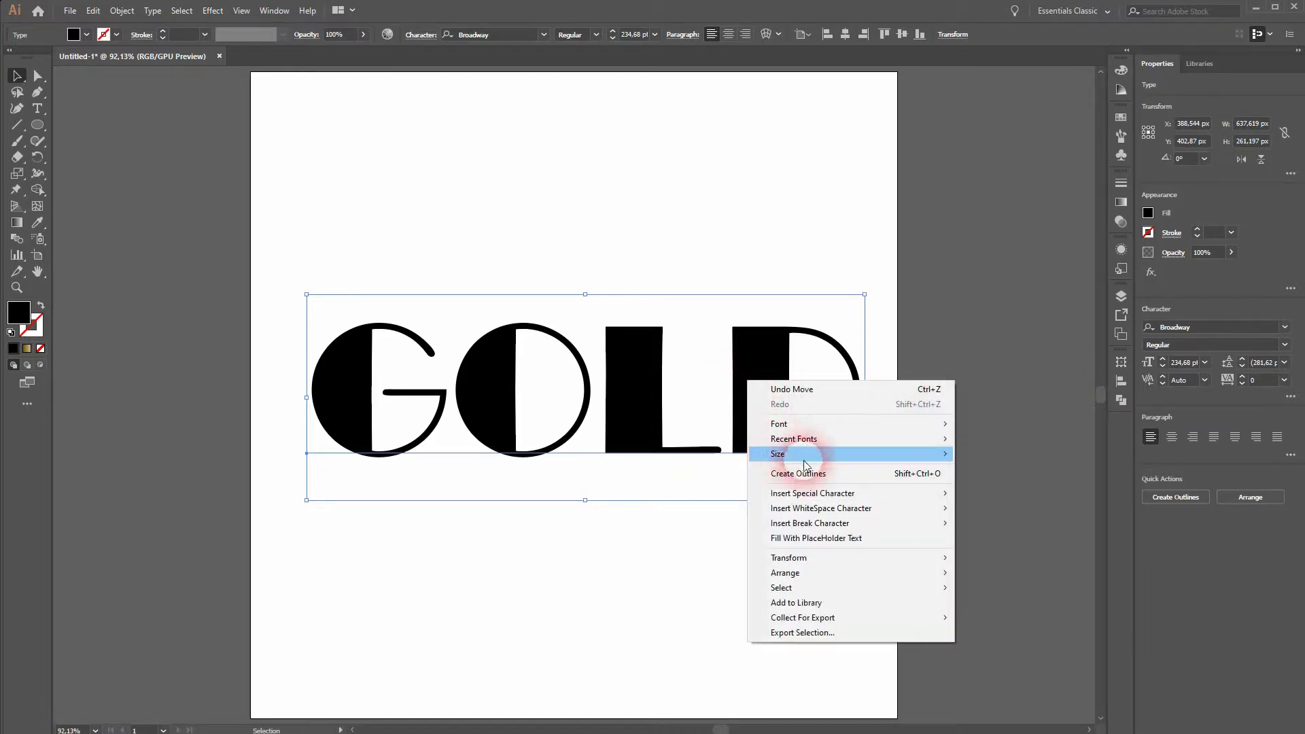
left_click(834, 475)
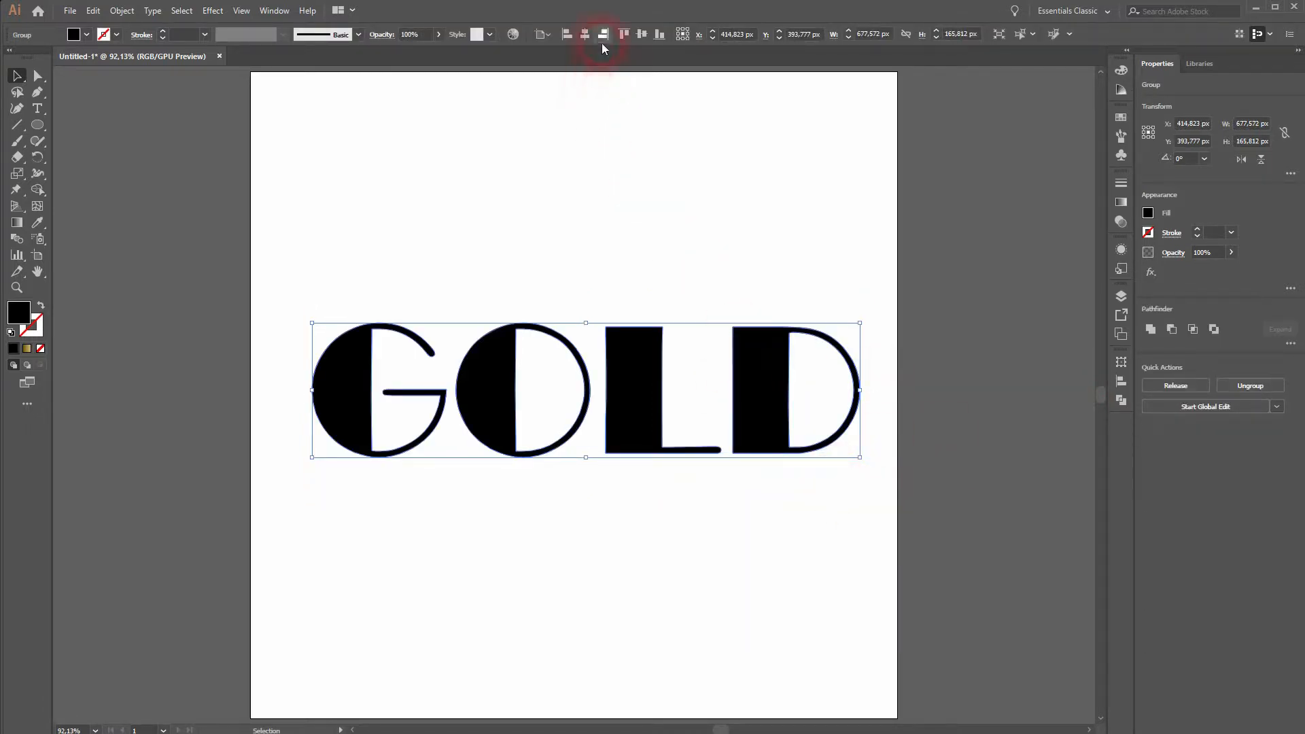
left_click(585, 34)
left_click(641, 34)
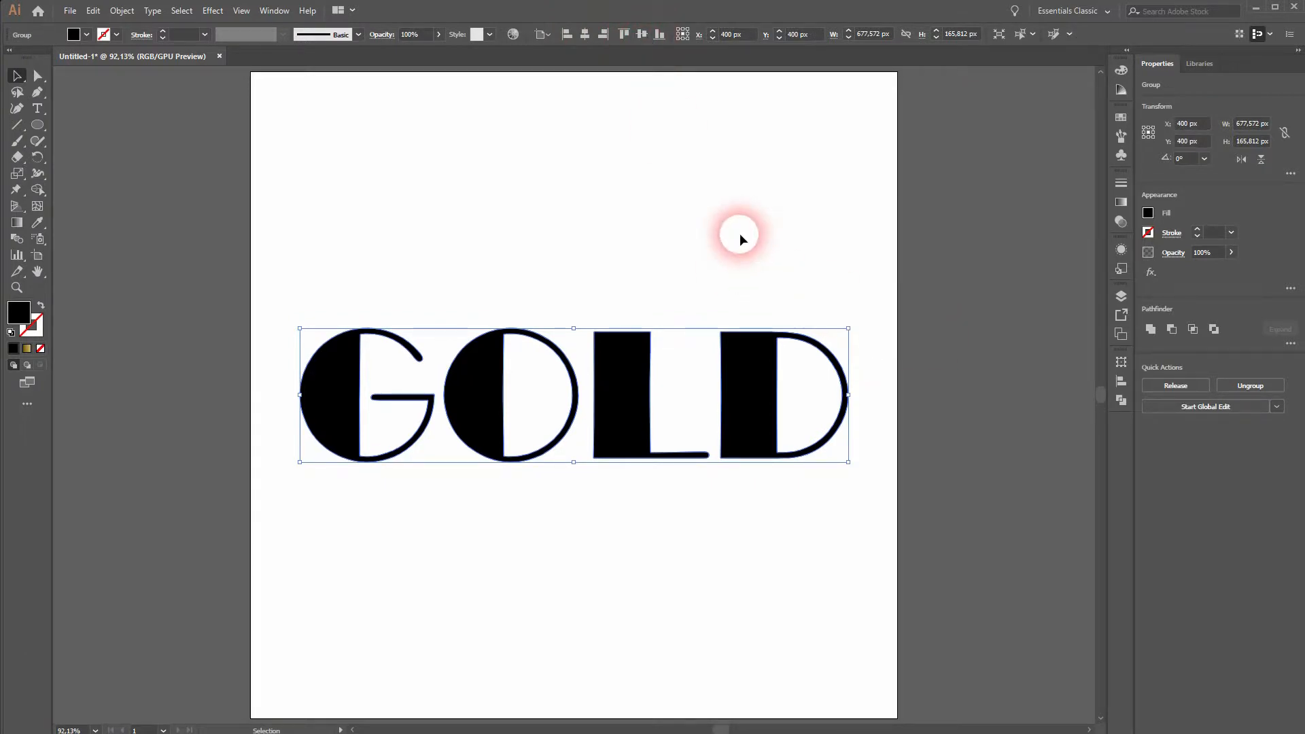
Fill the outlined letters with a linear white-to-black gradient and turn it to run downward at about -90.6°
left_click(17, 223)
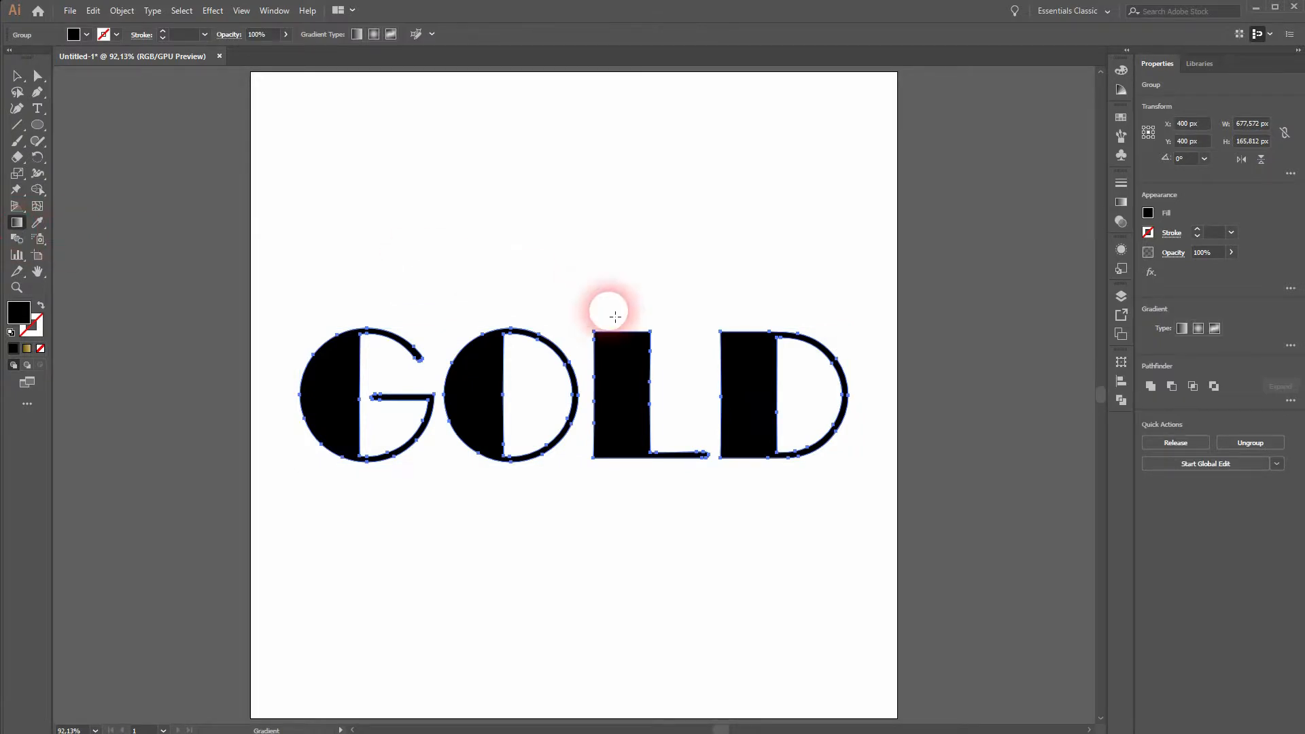
left_click_drag(587, 324, 598, 503)
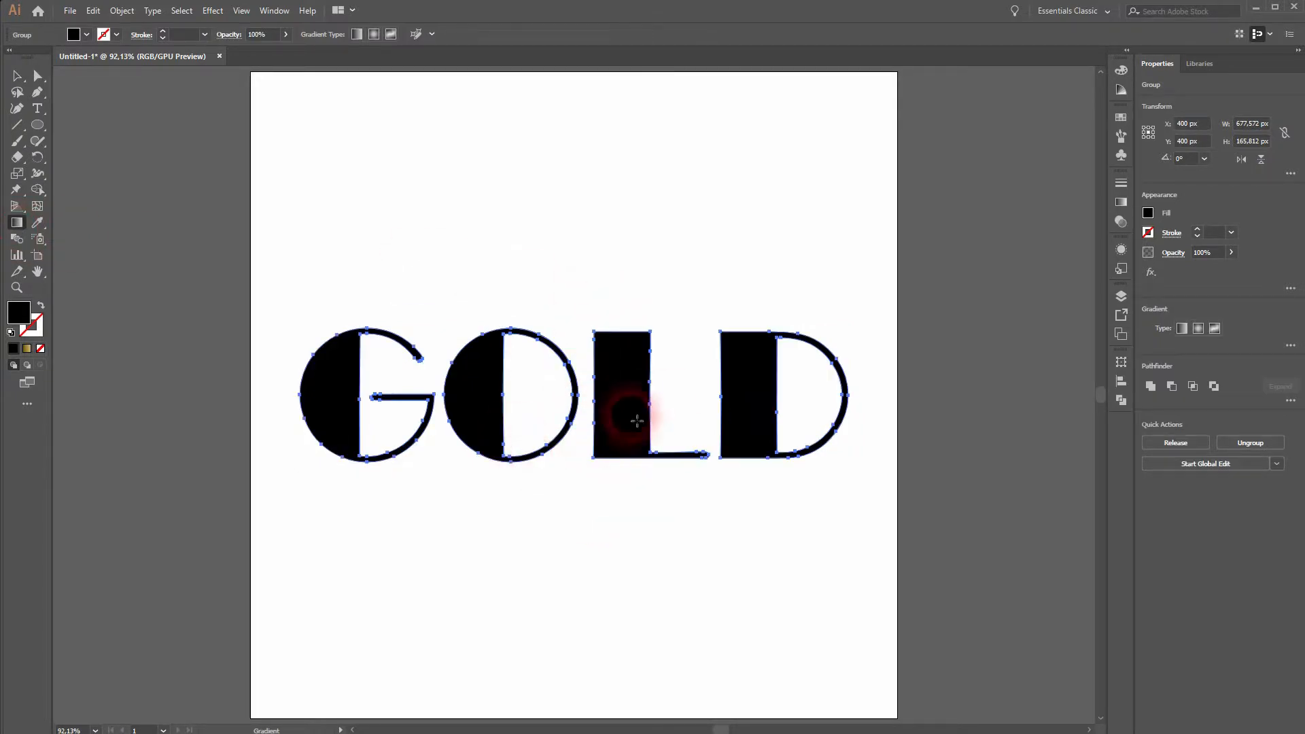
left_click(275, 11)
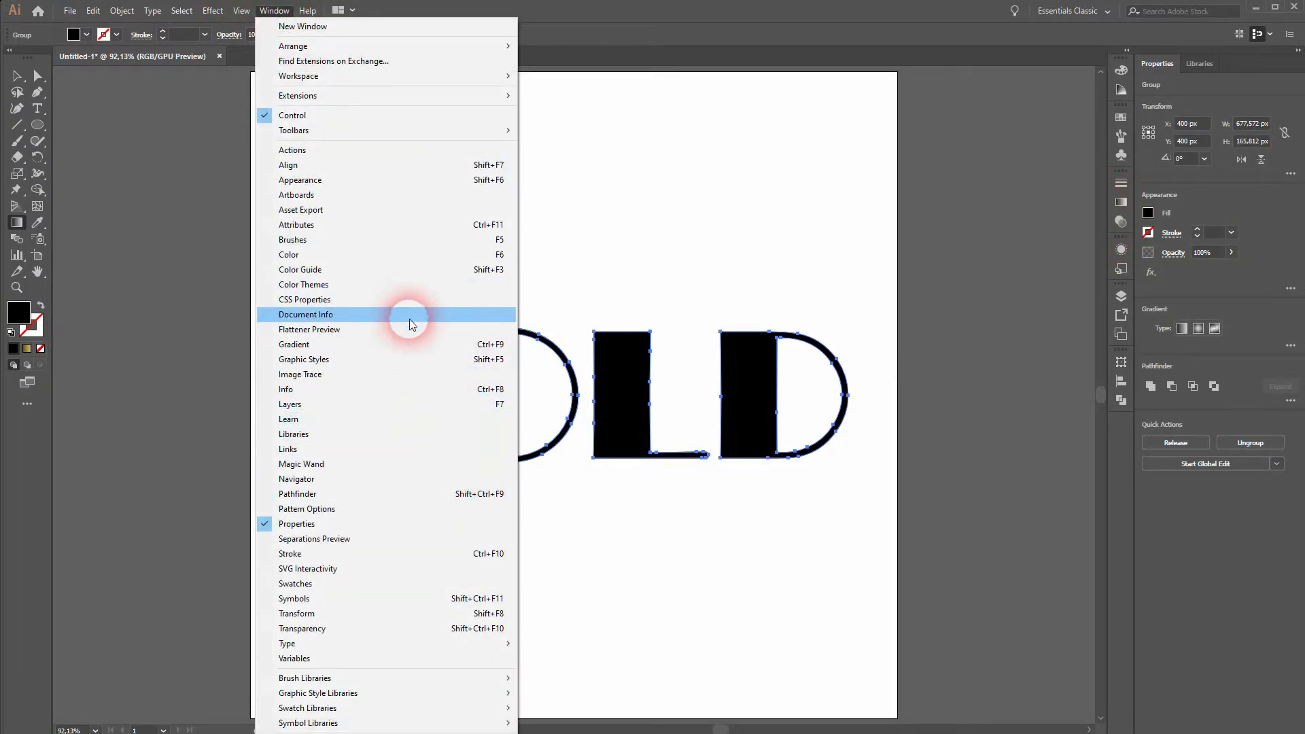
left_click(410, 344)
left_click(1122, 198)
left_click(1122, 198)
left_click(951, 208)
scroll(877, 225, "up", 1)
left_click(861, 227)
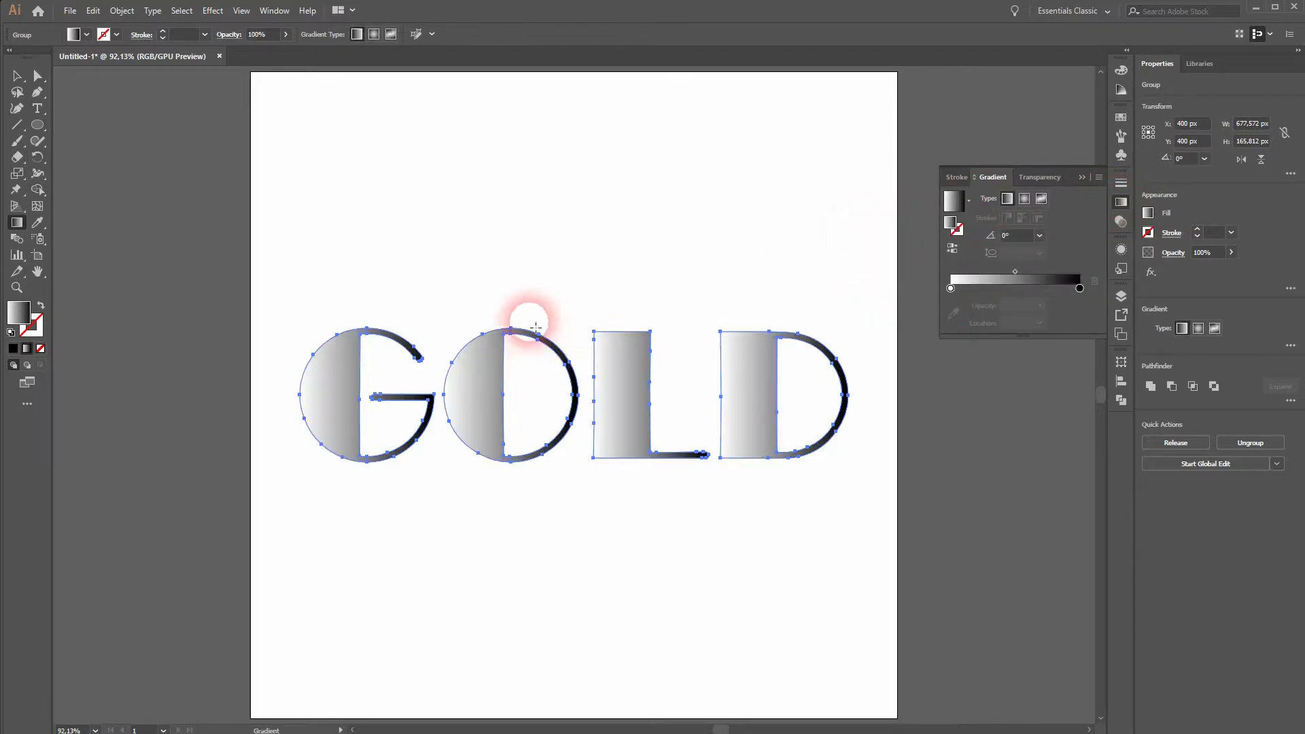
left_click_drag(524, 344, 575, 449)
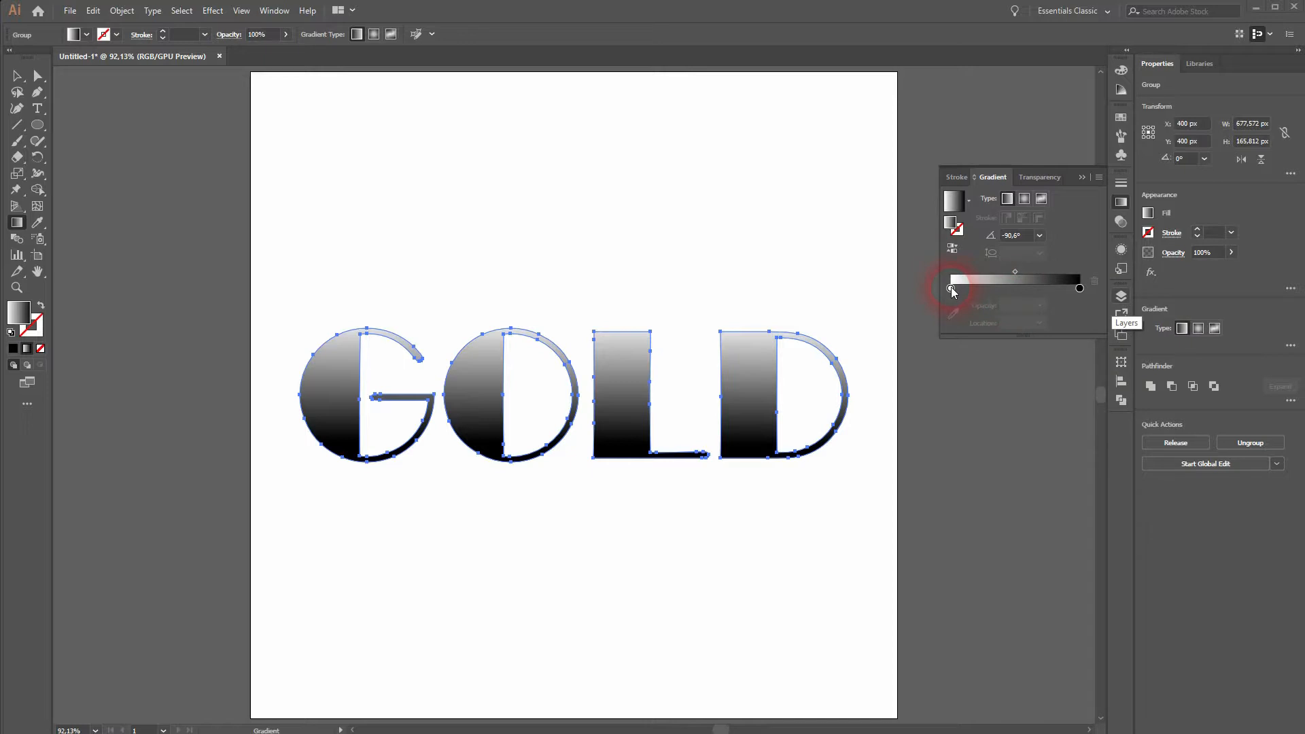
double_click(950, 288)
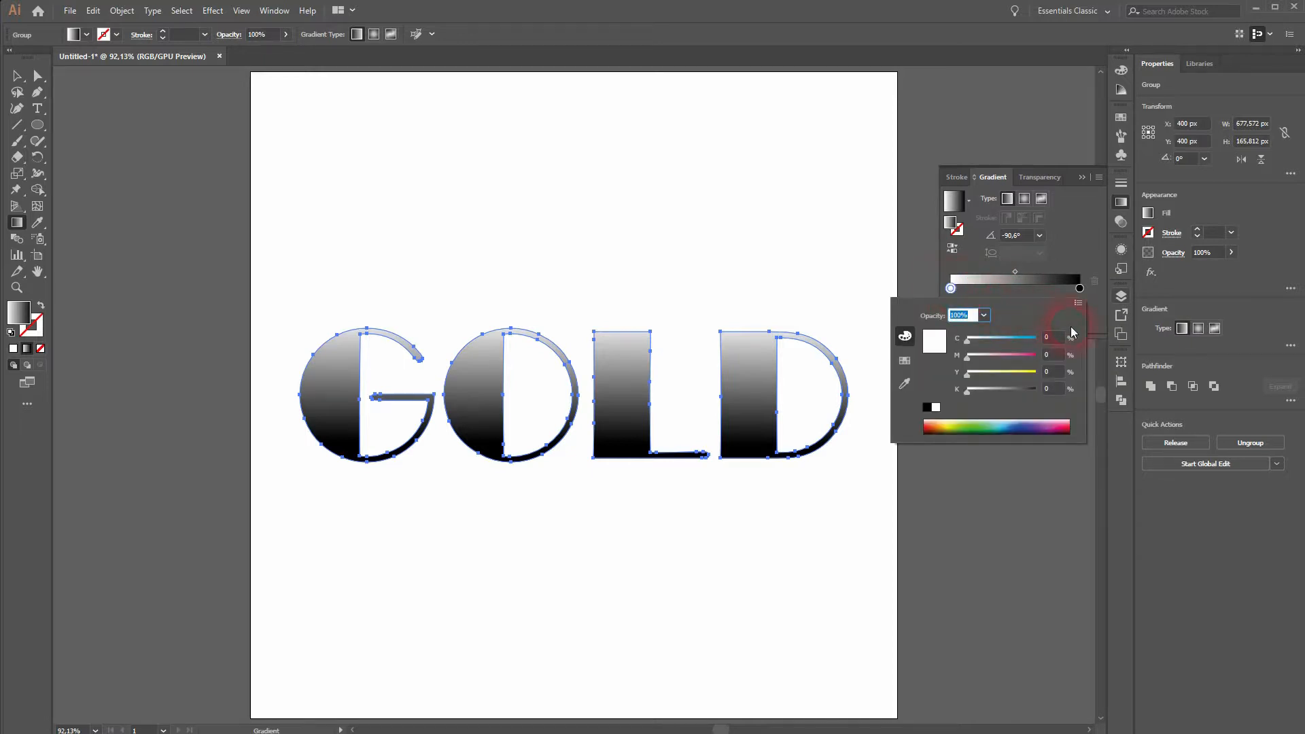
left_click(1078, 302)
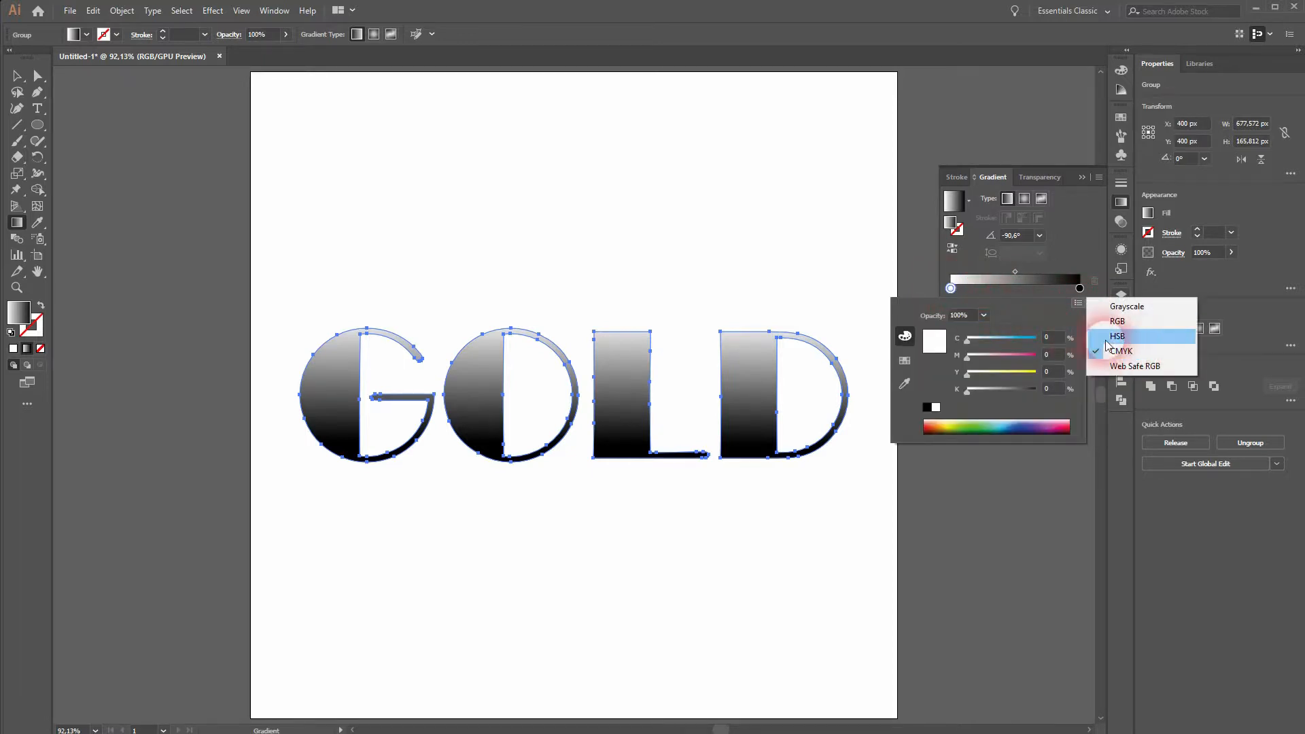
left_click(1028, 318)
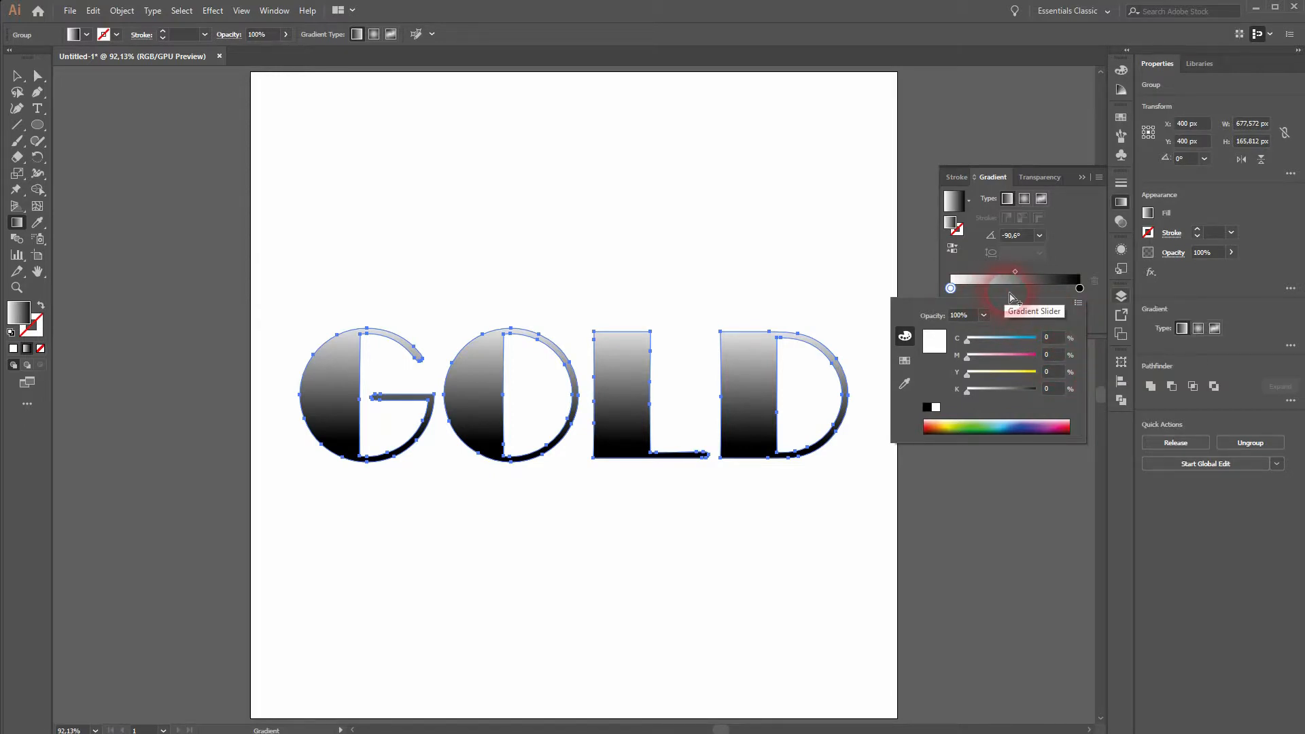
left_click(1017, 298)
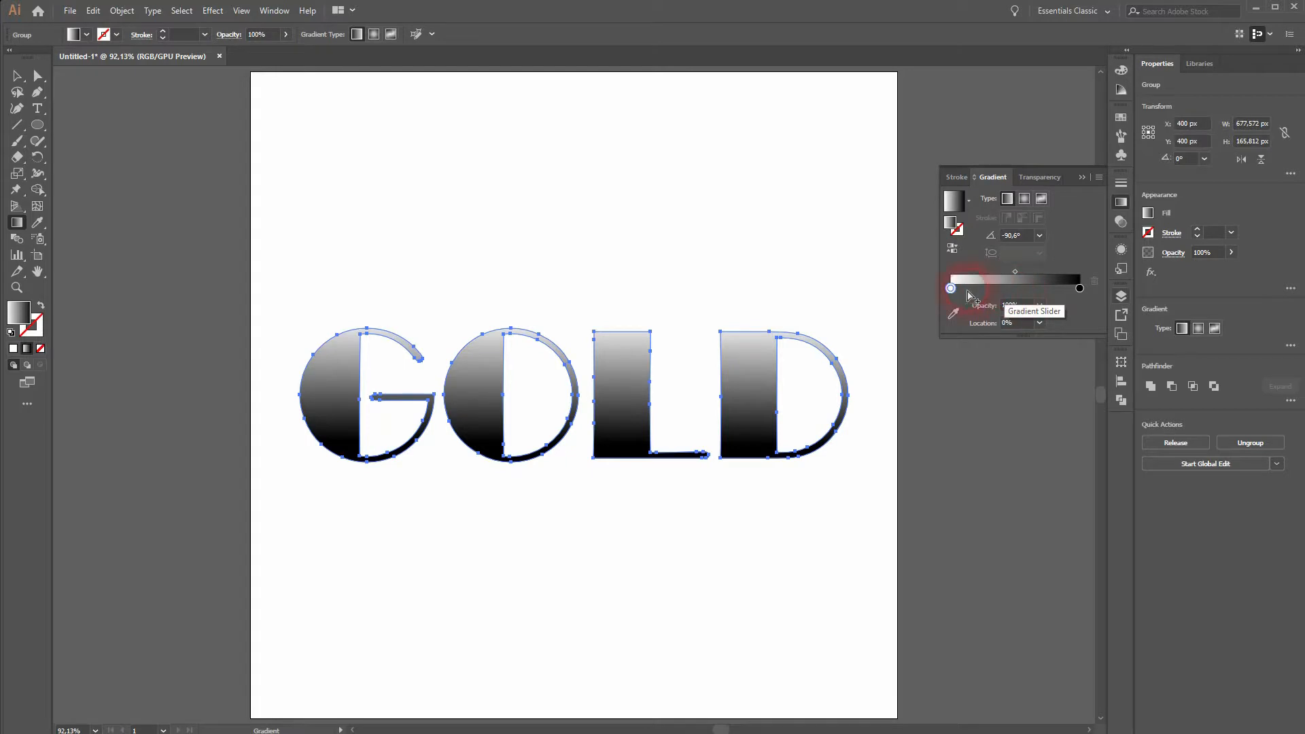
Add a middle colour stop to the gradient and set its location to 50%
left_click(1012, 290)
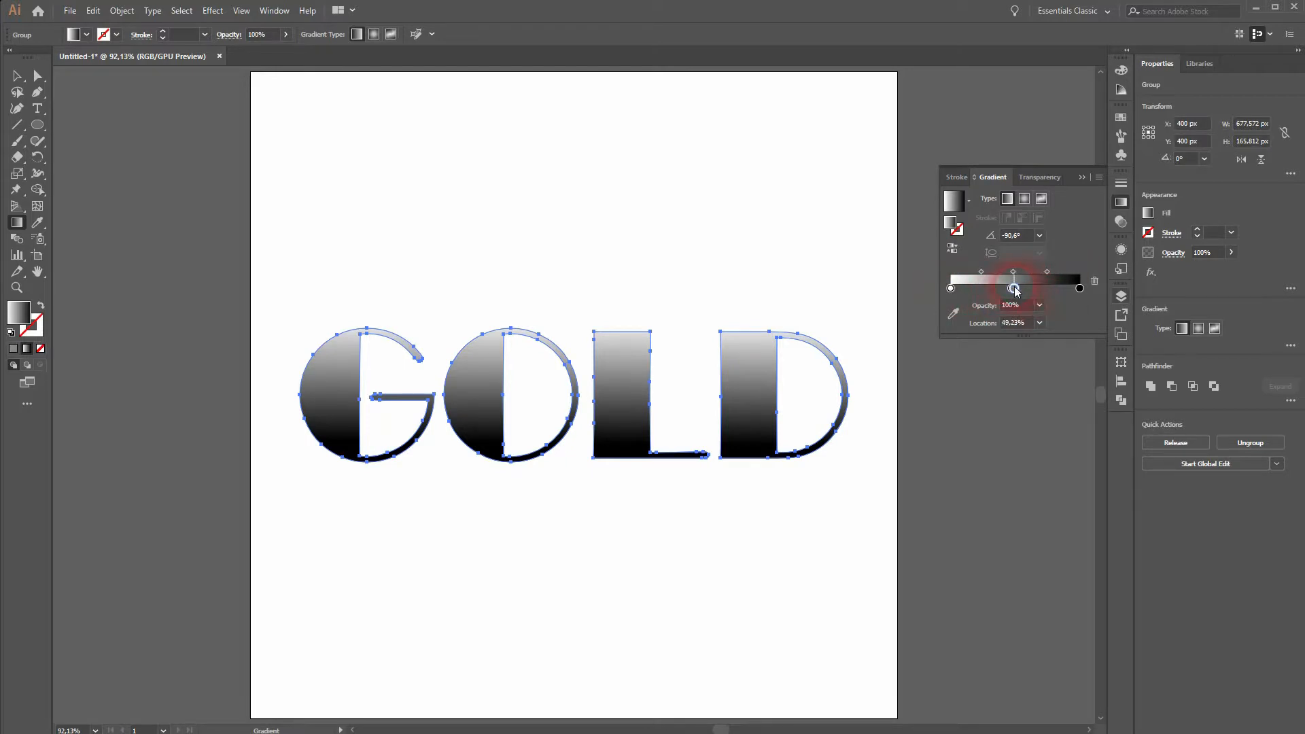
left_click(1039, 289)
key("Delete")
left_click(1012, 288)
left_click_drag(1013, 289, 1013, 288)
left_click(1040, 323)
left_click(1064, 411)
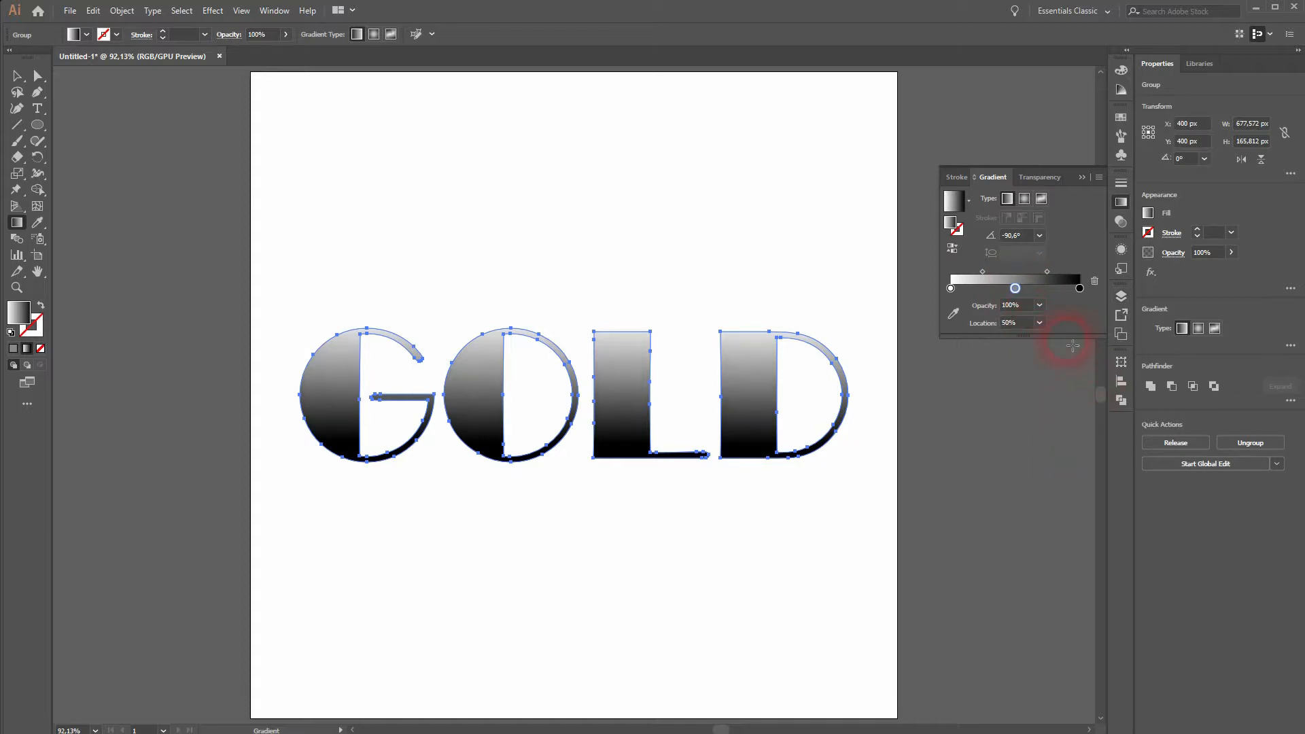
Set the middle gradient stop's CMYK colour to C 0, M 20, Y 90, K 70
double_click(1016, 289)
left_click(1078, 303)
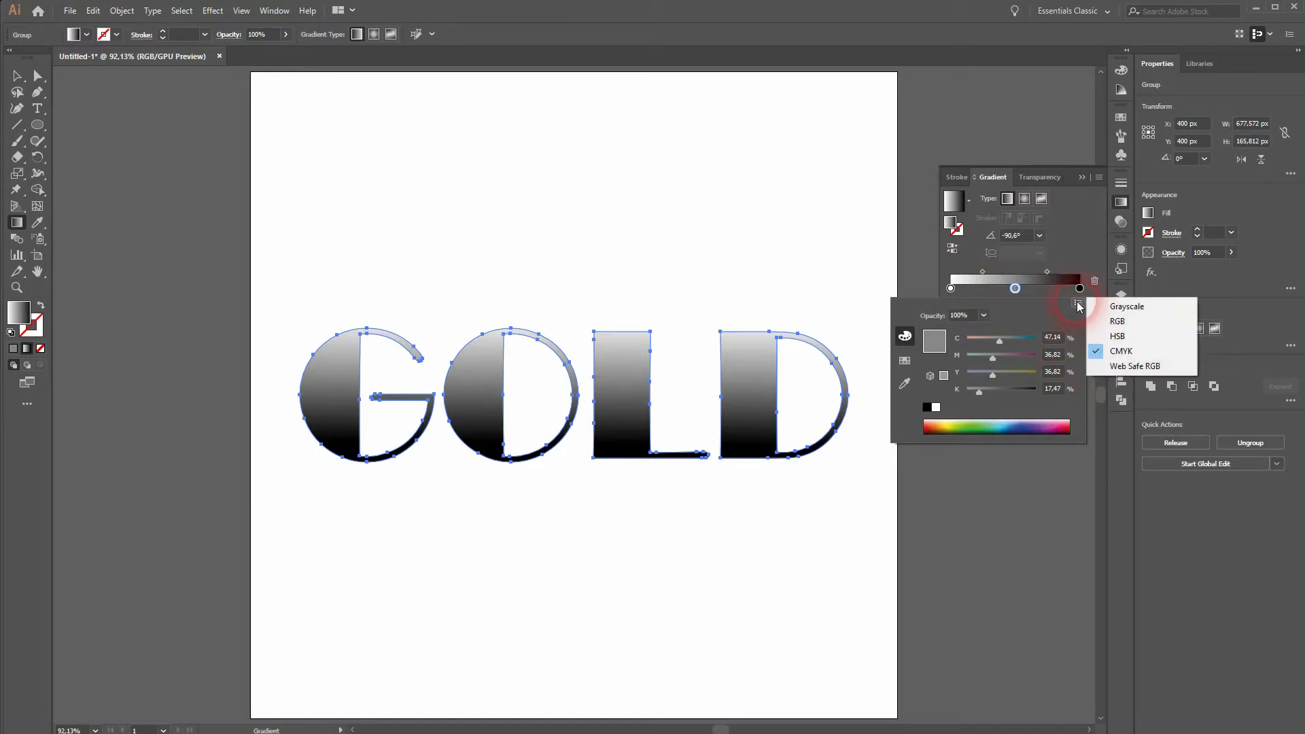
left_click(1129, 352)
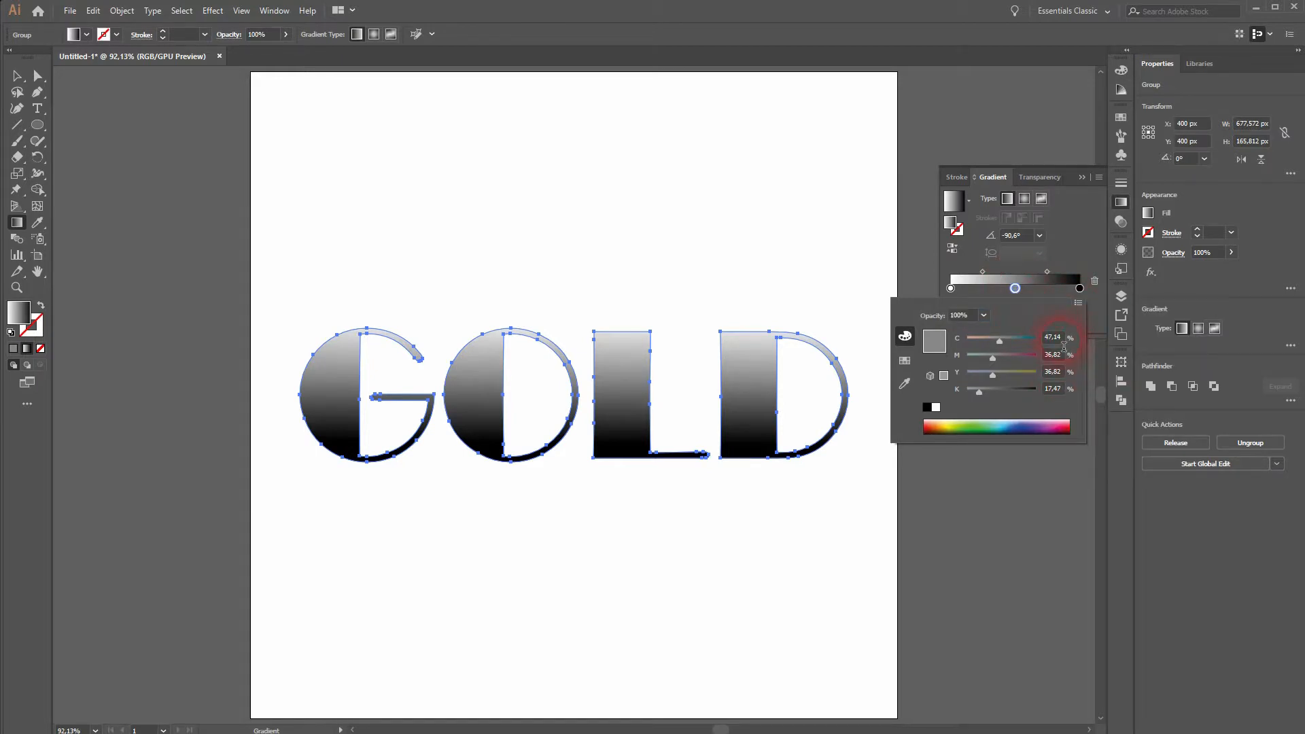
left_click(1062, 338)
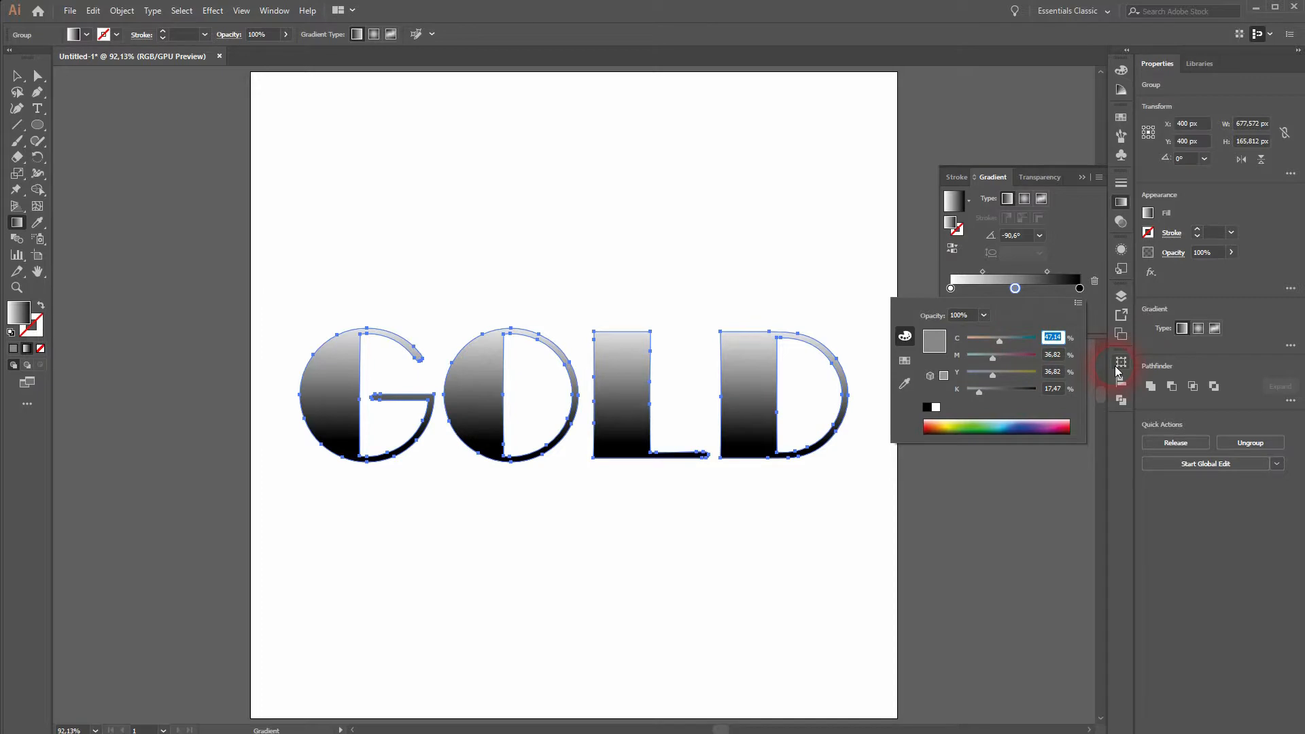
type("0")
key("Tab")
type("2")
key("Tab")
type("50")
key("Tab")
type("7")
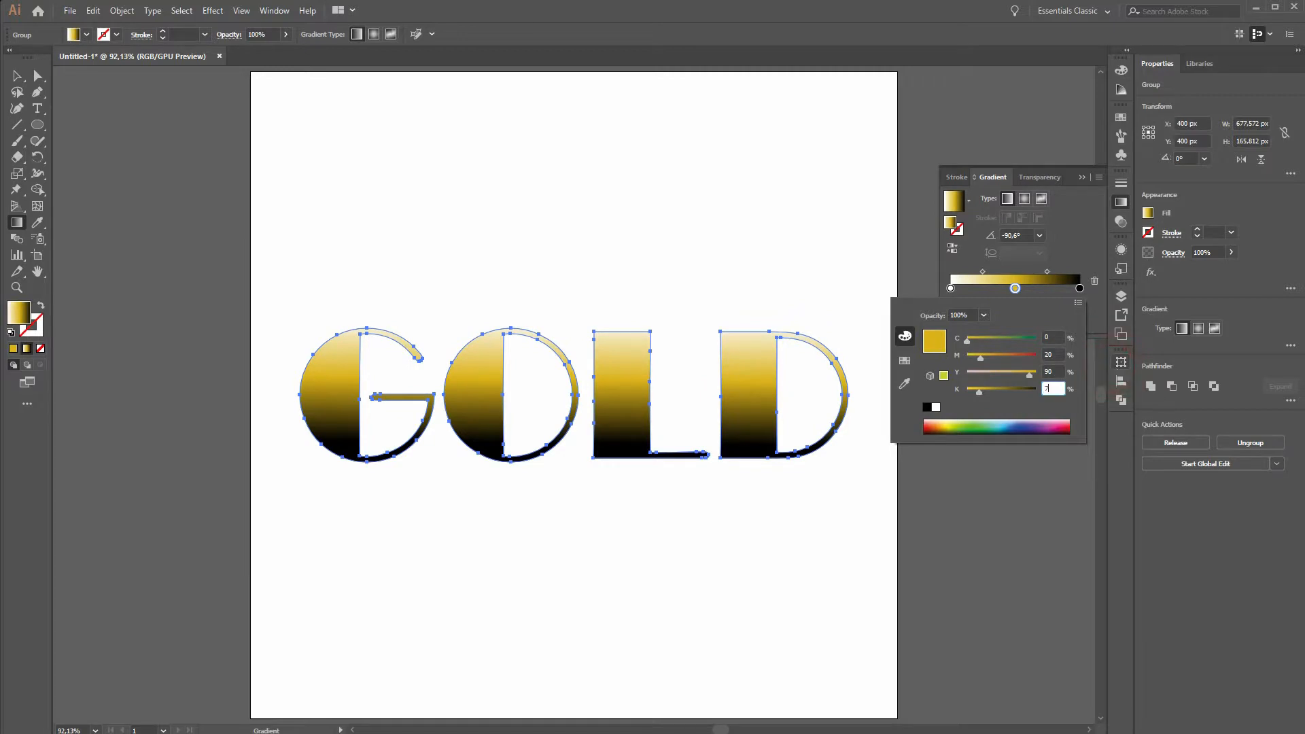
left_click(1055, 338)
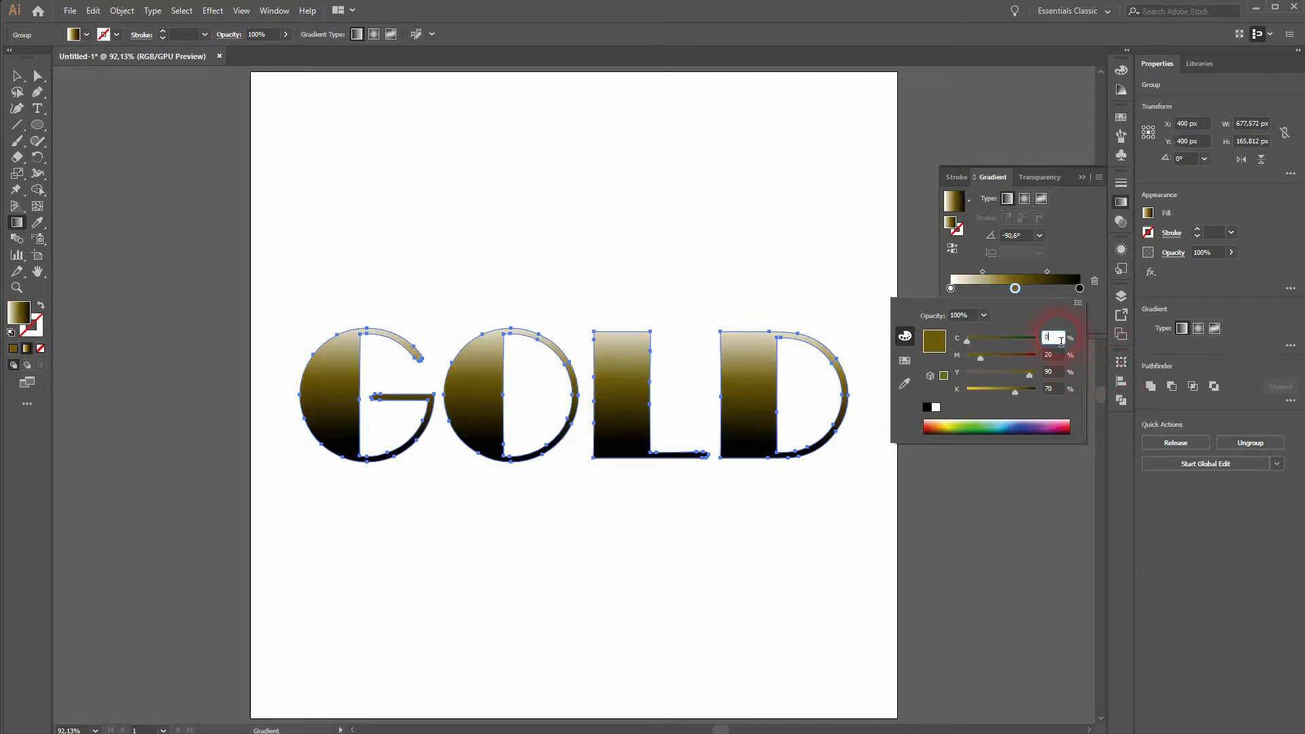
left_click(1089, 248)
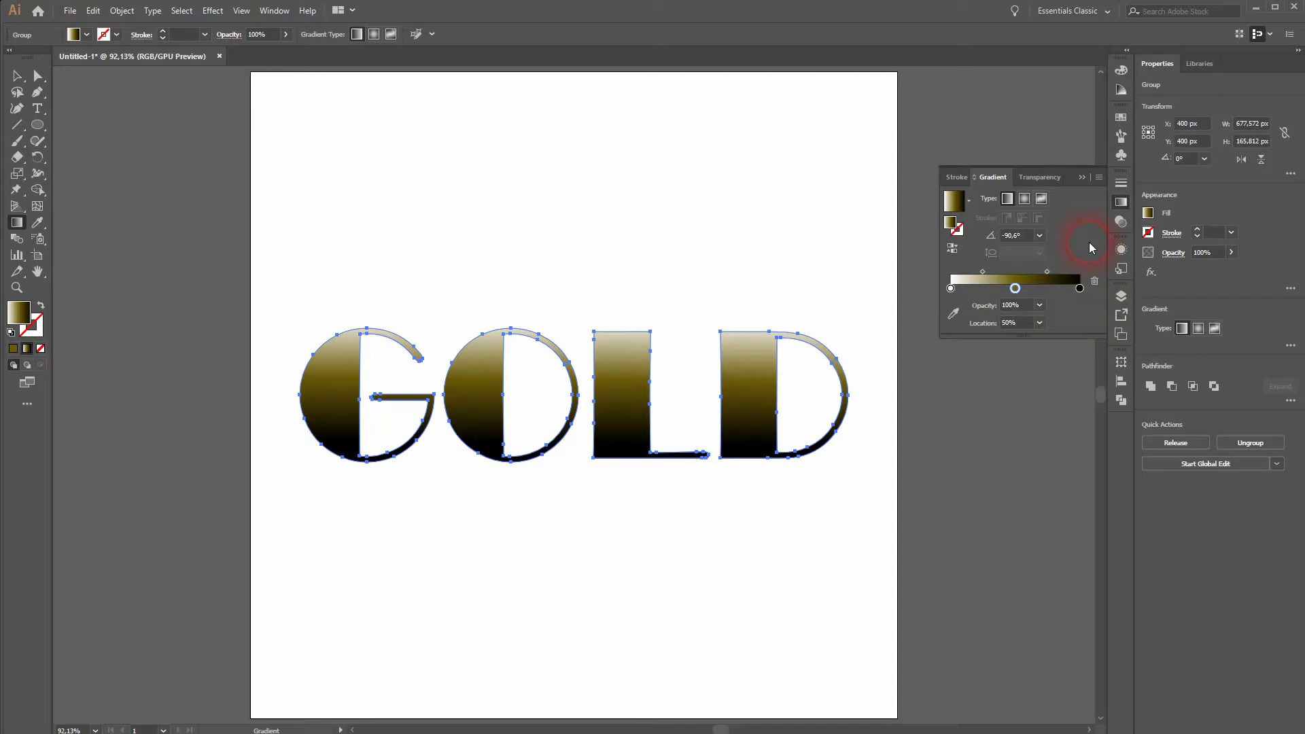
Add a gradient stop between the white and middle stops, coloured C 0, M 5, Y 50, K 10, at a location of about 36%
left_click(1001, 292)
double_click(1000, 292)
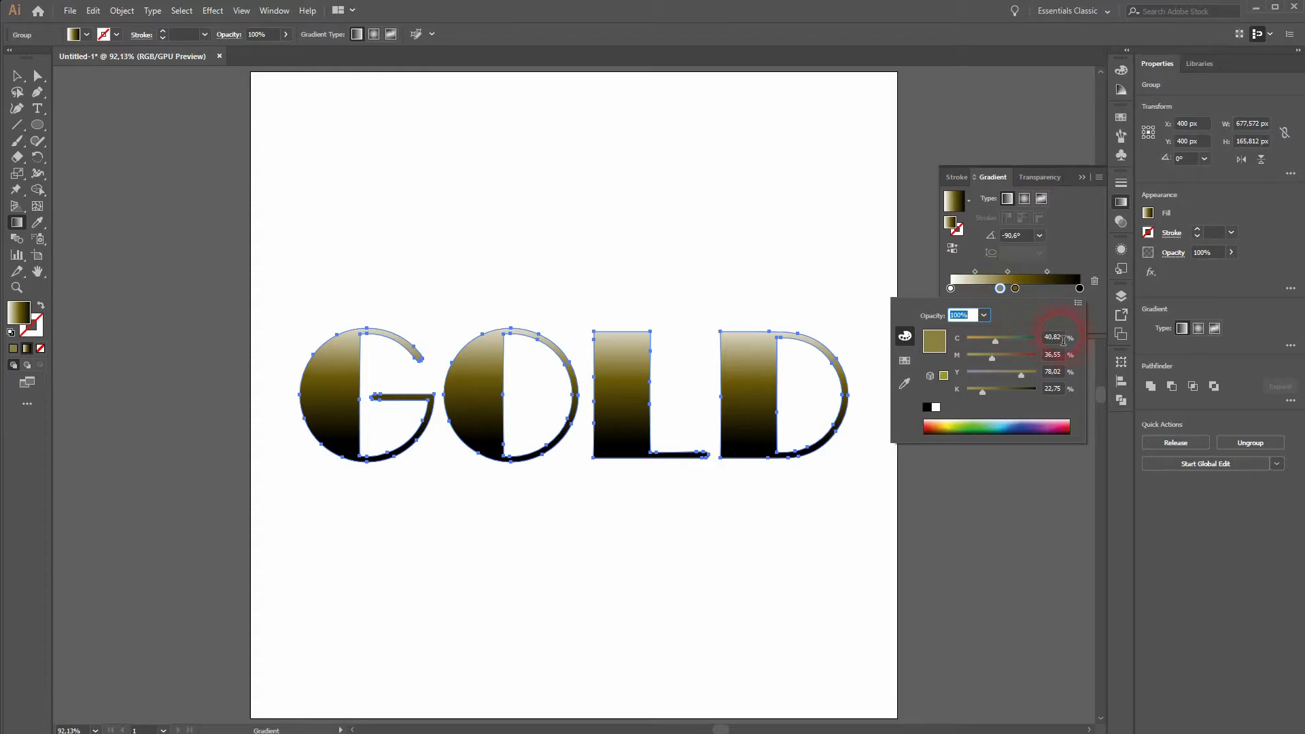
left_click(1080, 304)
left_click(1035, 316)
left_click_drag(1063, 339, 1036, 347)
type("0")
key("Tab")
type("5")
key("Tab")
type("50")
key("Tab")
type("10")
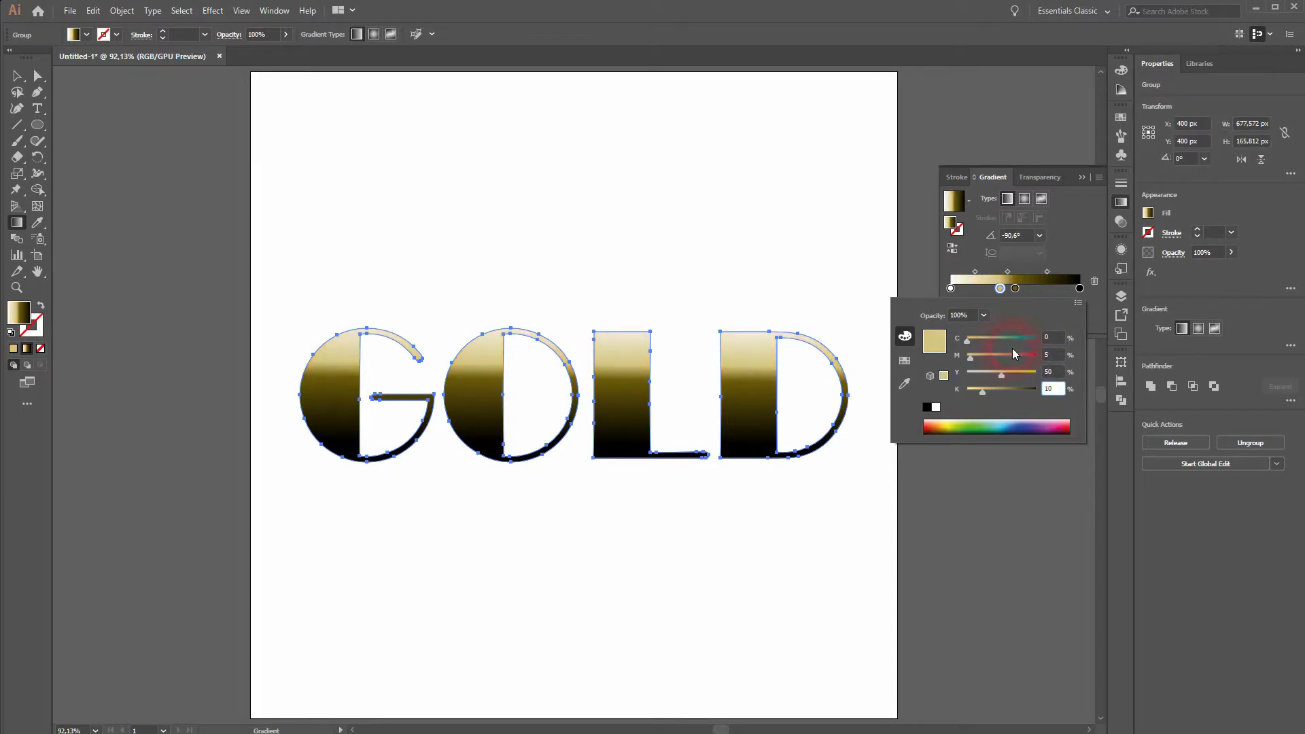
left_click(1054, 338)
left_click(1091, 234)
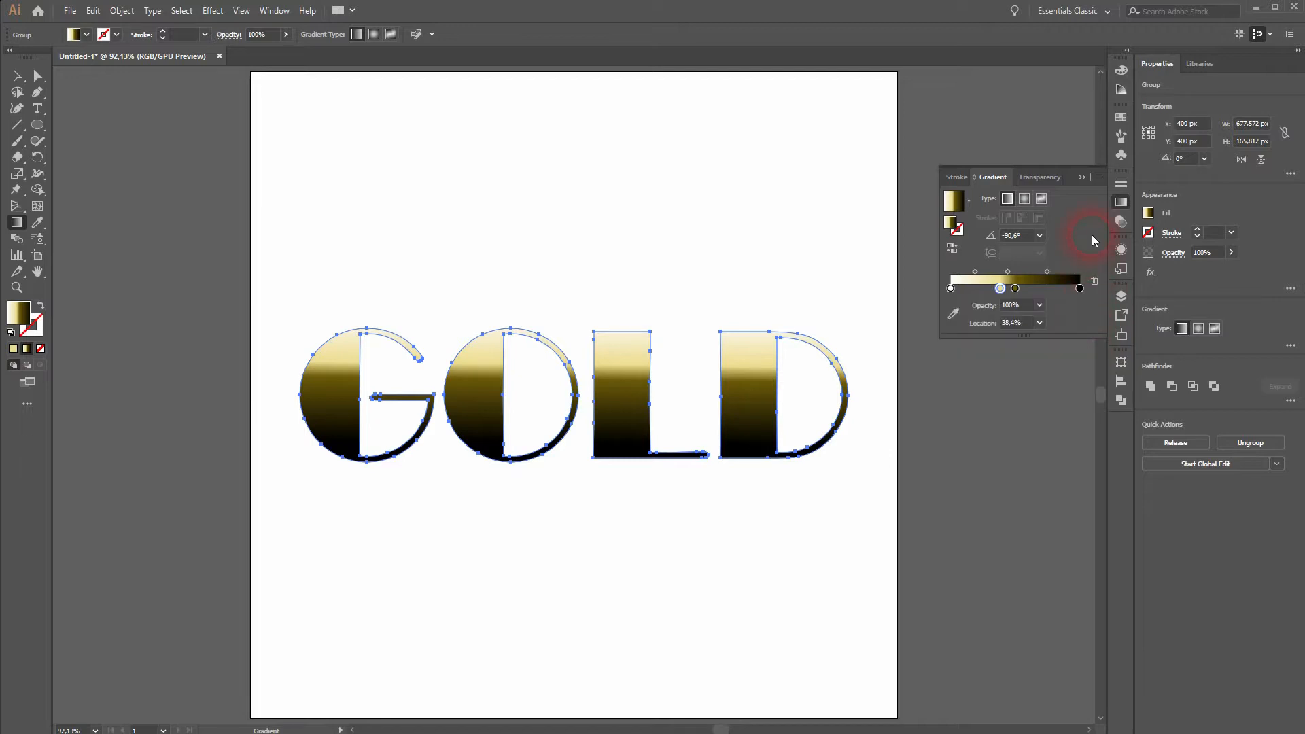
left_click_drag(1004, 294, 996, 292)
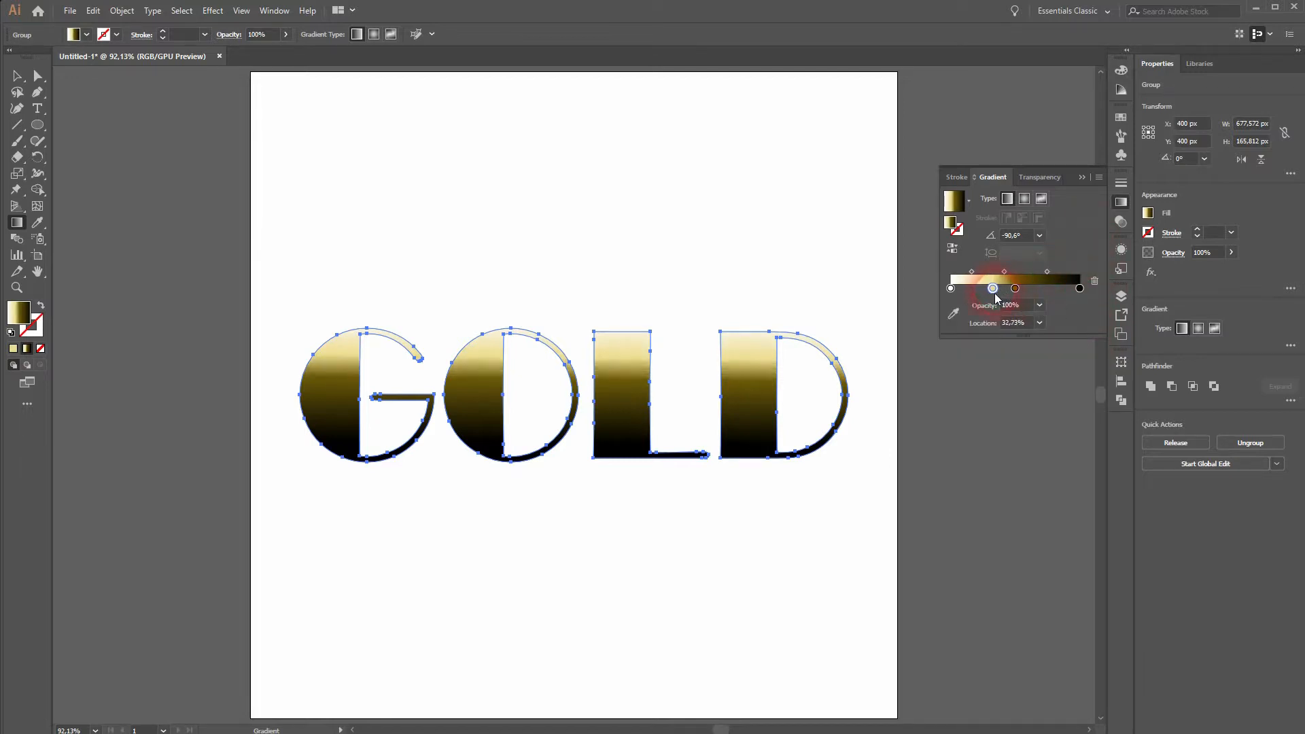
left_click_drag(993, 288, 997, 293)
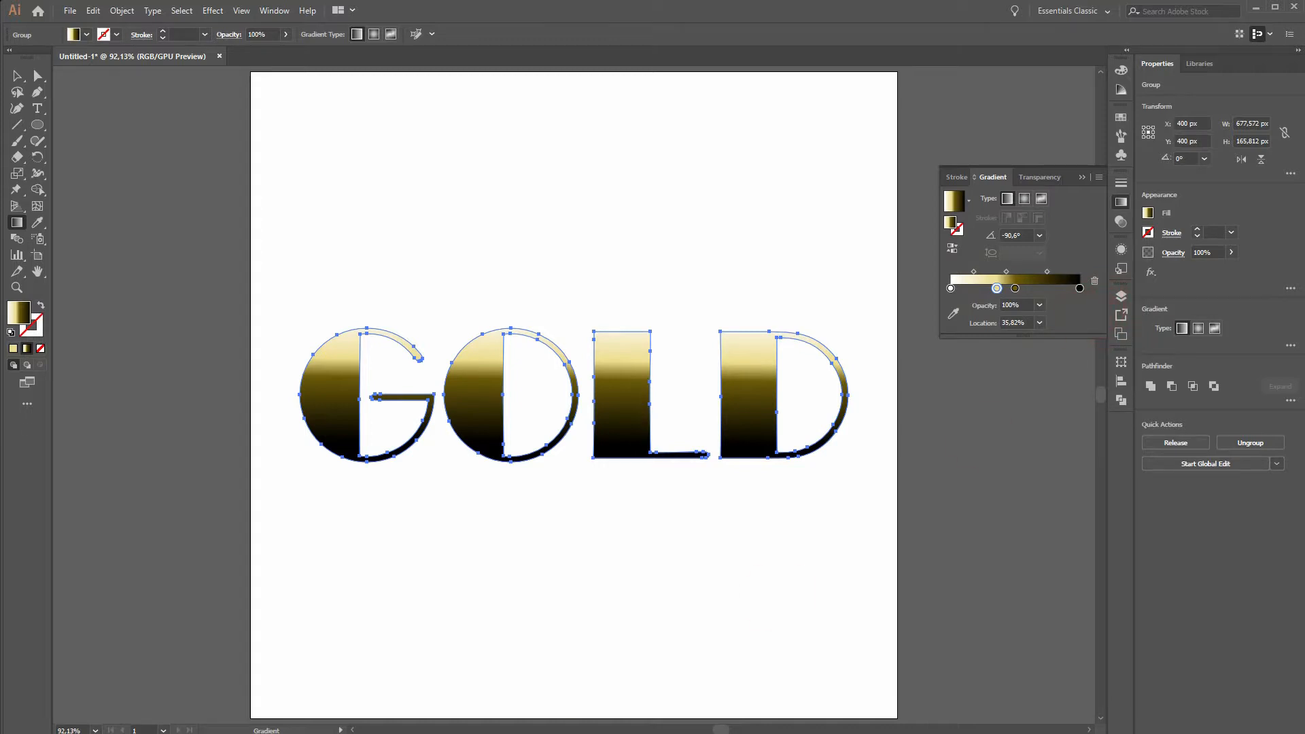
Set the black end stop's CMYK colour to C 0, M 20, Y 70, K 20
left_click(1080, 290)
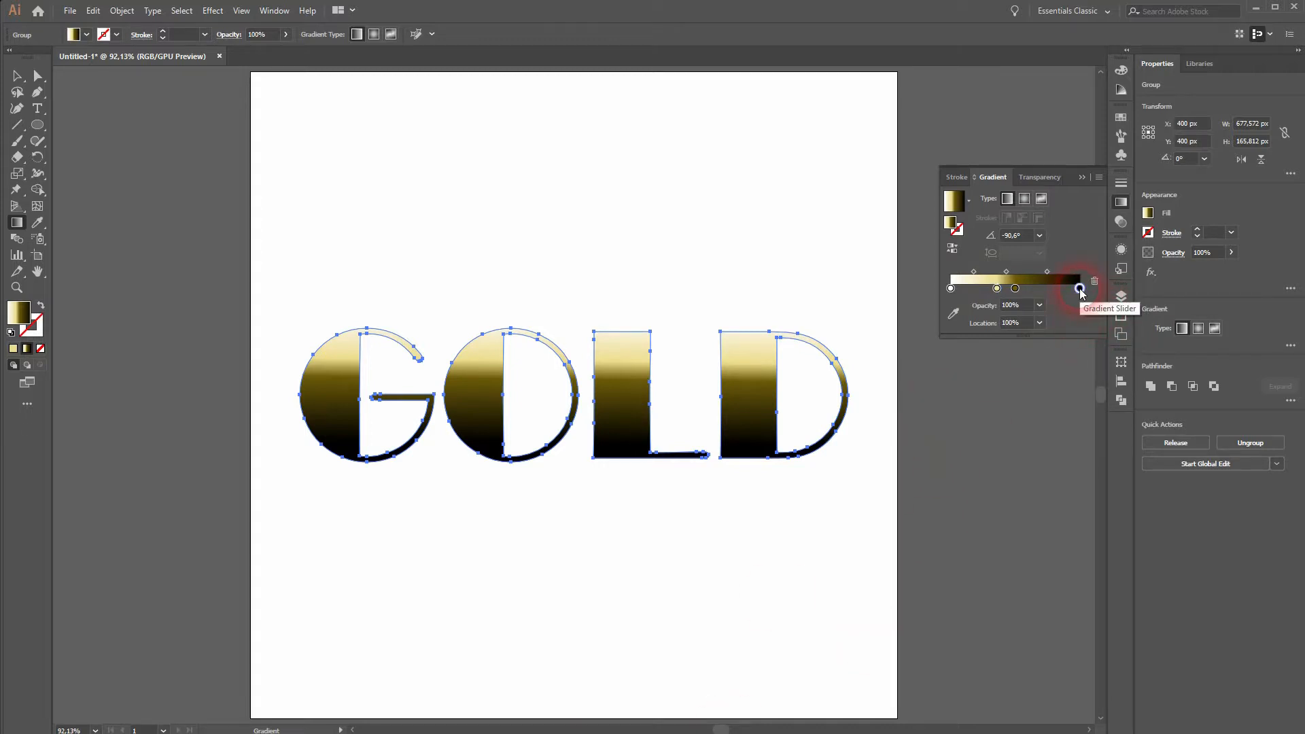
double_click(1081, 289)
left_click(1078, 303)
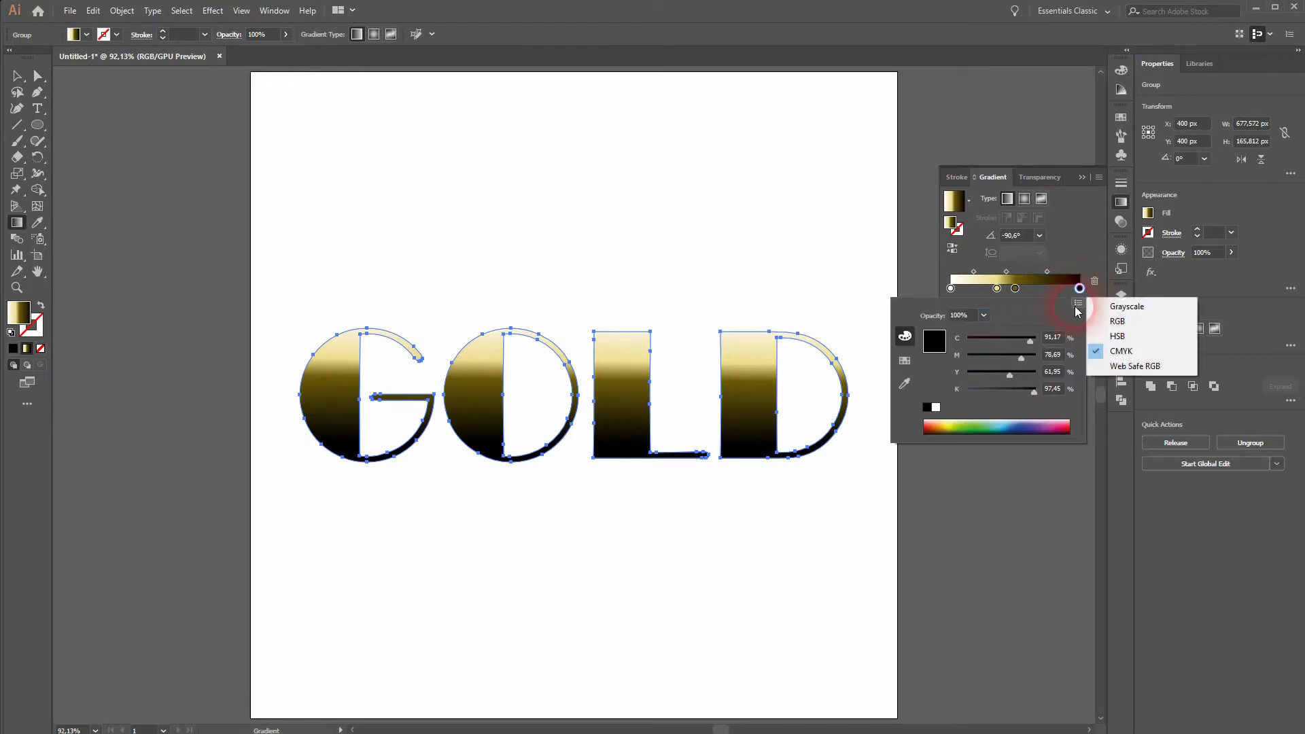
left_click(1119, 352)
left_click(1064, 340)
type("0")
key("Tab")
type("20")
key("Tab")
type("70")
key("Tab")
type("2")
left_click(1058, 338)
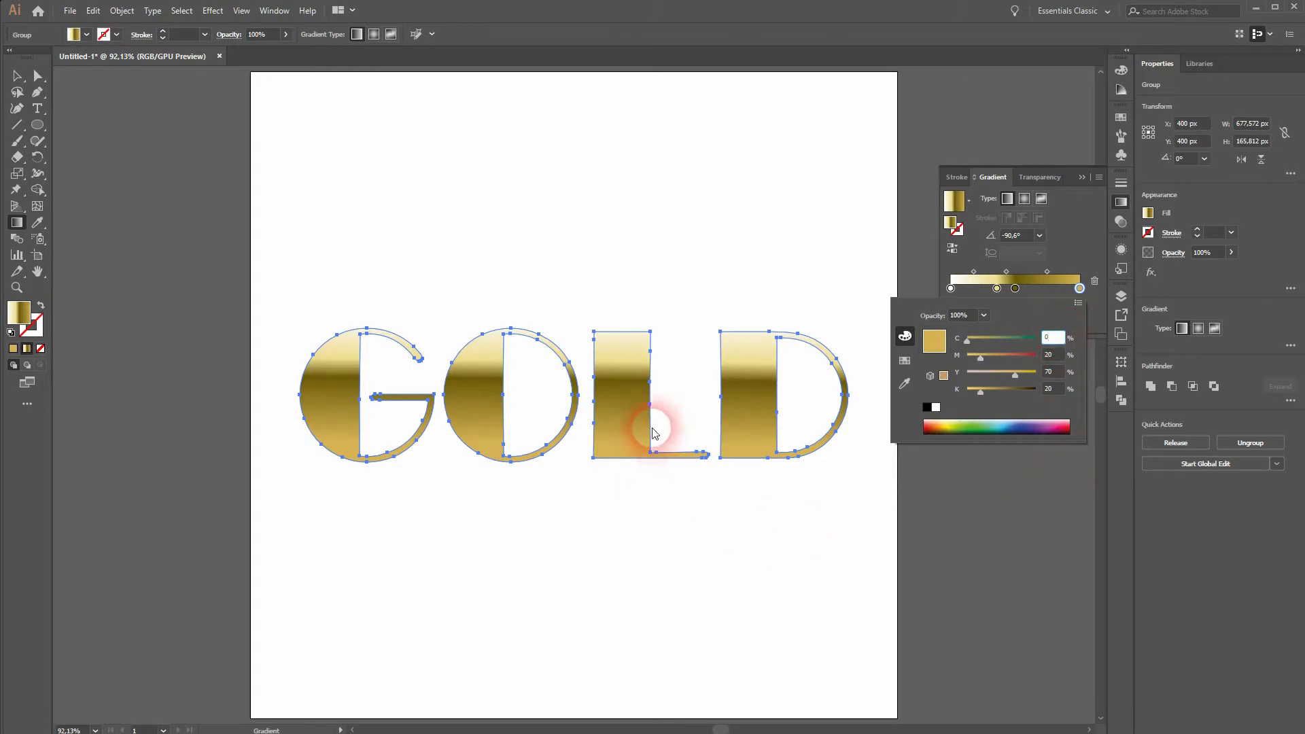
Darken the gradient's end stop by setting its black (K) value to 40%
mouse_move(981, 391)
left_mouse_down()
mouse_move(1009, 395)
mouse_move(995, 393)
left_mouse_up()
left_click(1054, 390)
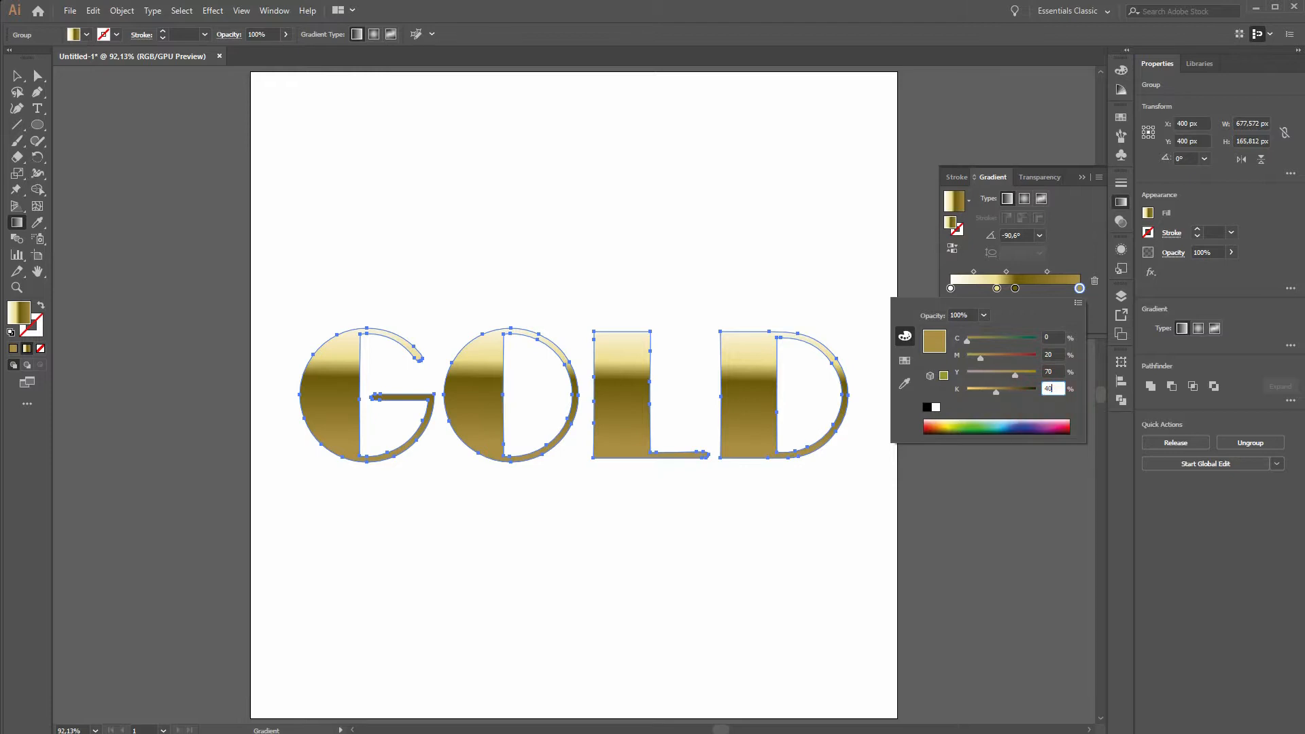
type("40")
left_click(1051, 338)
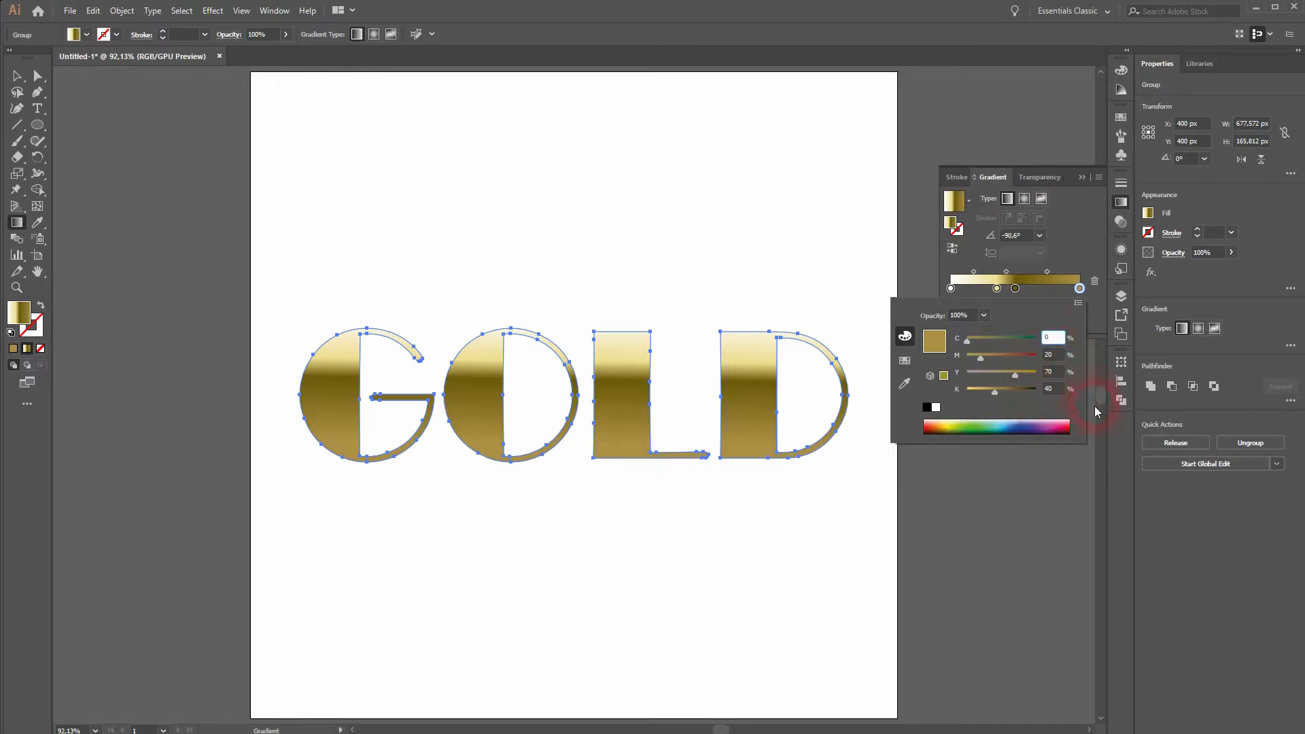
left_click(1062, 493)
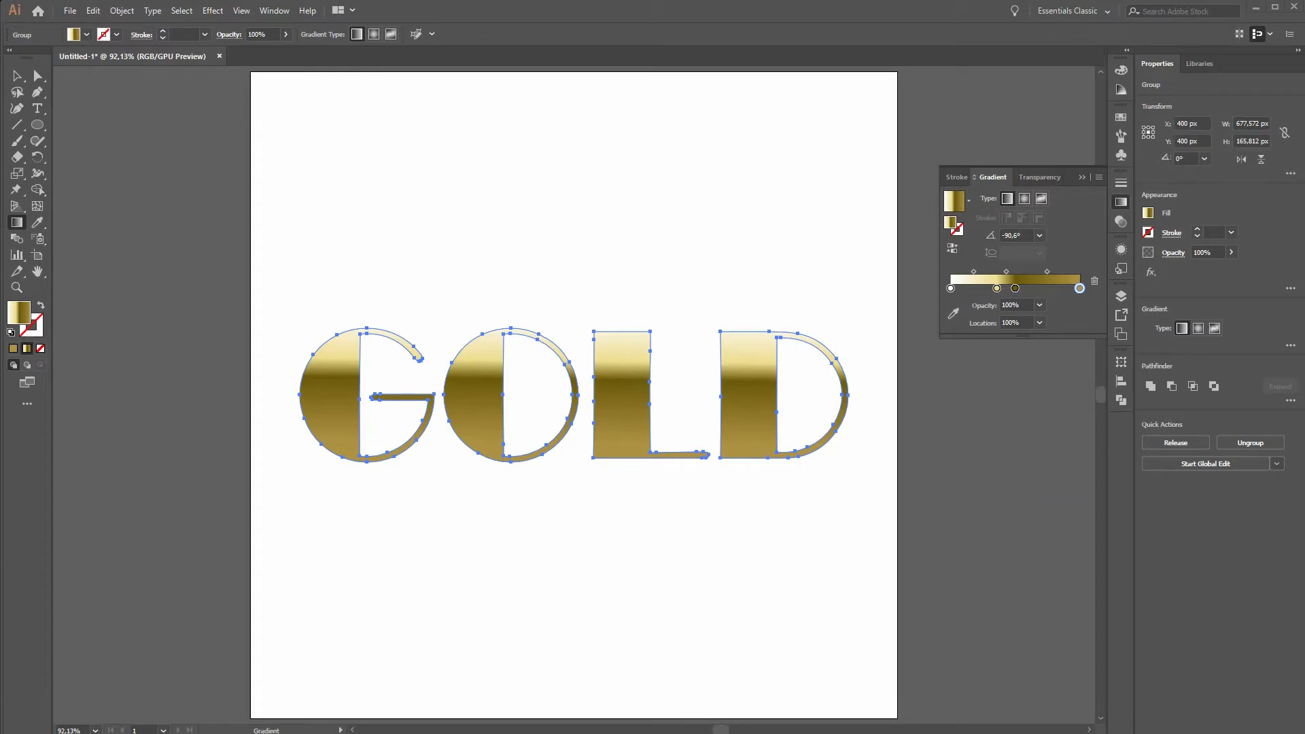
Redraw the gradient vertically over the letters, from their upper edge to slightly below the baseline, and deselect the artwork
double_click(1080, 289)
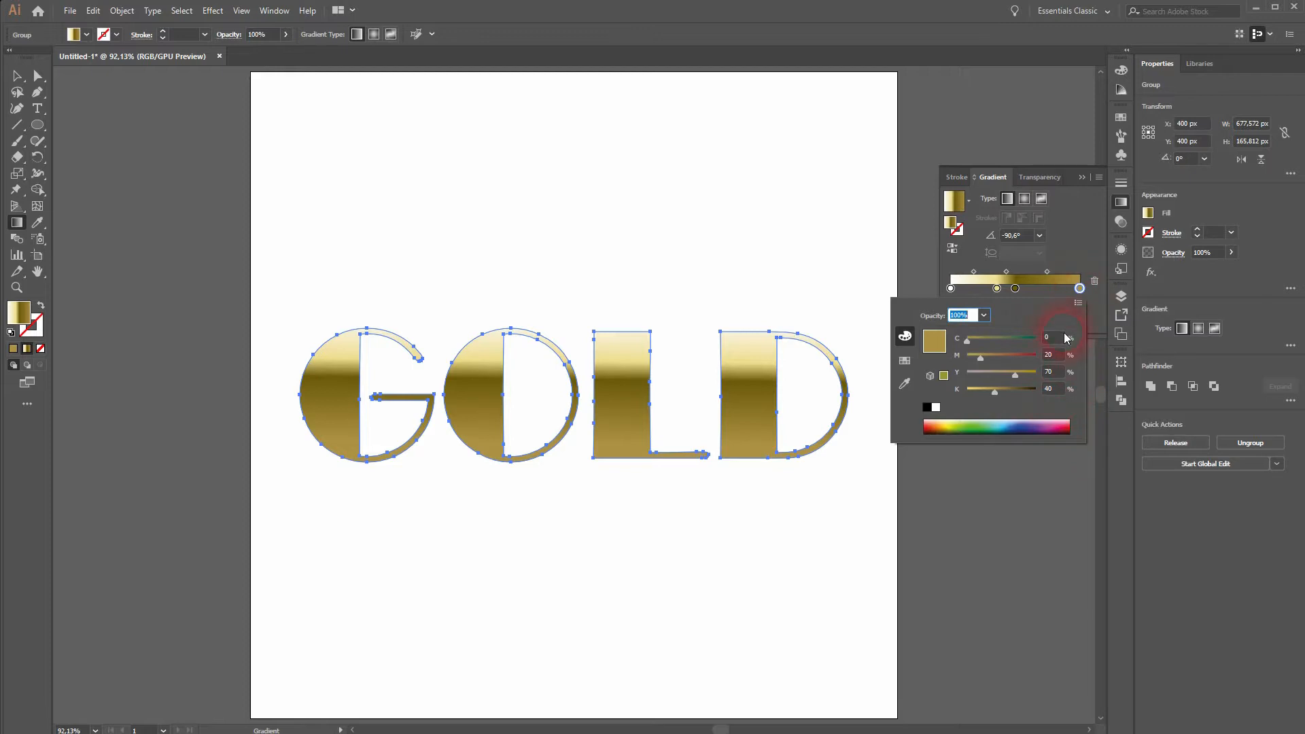
left_click(1083, 251)
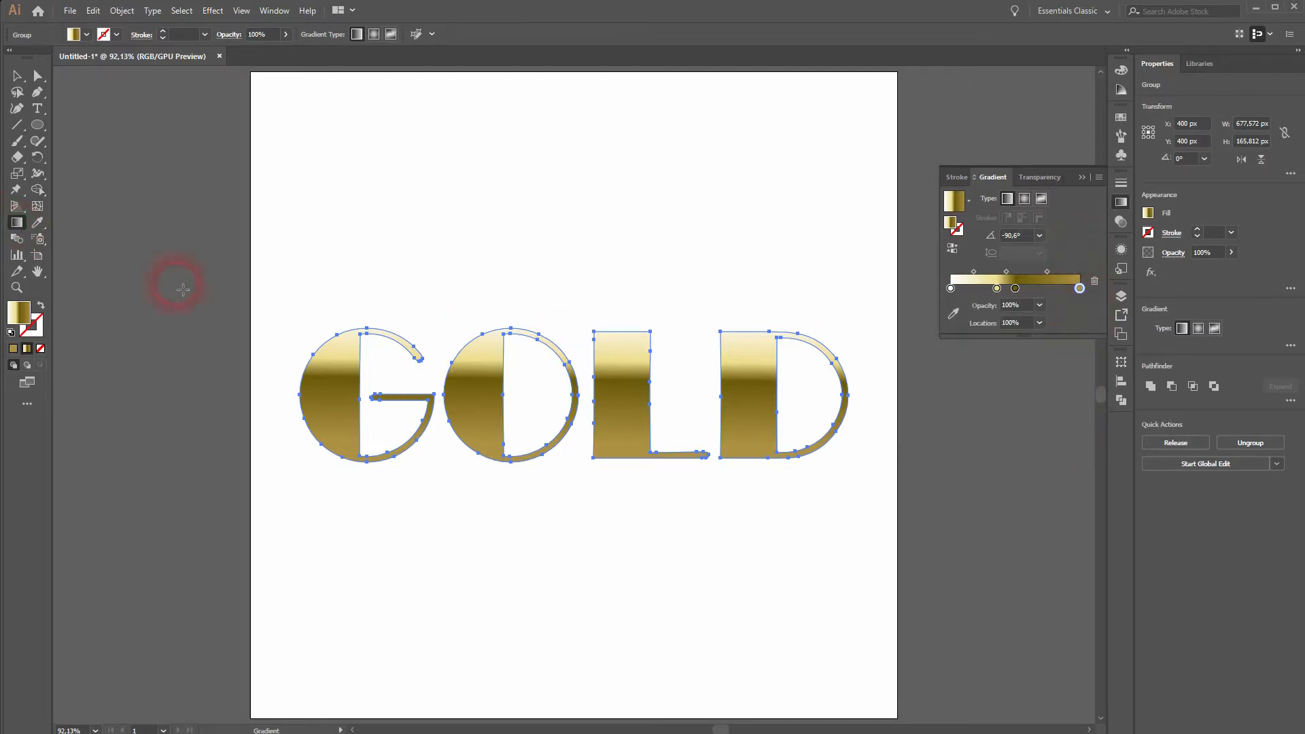
left_click_drag(595, 327, 584, 488)
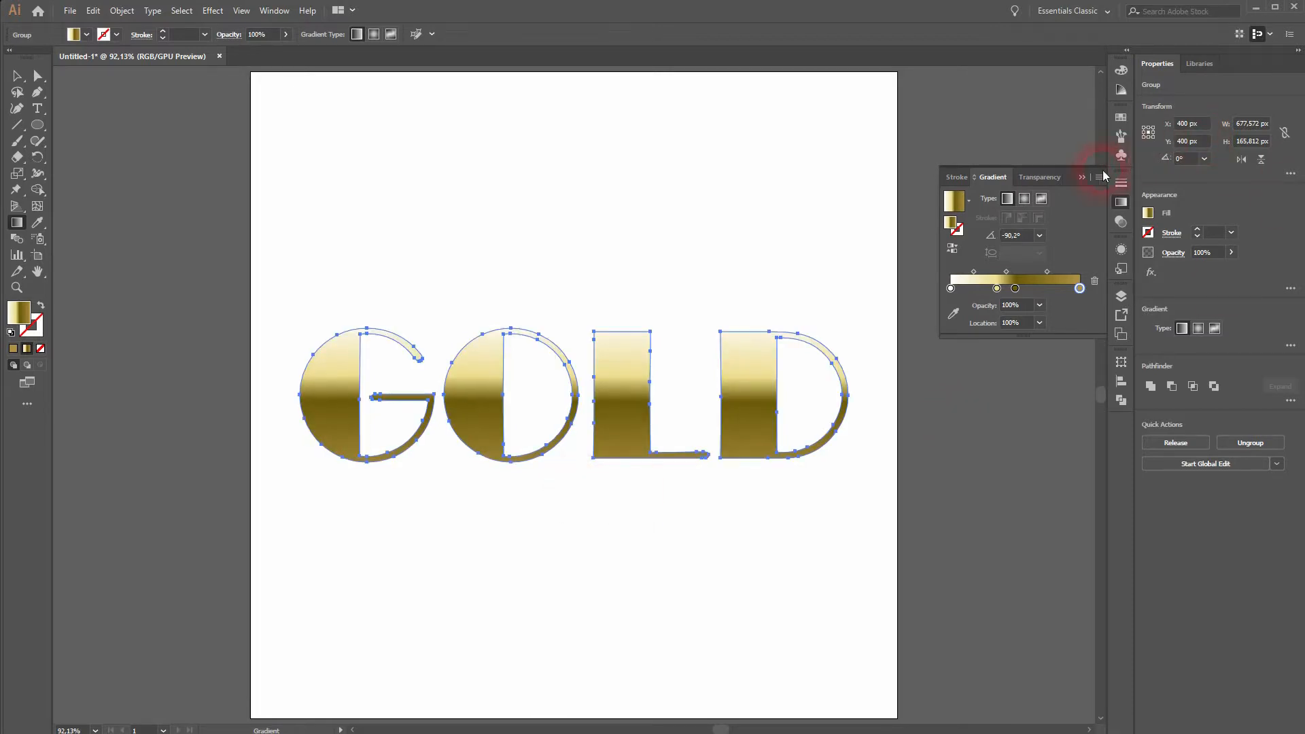
left_click(1084, 179)
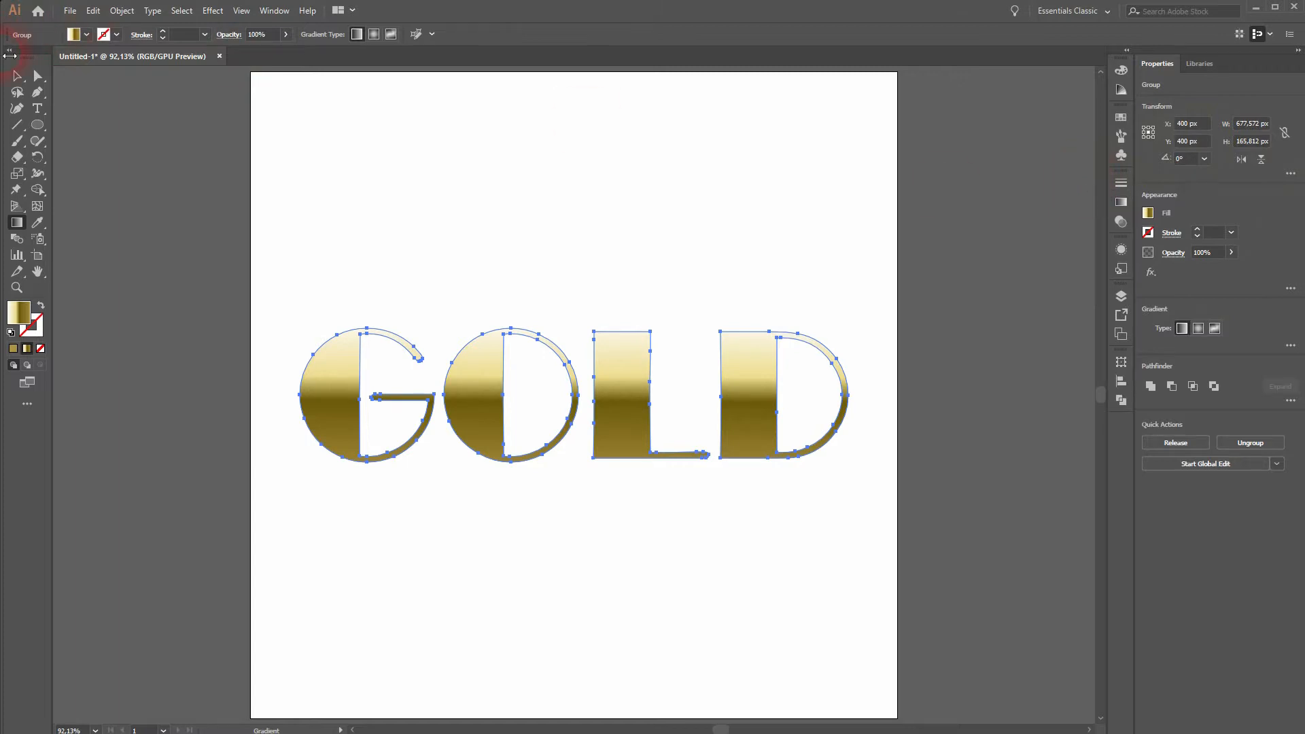
left_click(15, 80)
left_click(451, 245)
left_click(624, 320)
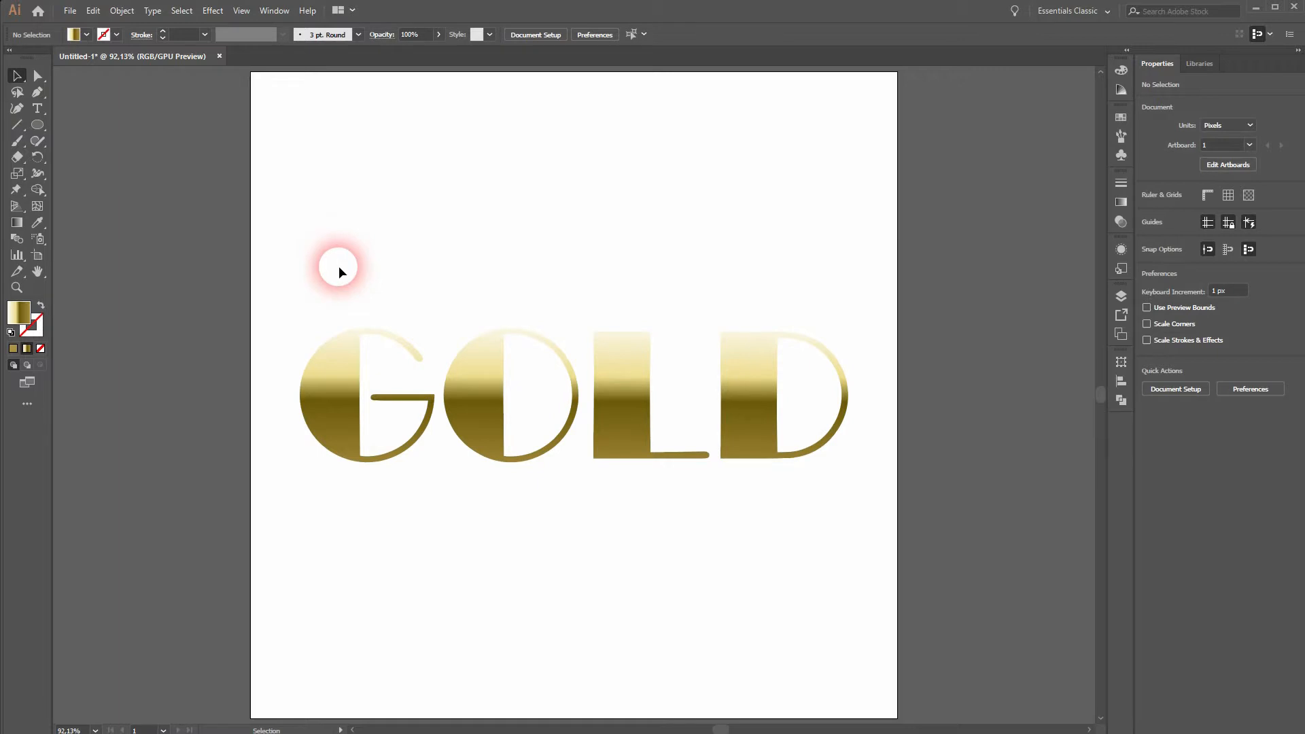
Apply the default white-to-black linear gradient to the GOLD lettering's stroke and set the stroke weight to 4 pt
left_click_drag(292, 293, 792, 482)
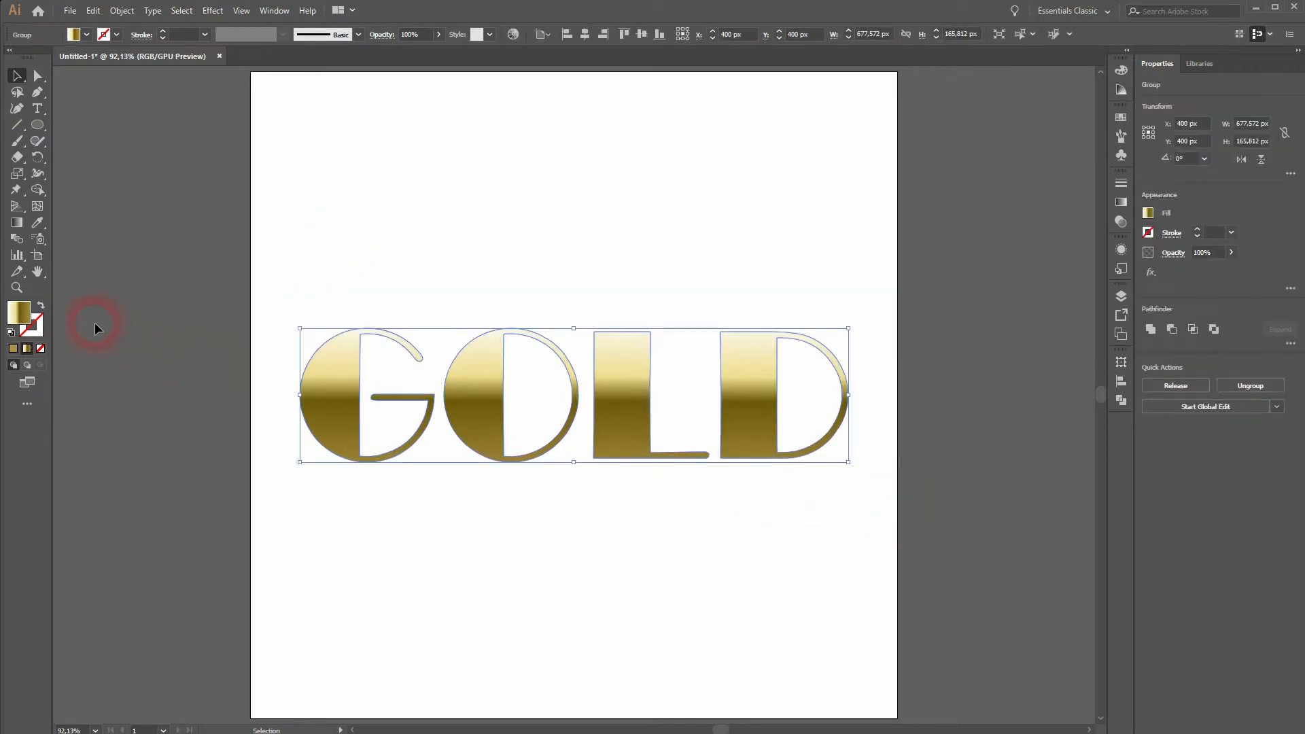
left_click(40, 329)
left_click(30, 329)
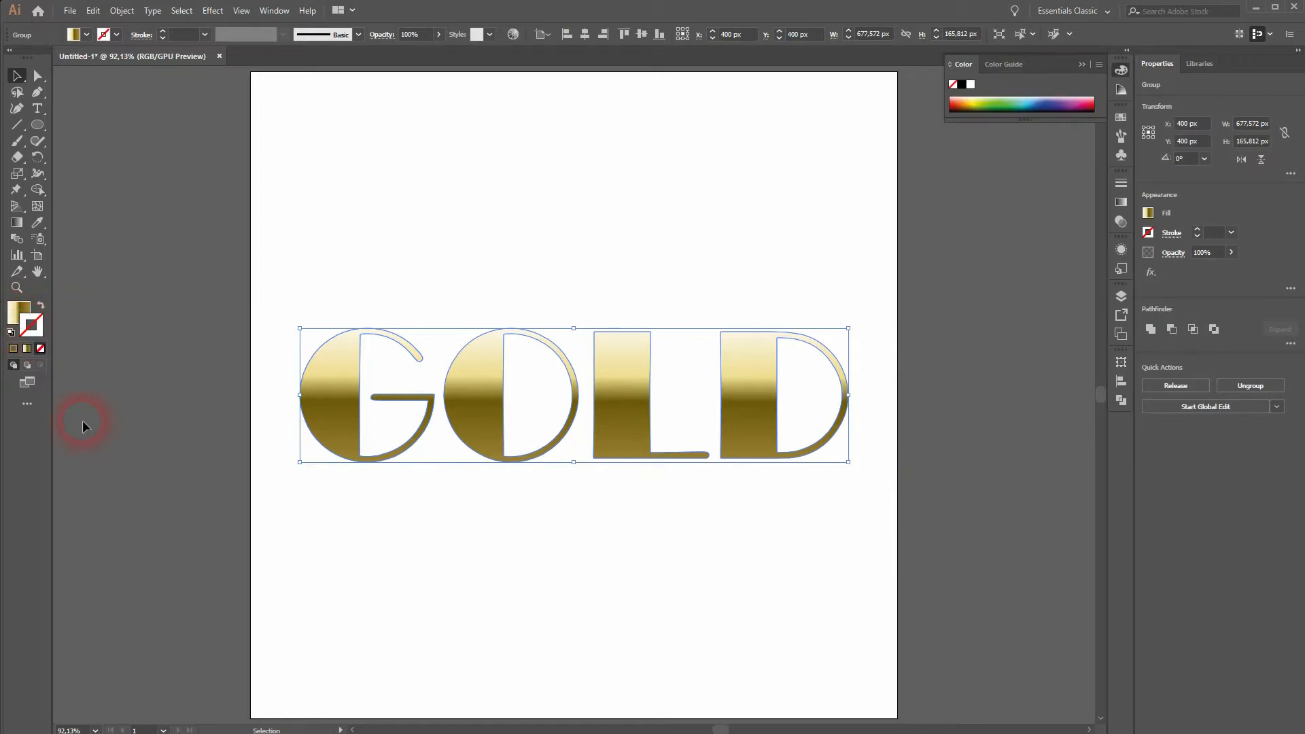
left_click(1123, 203)
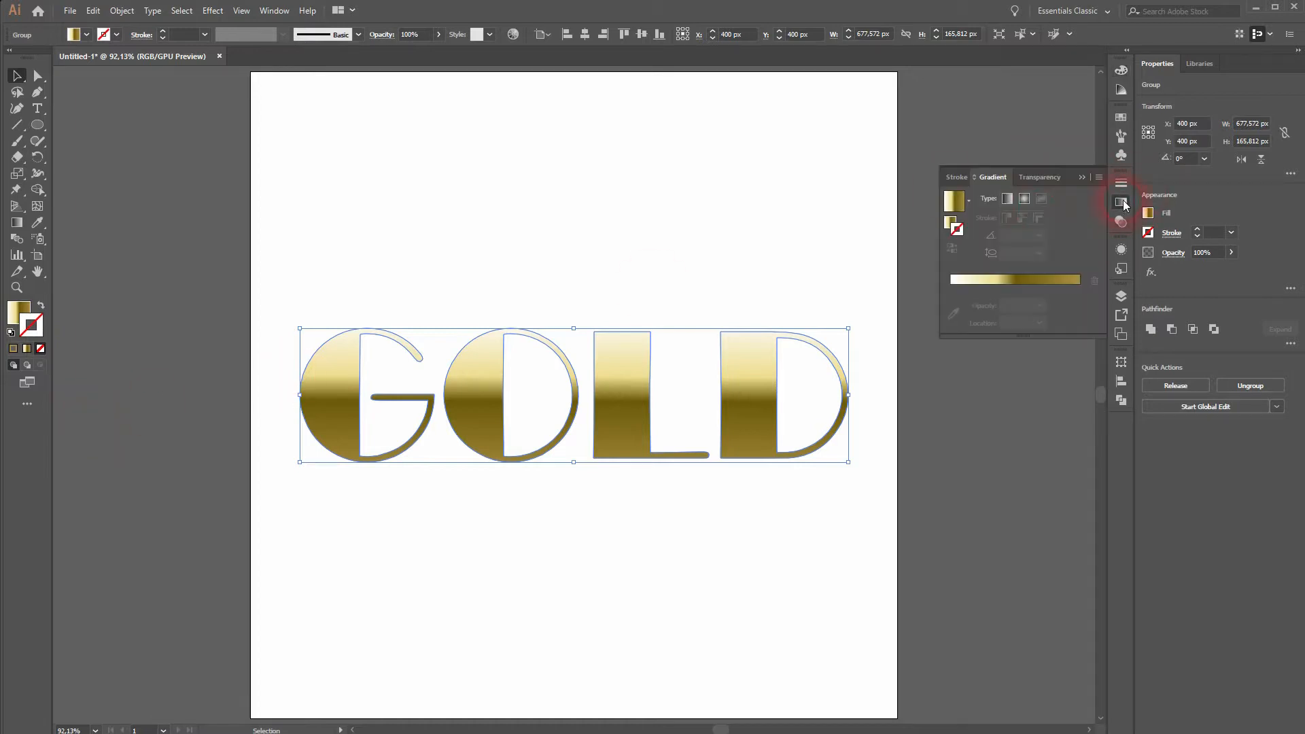
left_click(969, 202)
left_click(970, 200)
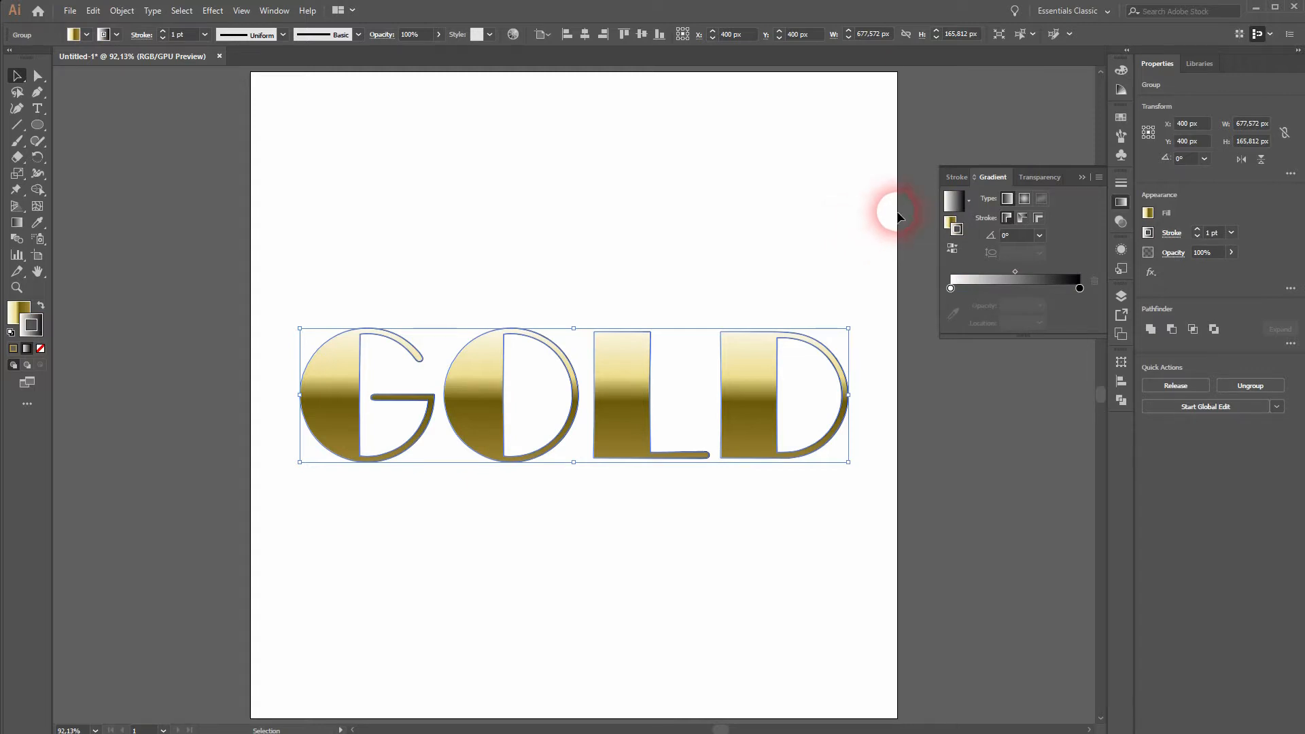
left_click(163, 31)
left_click(164, 31)
left_click(163, 31)
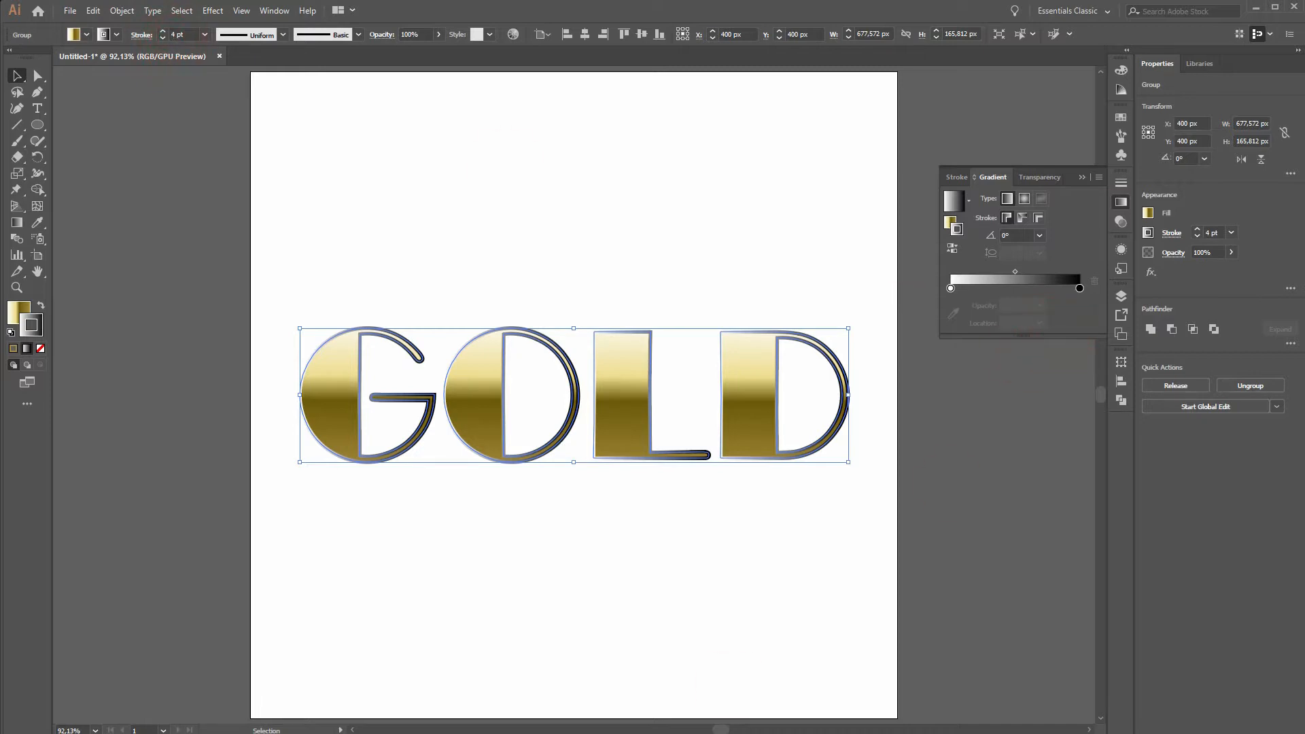
Set the white start stop of the stroke gradient to CMYK colour C 0, M 30, Y 90, K 70
left_click(951, 288)
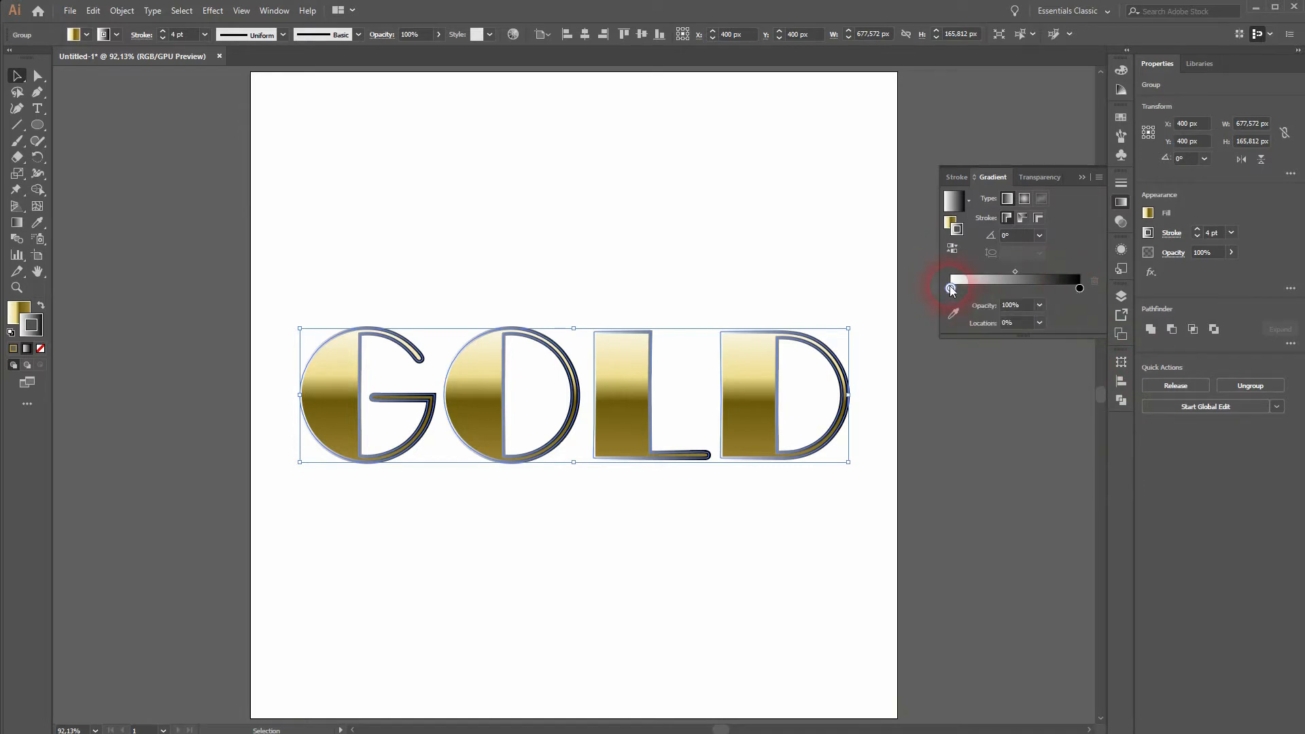
double_click(950, 288)
left_click(1078, 304)
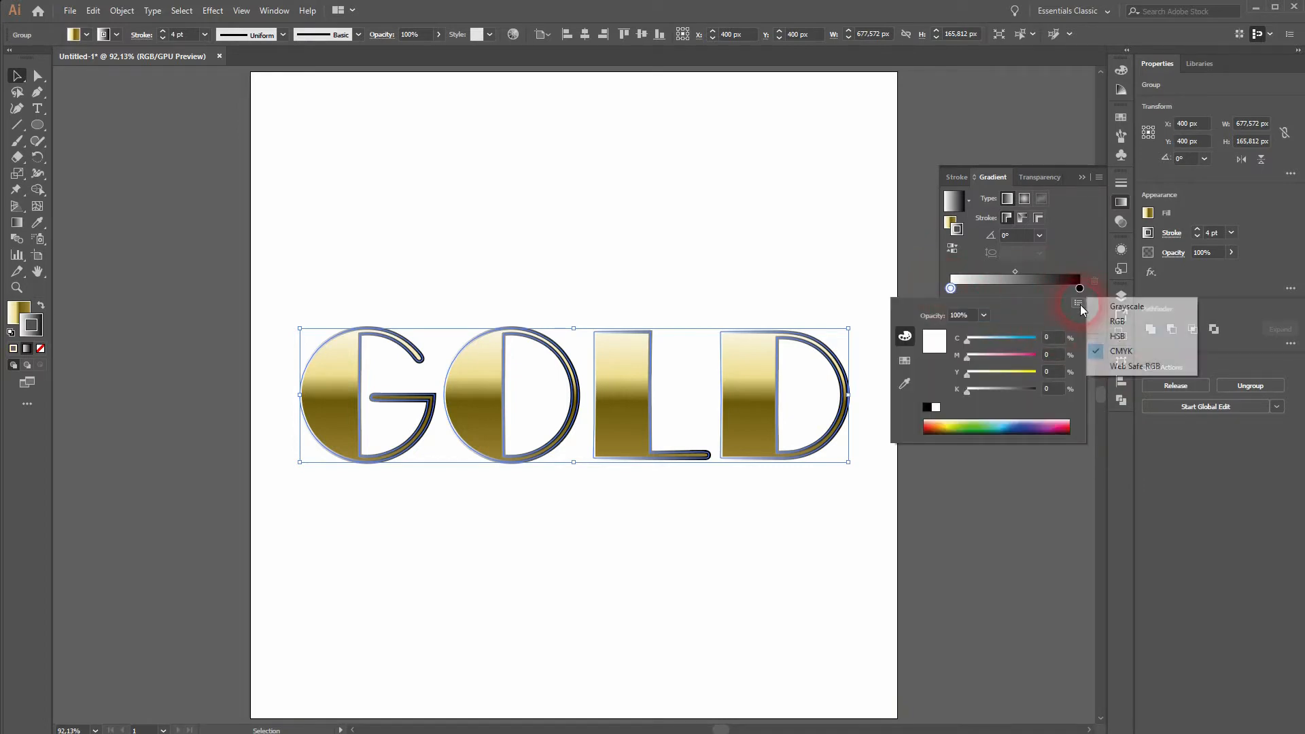
left_click(1105, 351)
left_click(1058, 338)
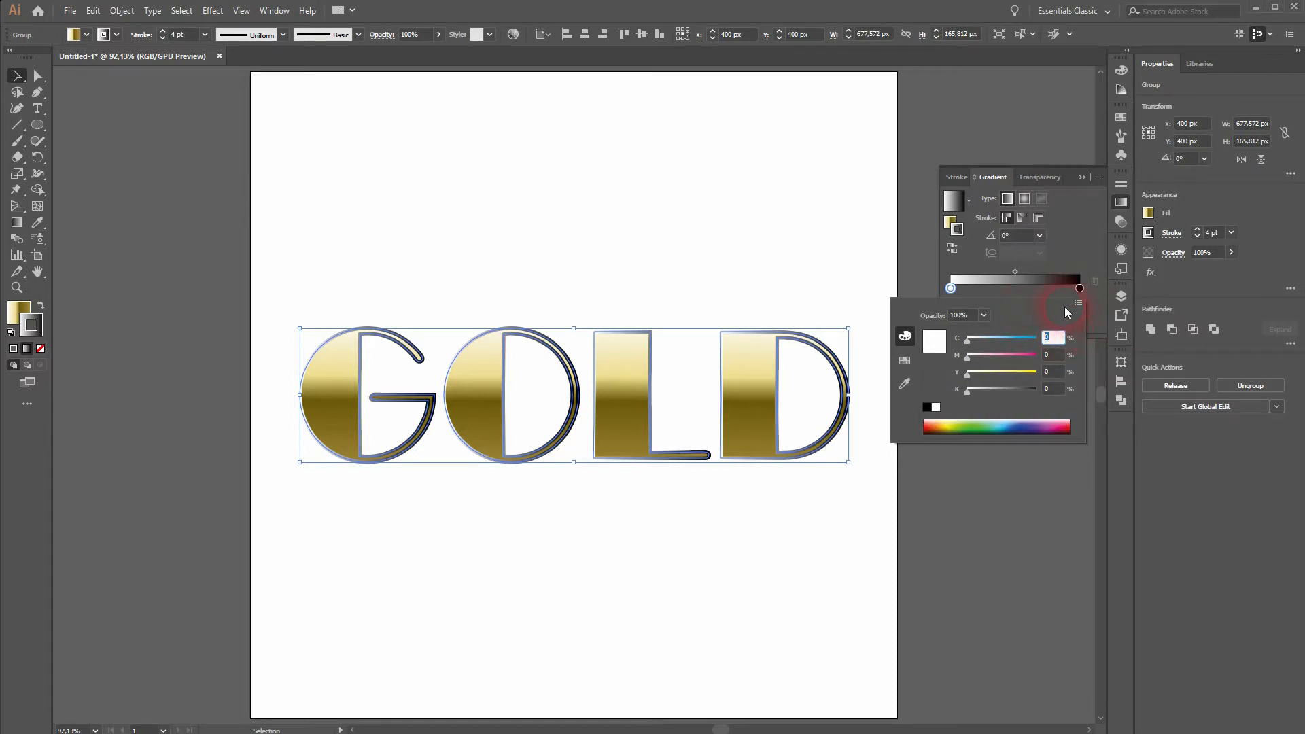
key("Tab")
type("30")
key("Tab")
type("90")
key("Tab")
type("70")
left_click(1061, 344)
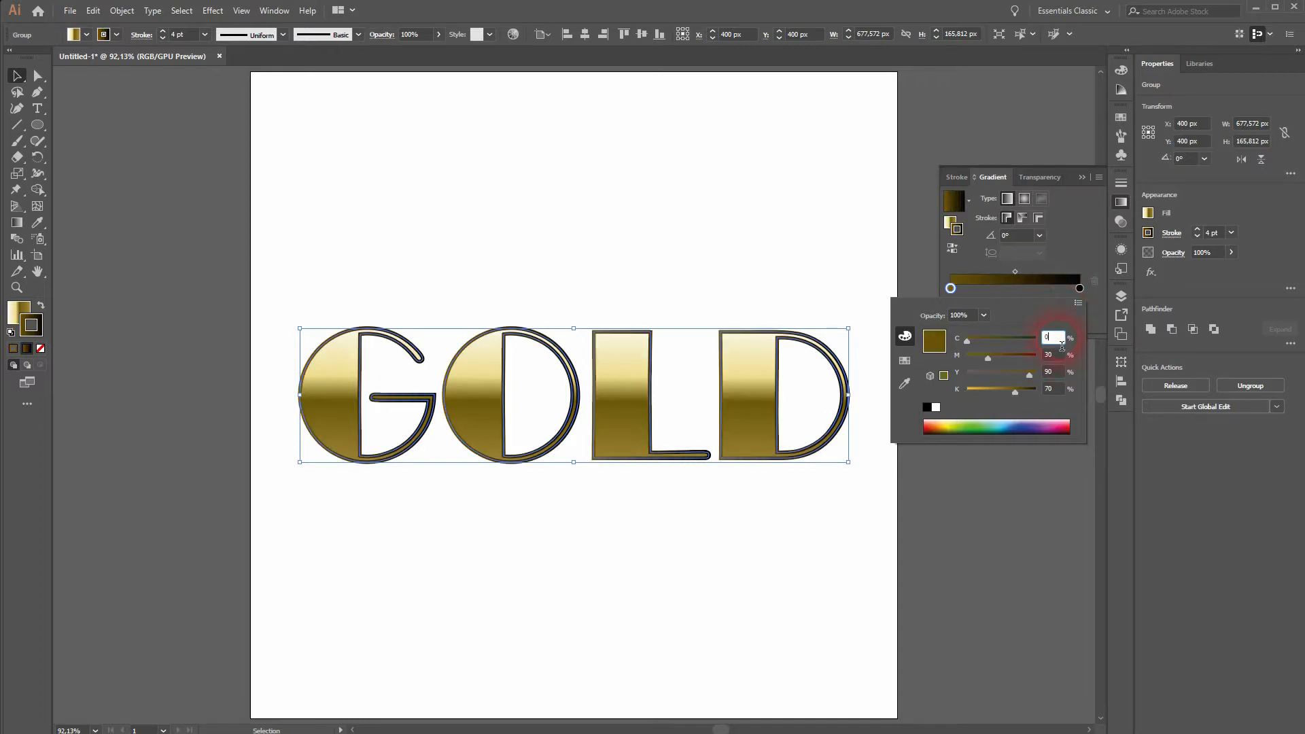
Set the black end stop of the stroke gradient to CMYK colour C 0, M 10, Y 60, K 20
double_click(1081, 287)
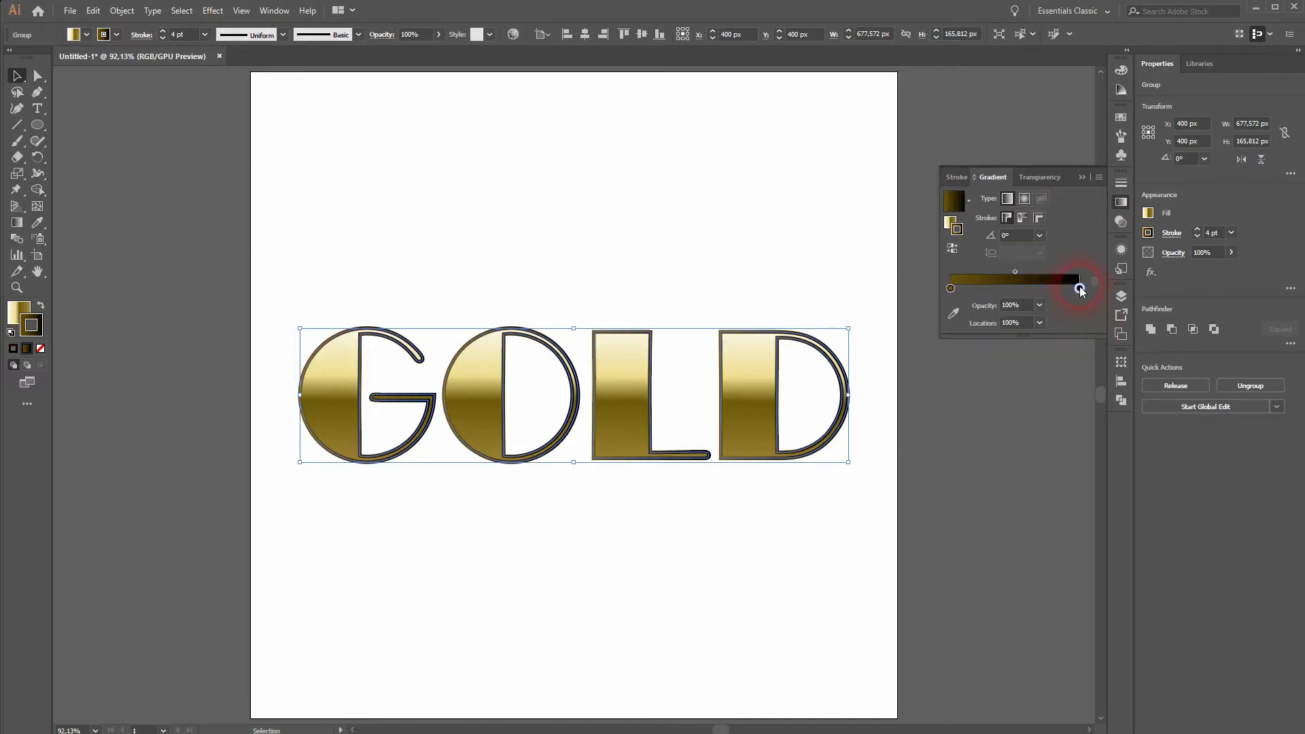
left_click(1079, 302)
left_click(1063, 340)
left_click(1061, 338)
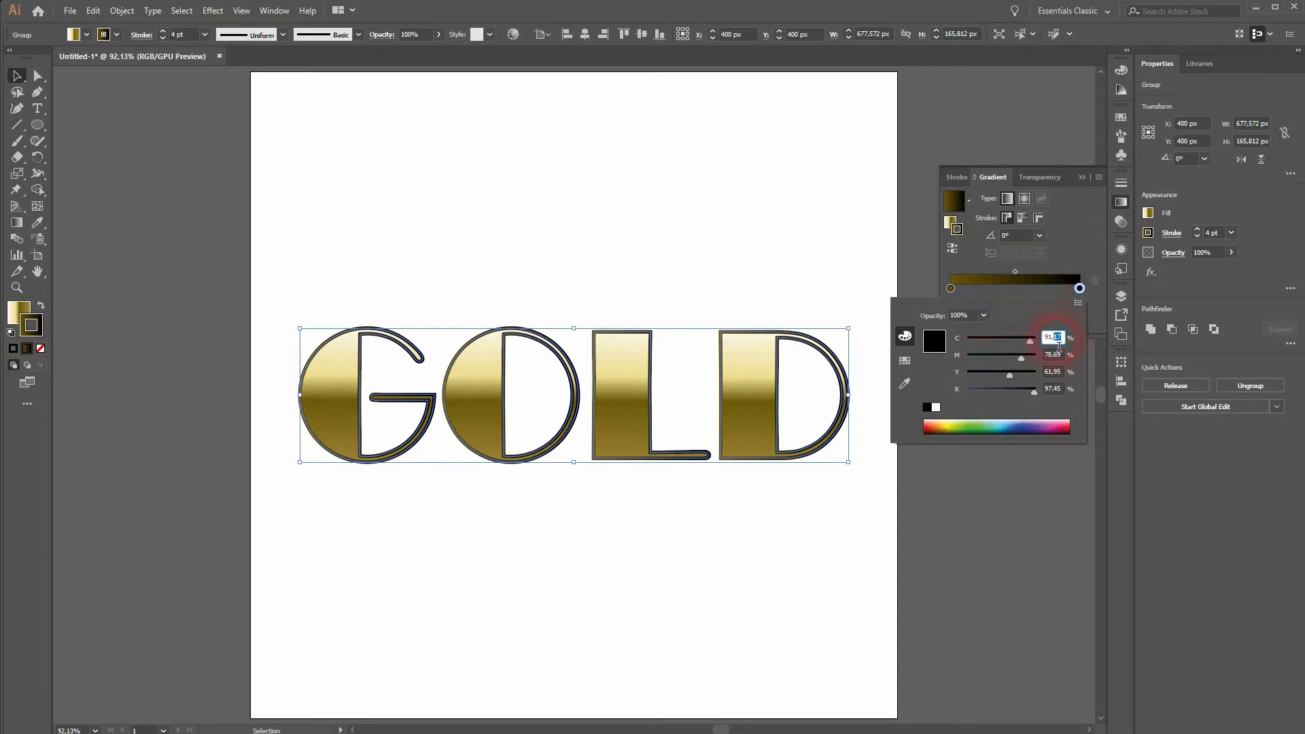
type("0")
key("Tab")
type("10")
key("Tab")
type("60")
key("Tab")
type("2")
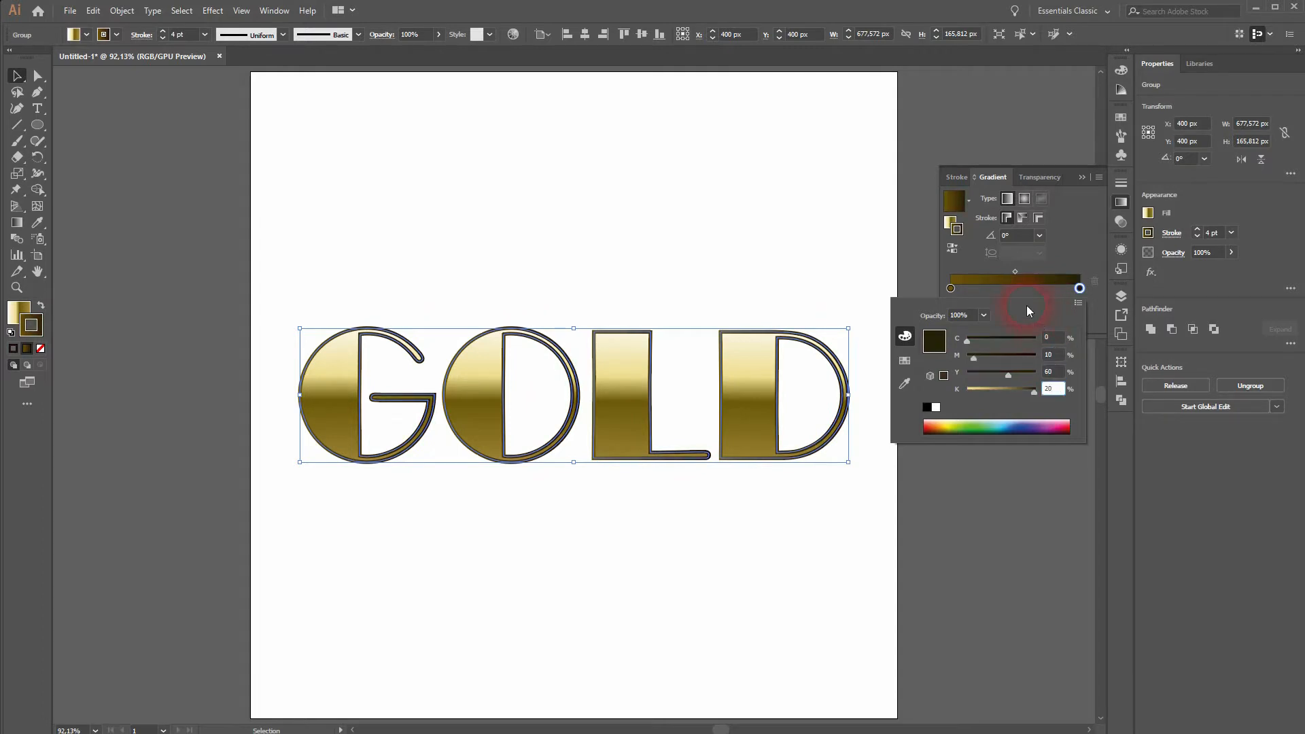
type("0")
left_click(1064, 340)
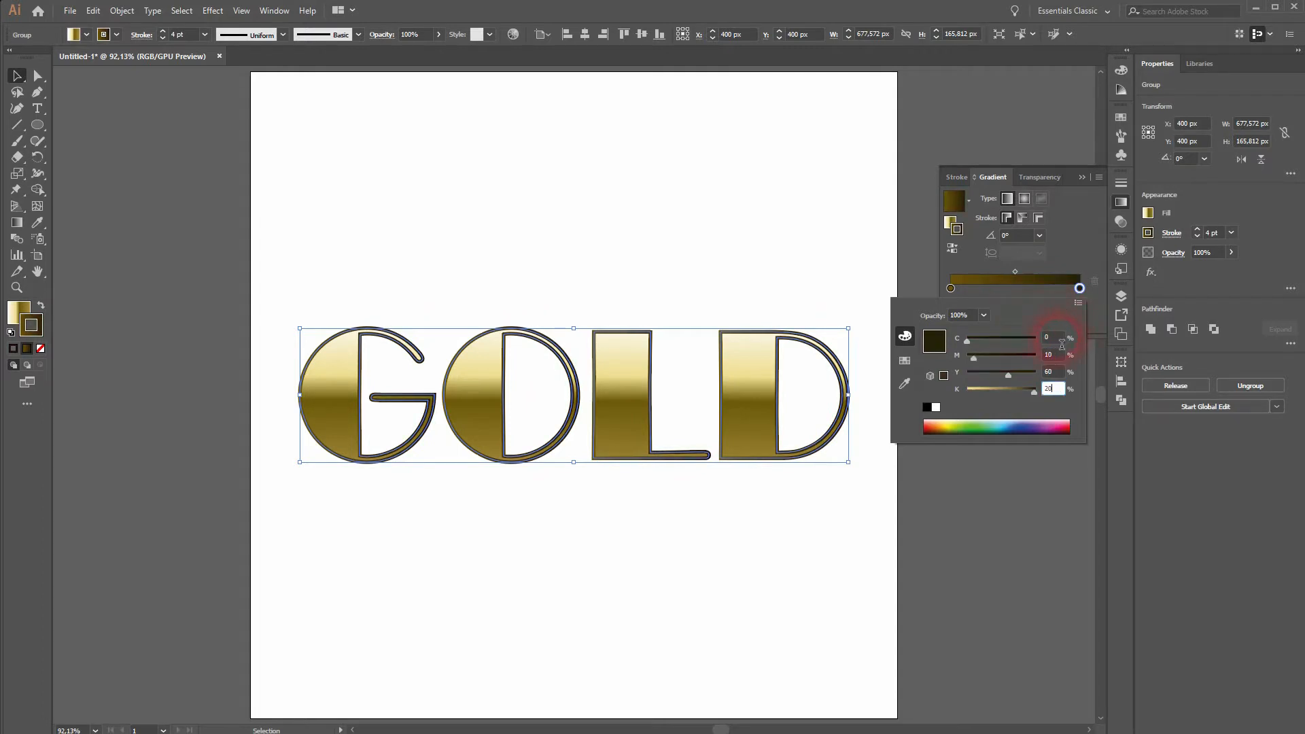
left_click(1082, 290)
left_click(1083, 177)
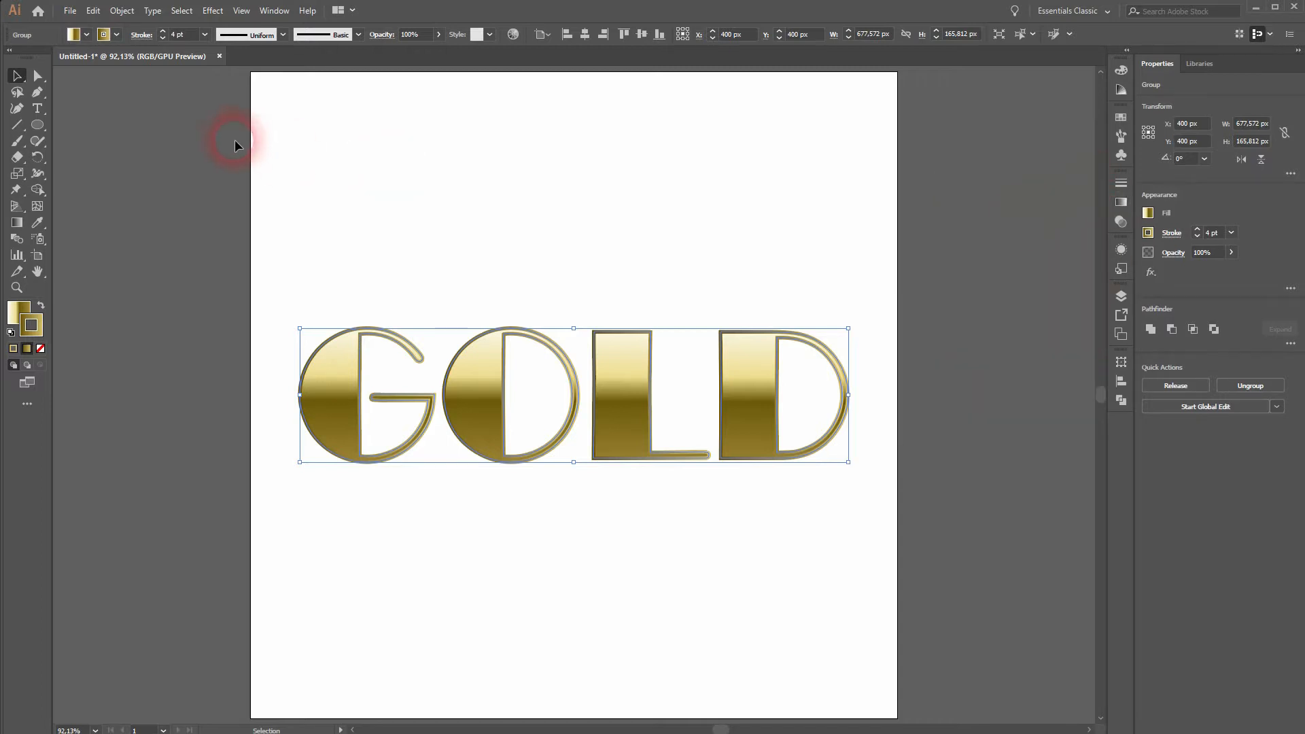
Set the lettering's stroke weight to 3 pt and give it round join corners with butt caps
left_click(162, 38)
left_click(305, 257)
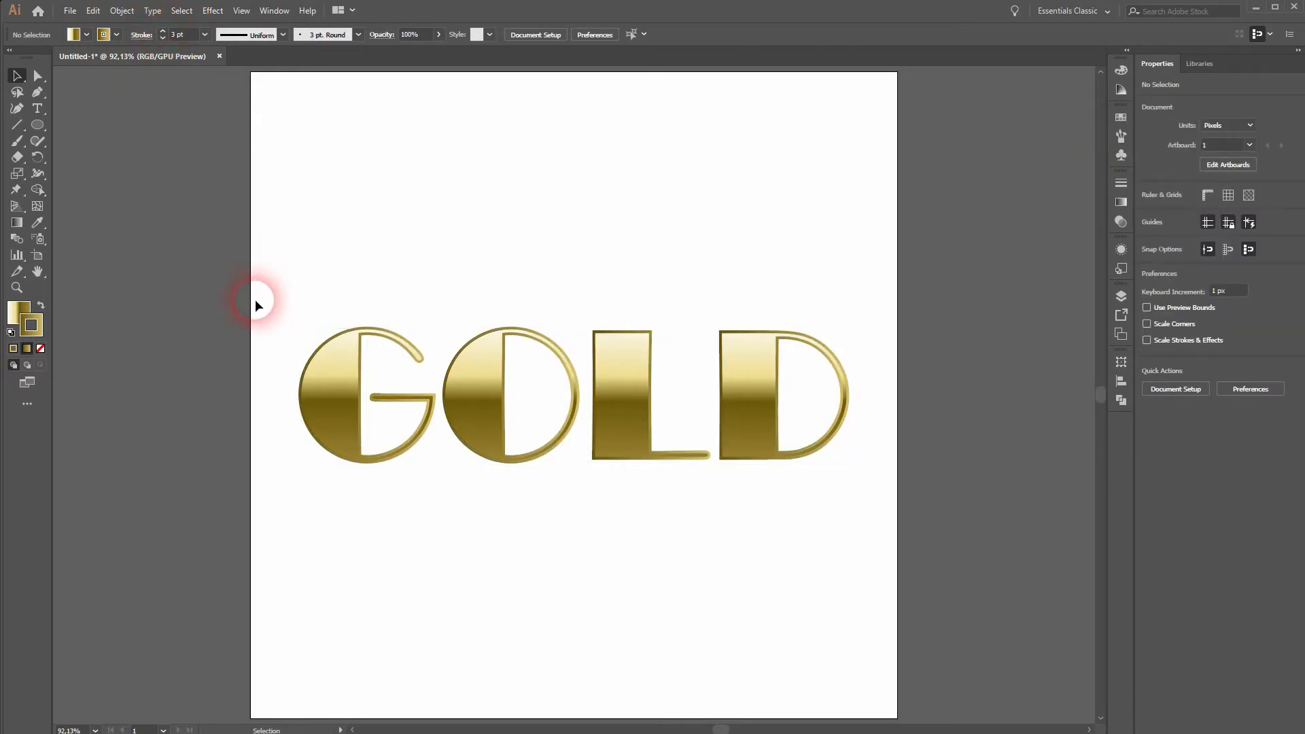
left_click_drag(288, 531, 877, 282)
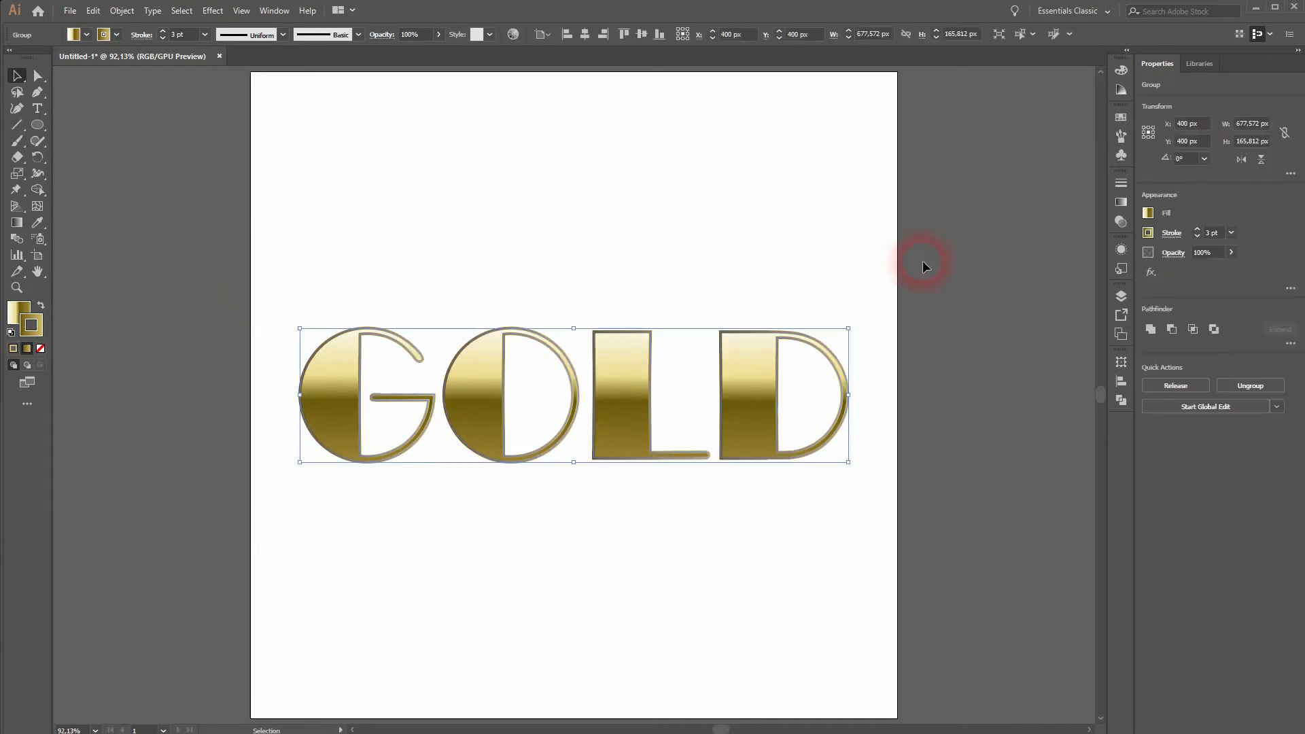
left_click(1122, 189)
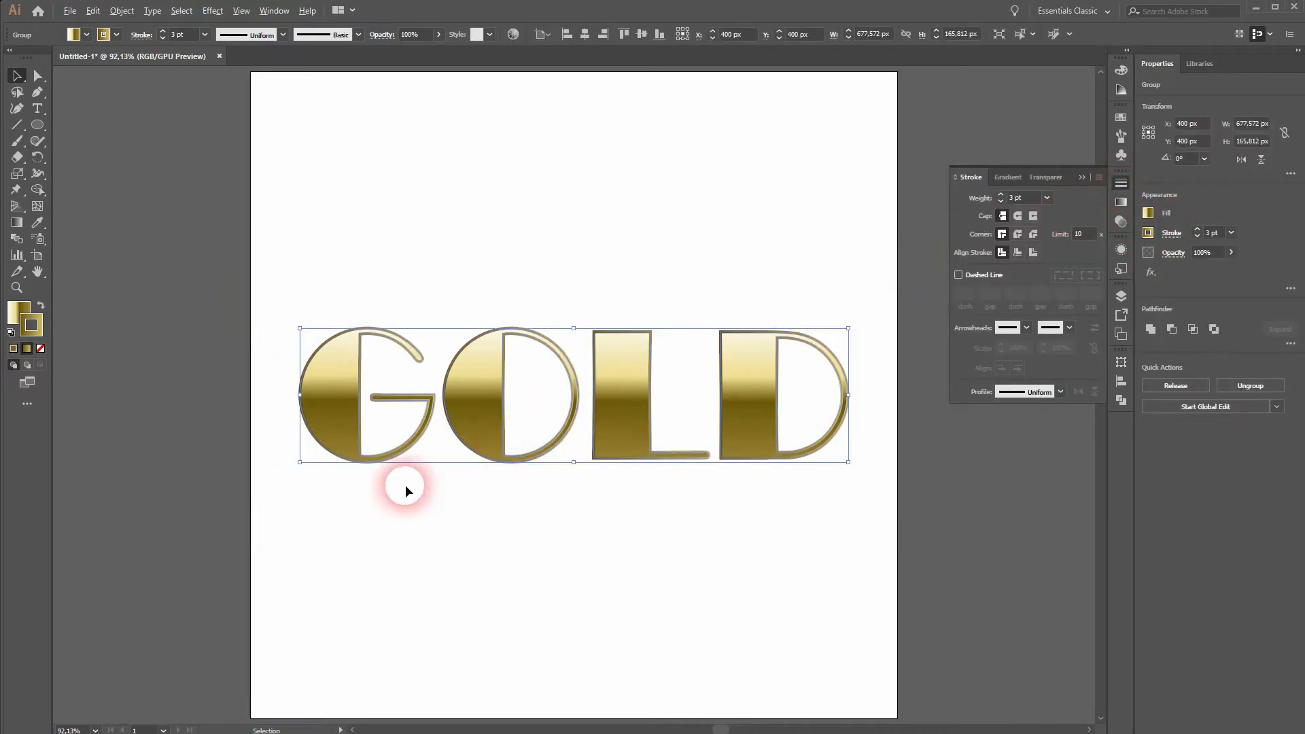
scroll(382, 414, "up", 6)
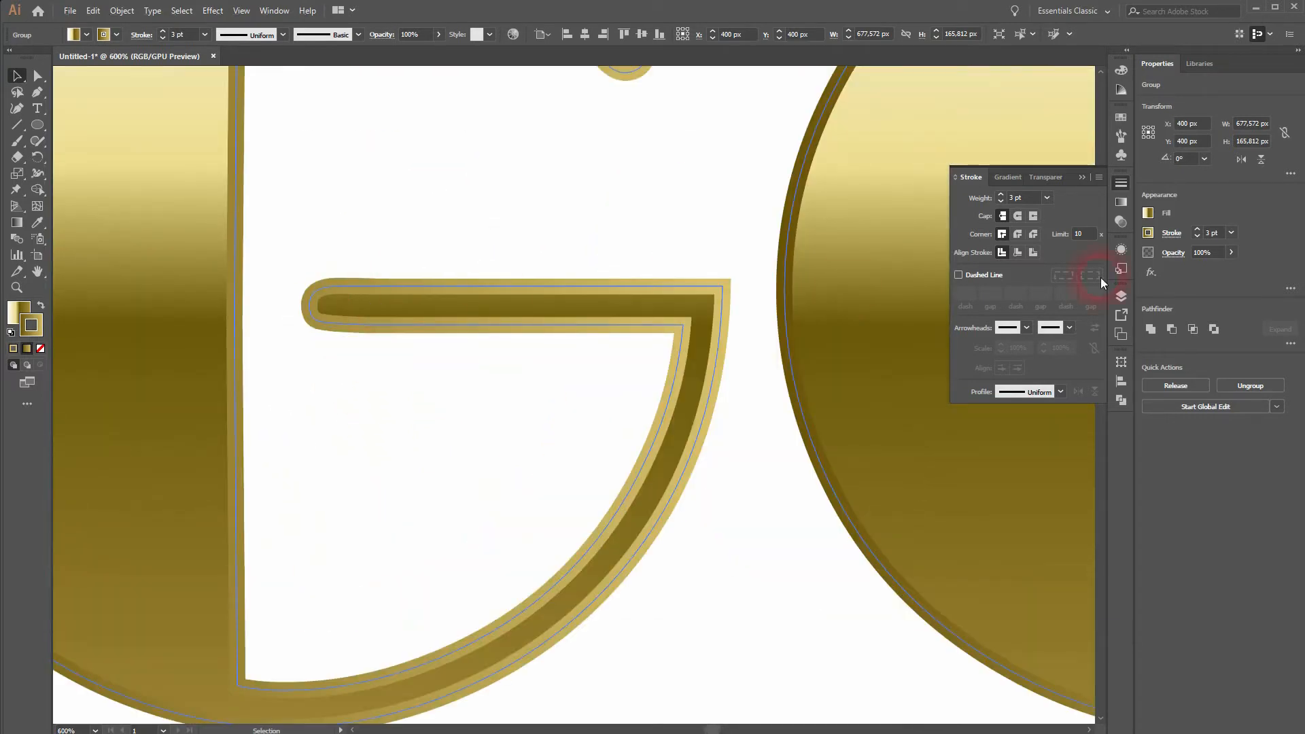
left_click(1014, 237)
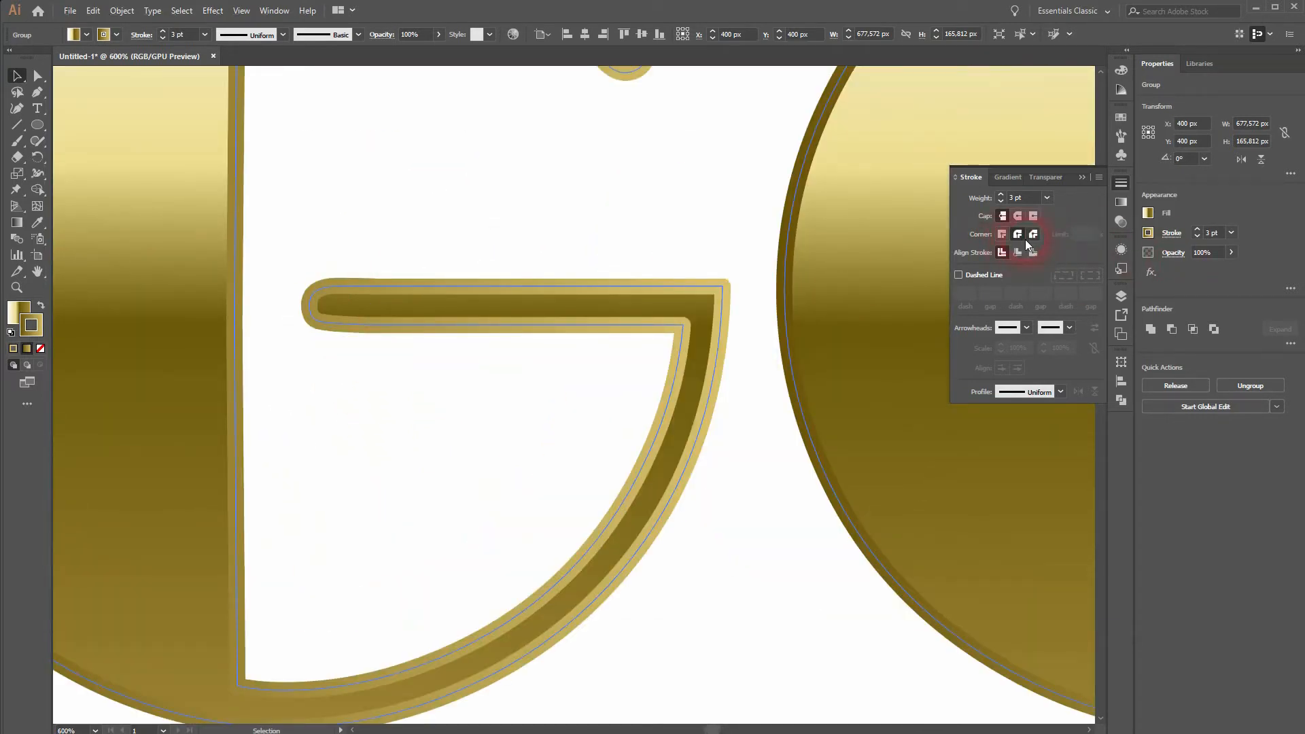
left_click(1002, 233)
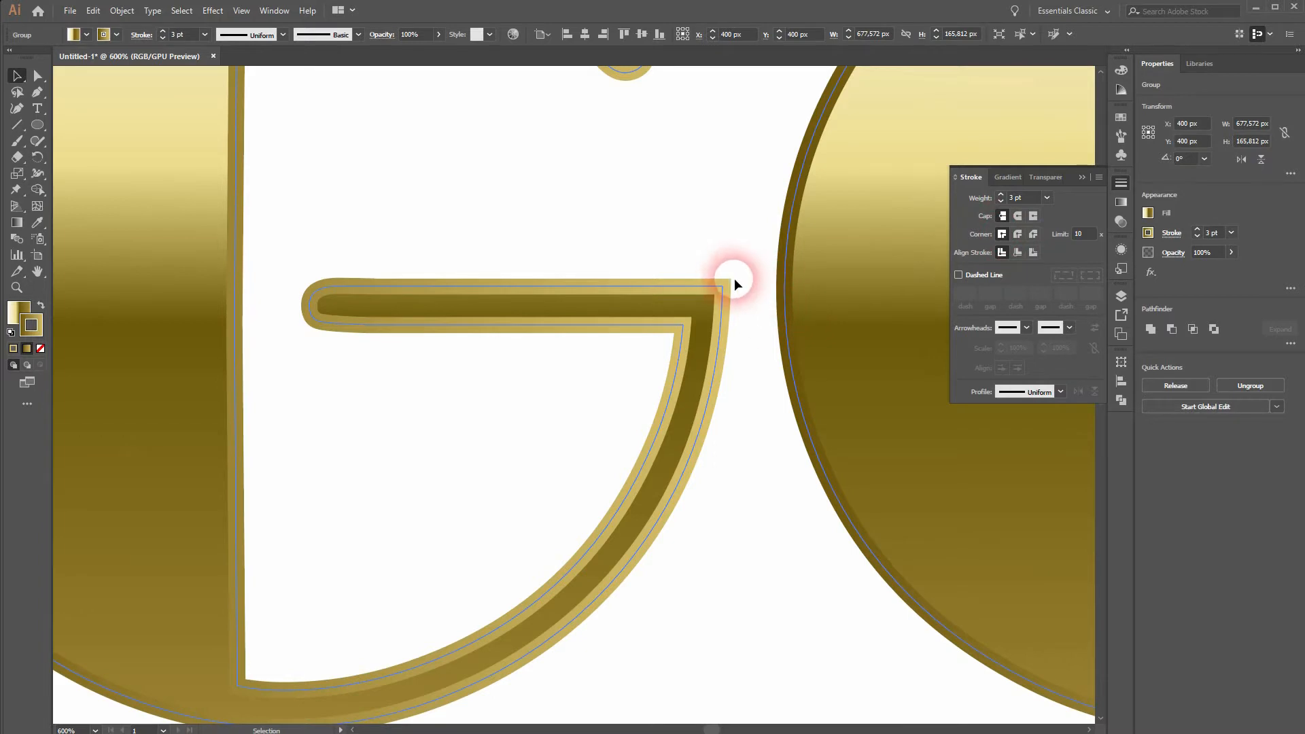
left_click(1018, 235)
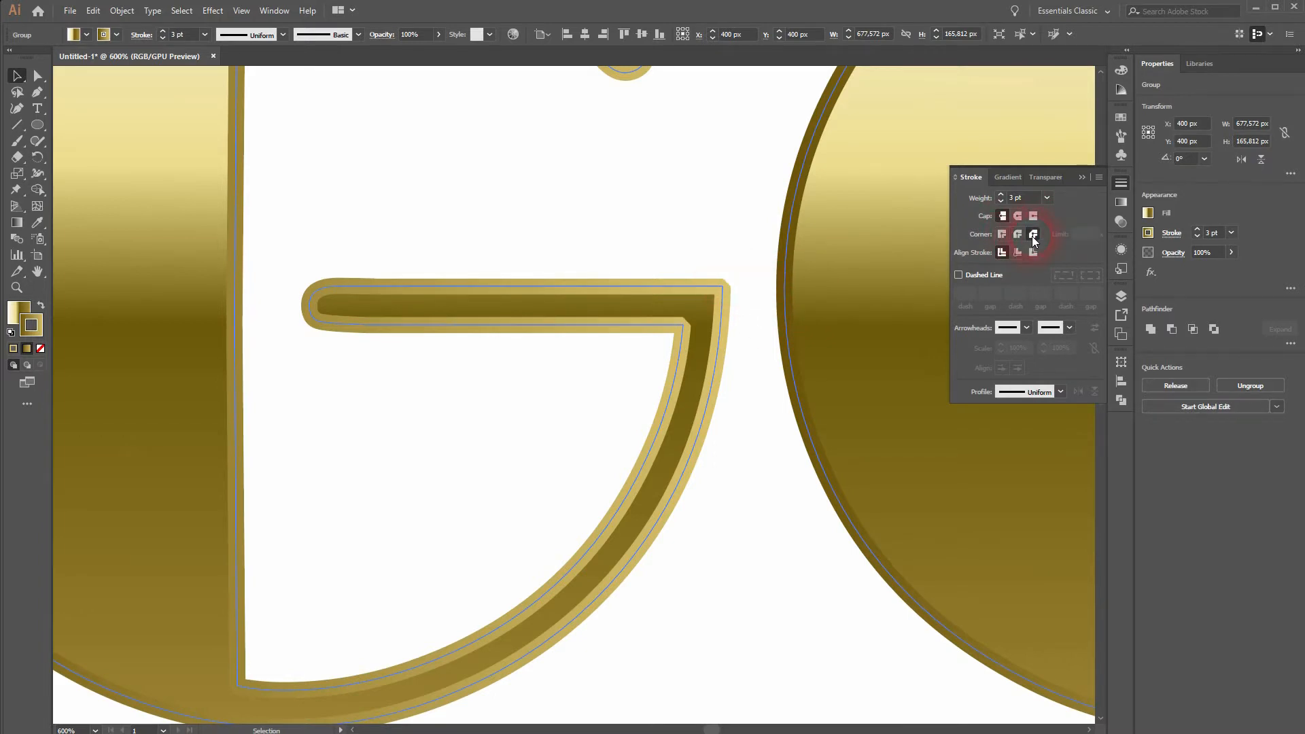
left_click(1018, 217)
left_click(1003, 216)
left_click(1082, 178)
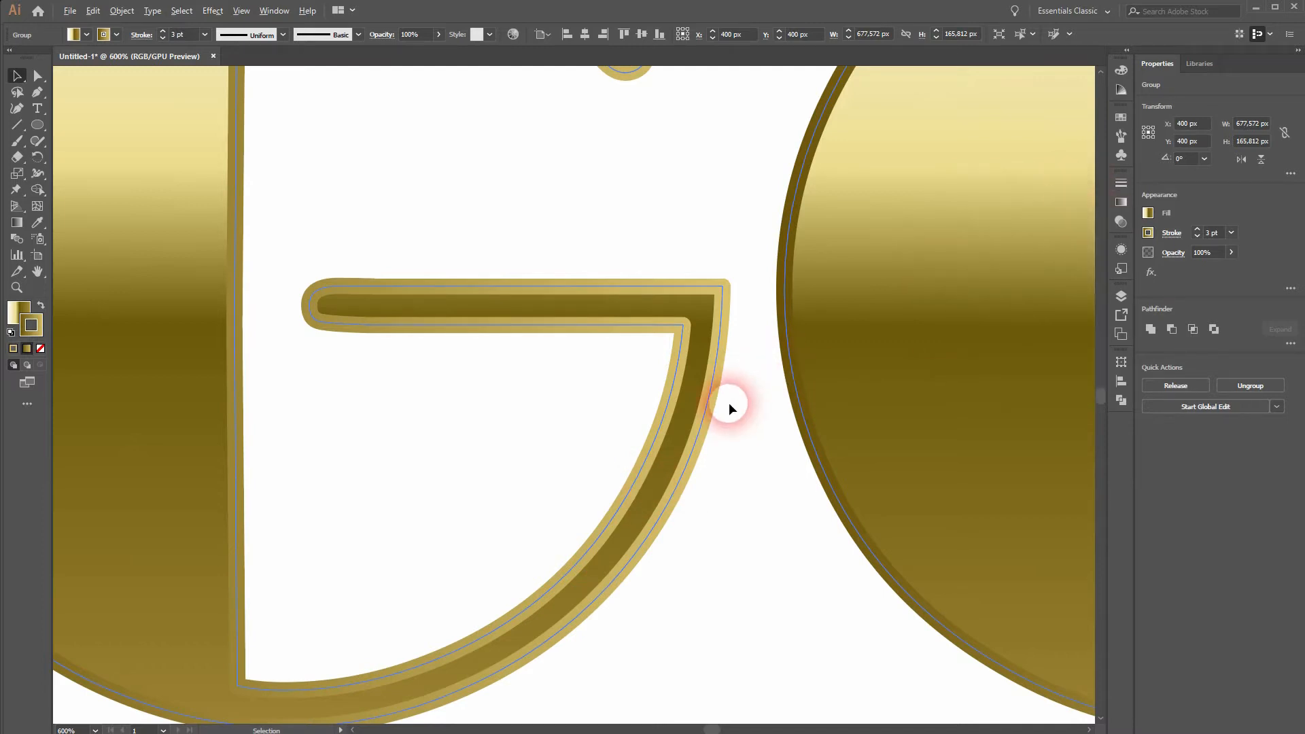
scroll(729, 402, "down", 5)
key("ctrl+0")
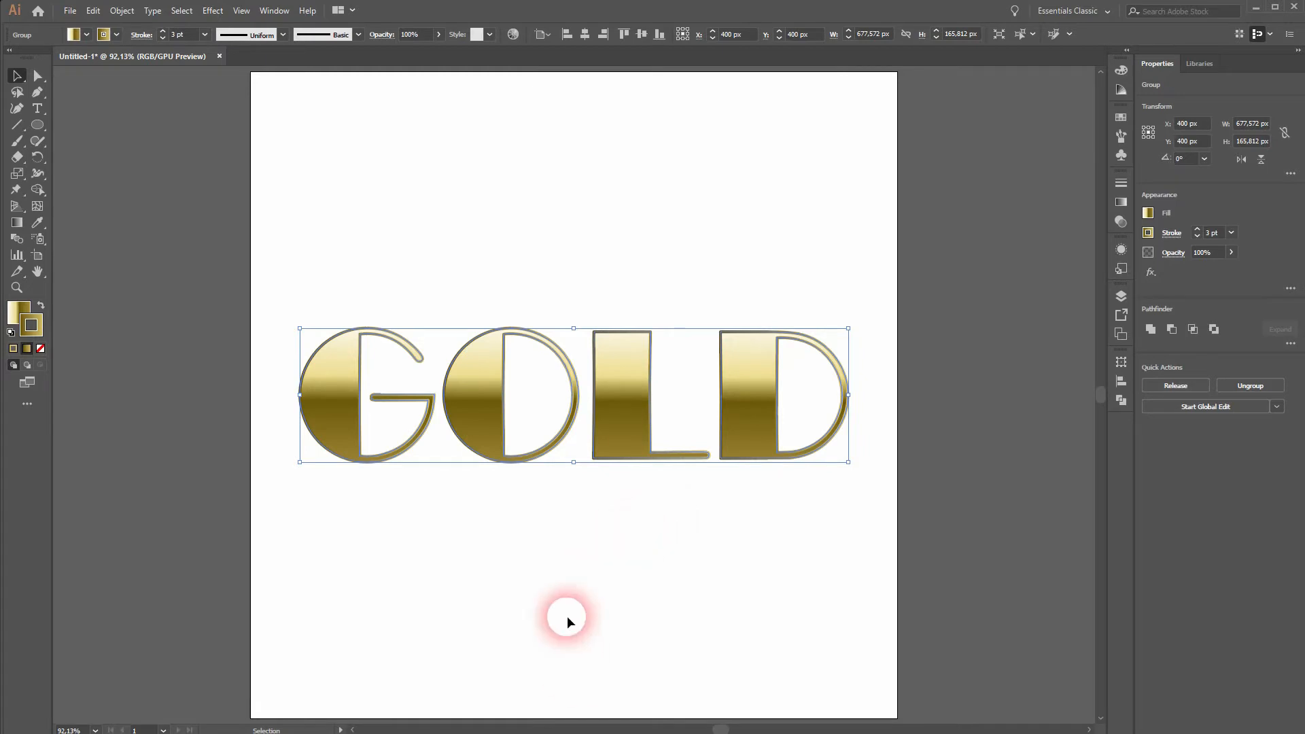
left_click(550, 548)
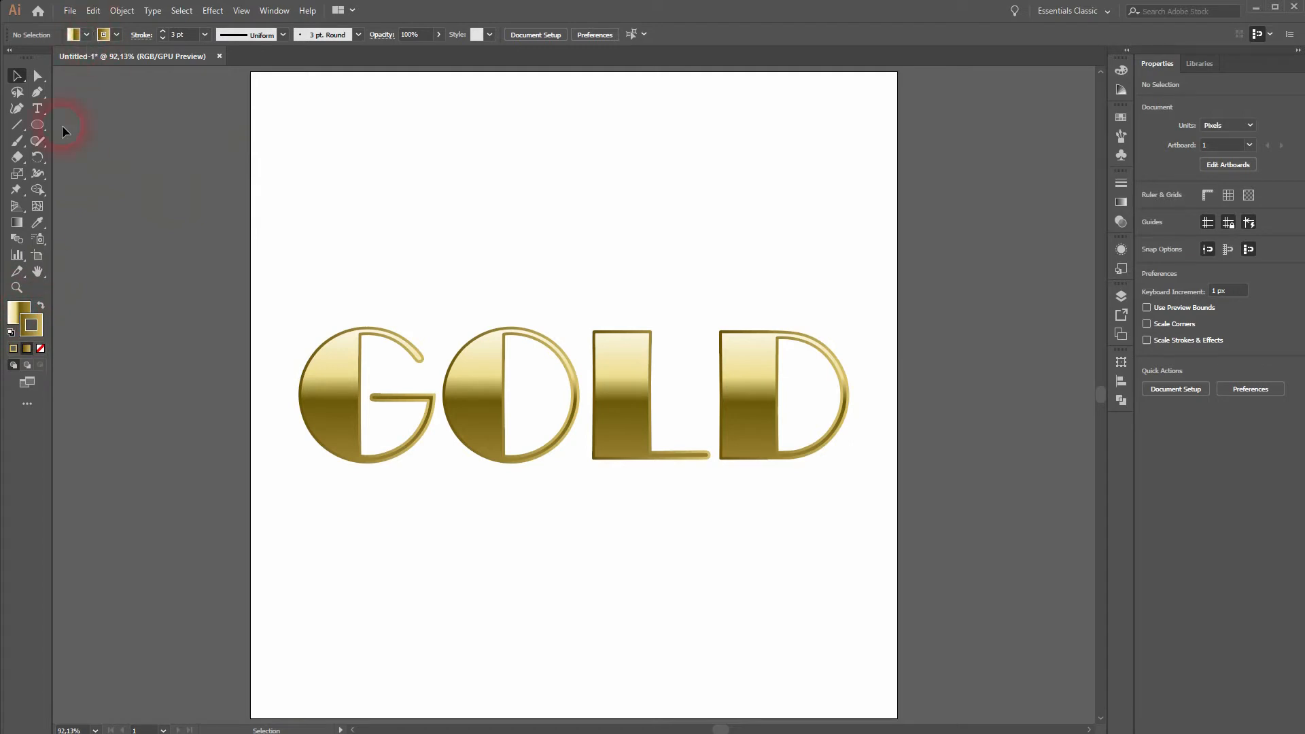
Set the fill colour to white and draw a circle about 25 px across in the empty area above the G
left_click(18, 311)
left_click(87, 34)
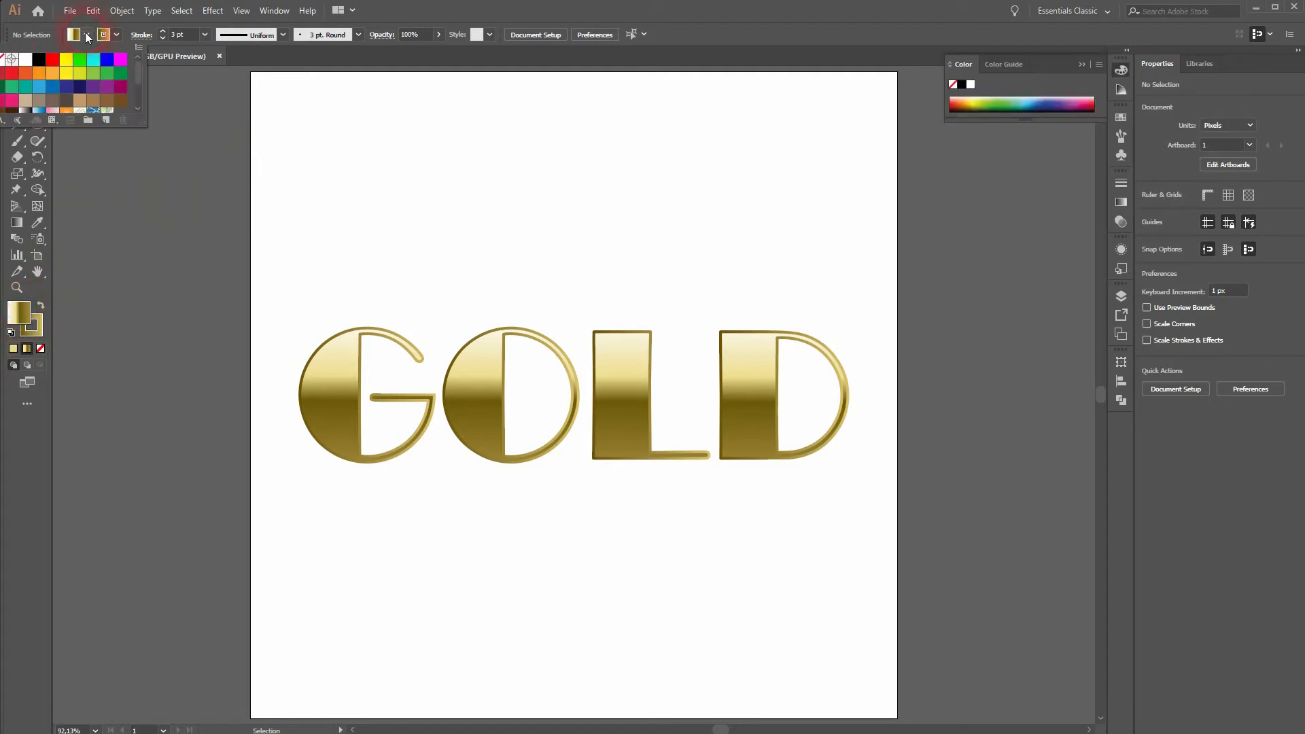
left_click(25, 60)
left_click(318, 227)
left_click_drag(38, 125, 101, 155)
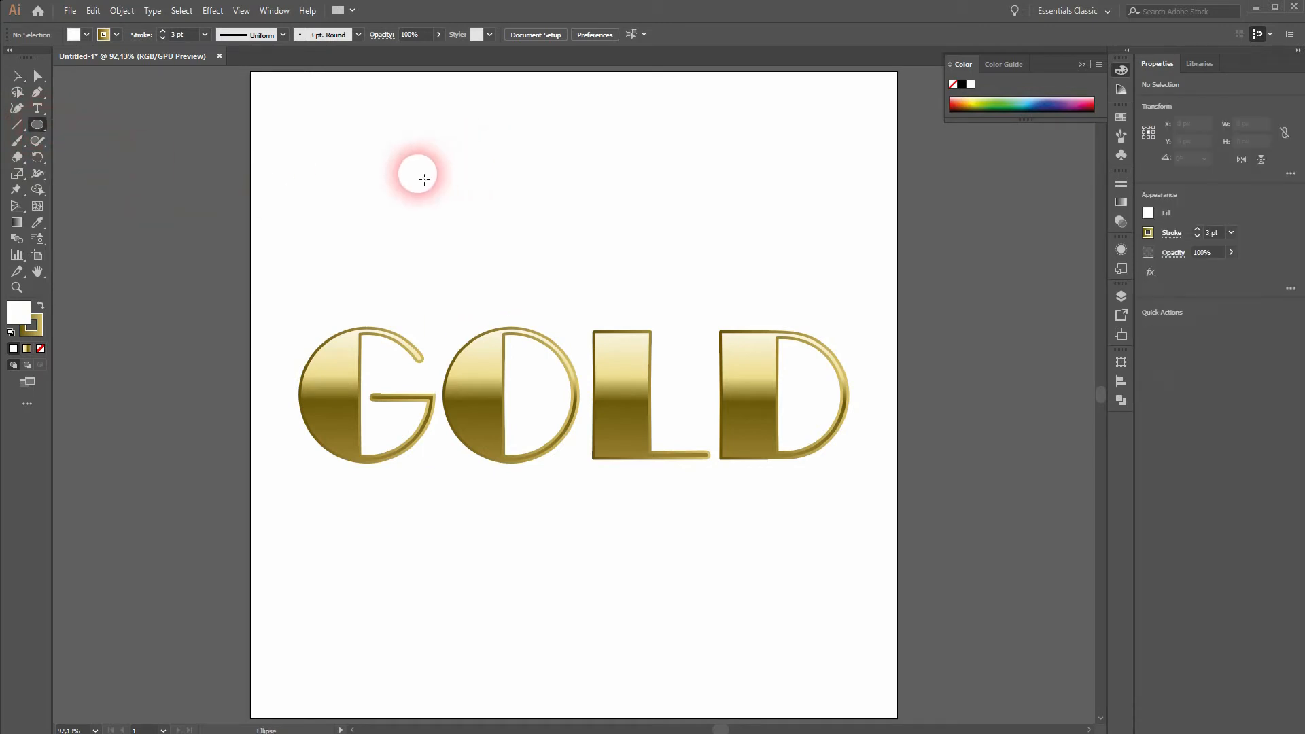
left_click_drag(383, 165, 408, 184)
Remove the stroke from the small white circle and deselect it
left_click(26, 81)
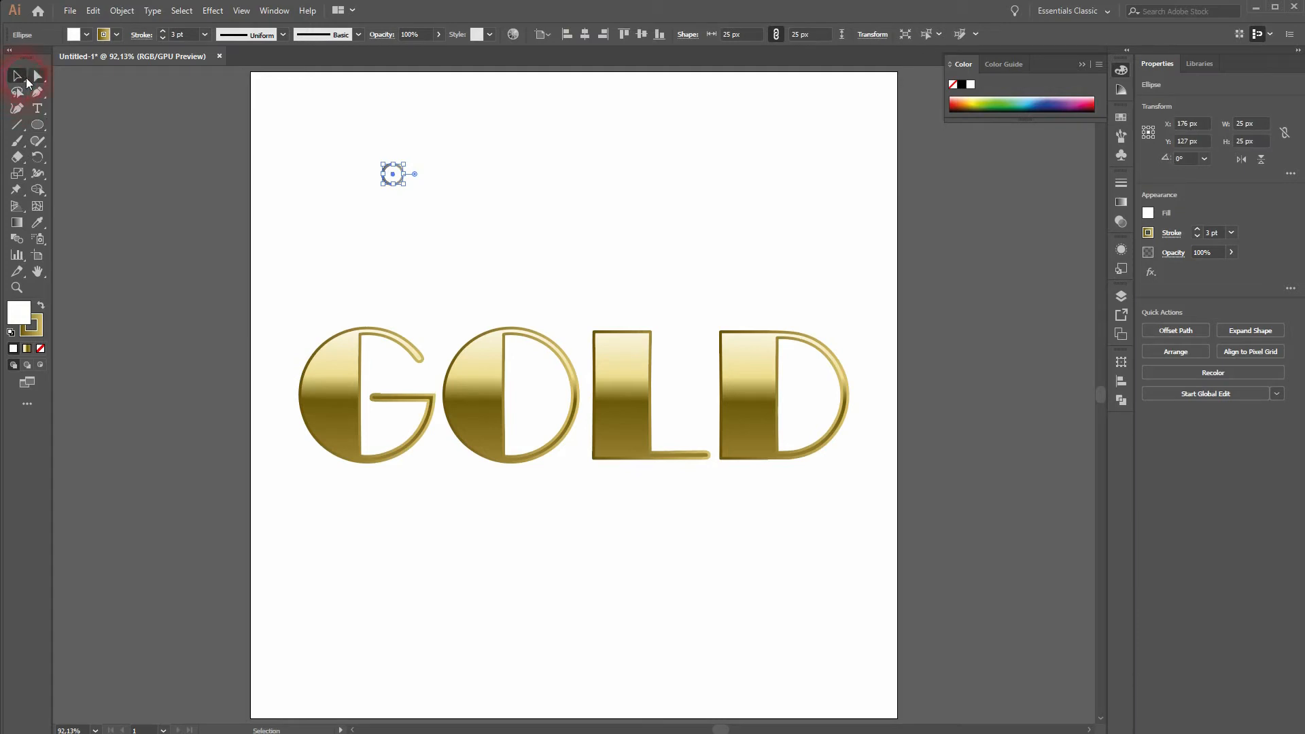
left_click(116, 34)
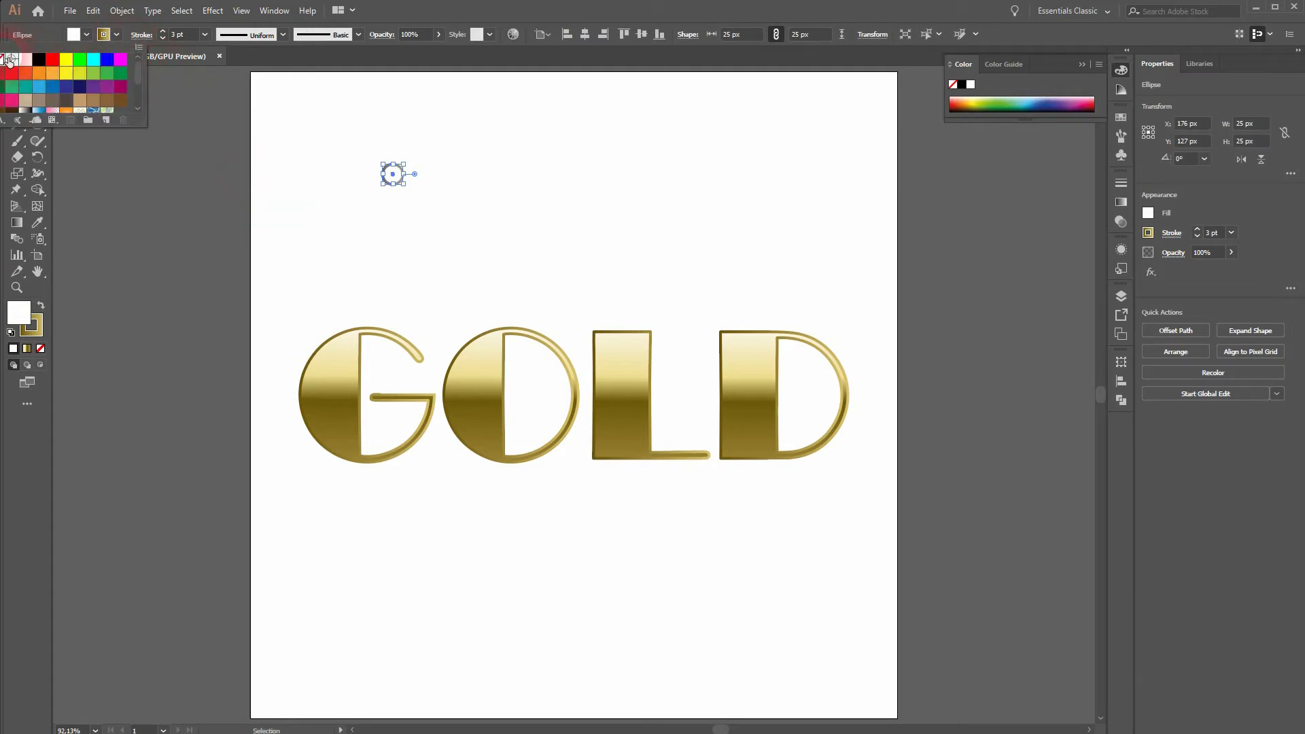
left_click(9, 60)
left_click(248, 198)
left_click(344, 202)
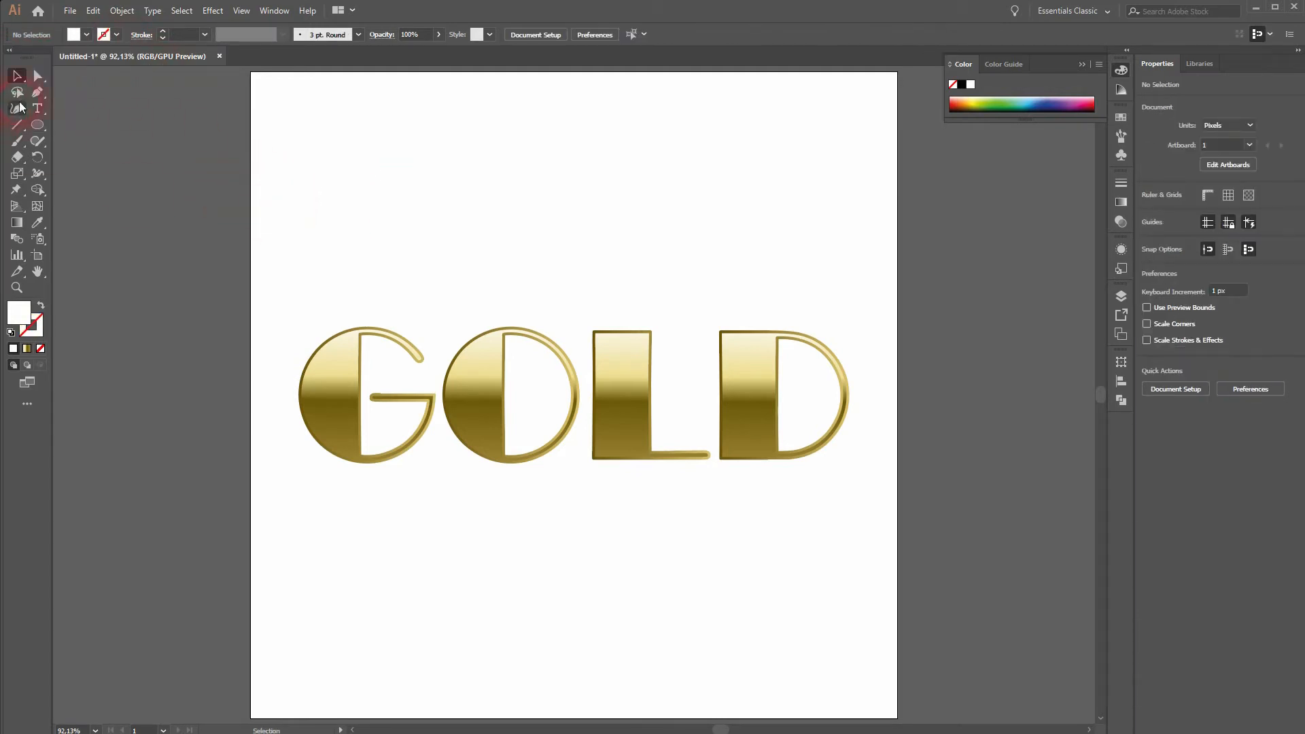
Draw a white, strokeless rectangle about 800 px wide and 687 px high across the artboard, covering the lettering
left_click_drag(38, 124, 47, 120)
left_click(96, 125)
left_click_drag(250, 102, 898, 657)
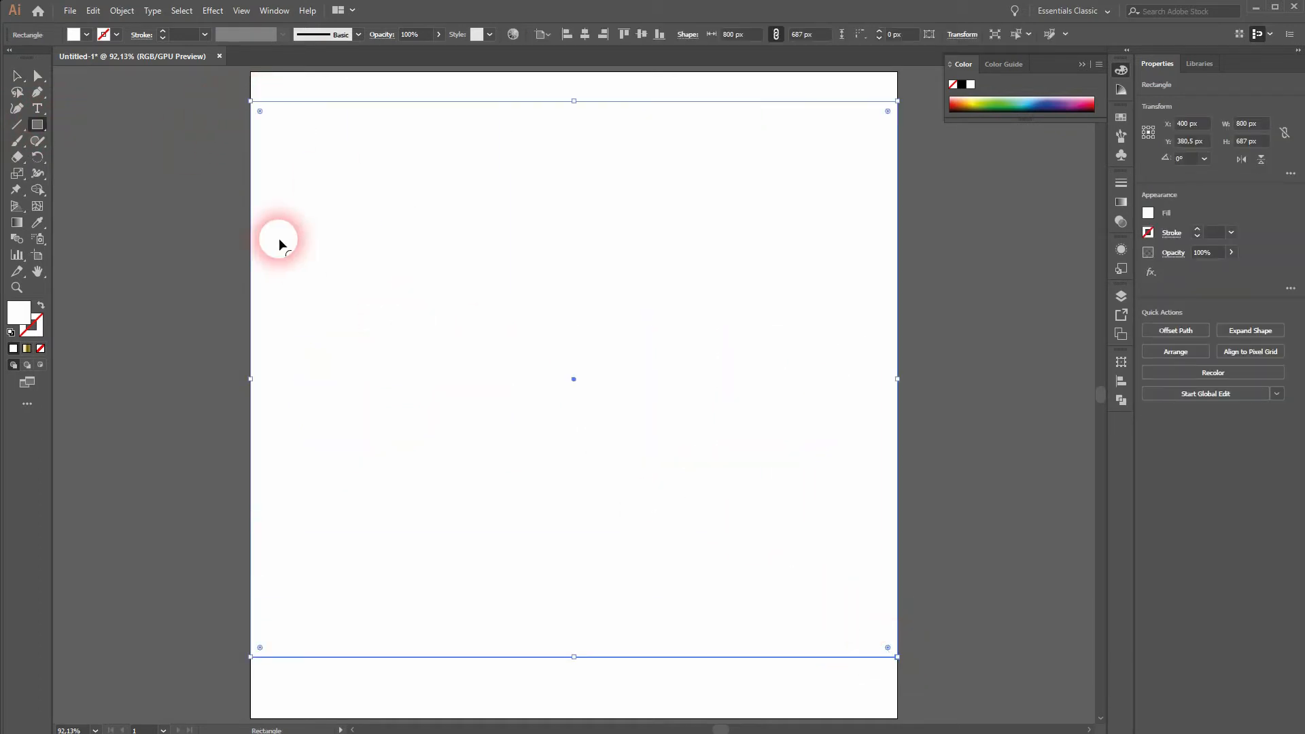
Send the large rectangle behind the lettering, fill it with black and deselect it
right_click(297, 155)
mouse_move(418, 377)
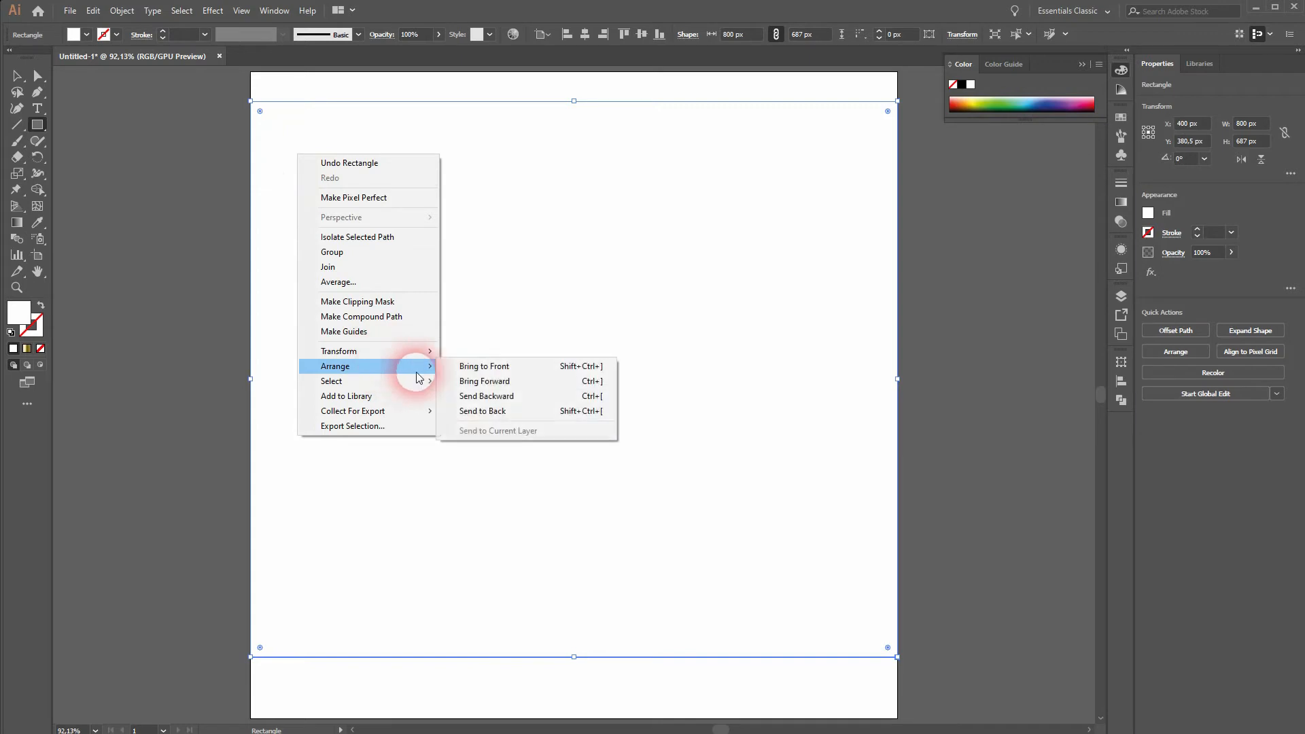
left_click(517, 411)
left_click(74, 34)
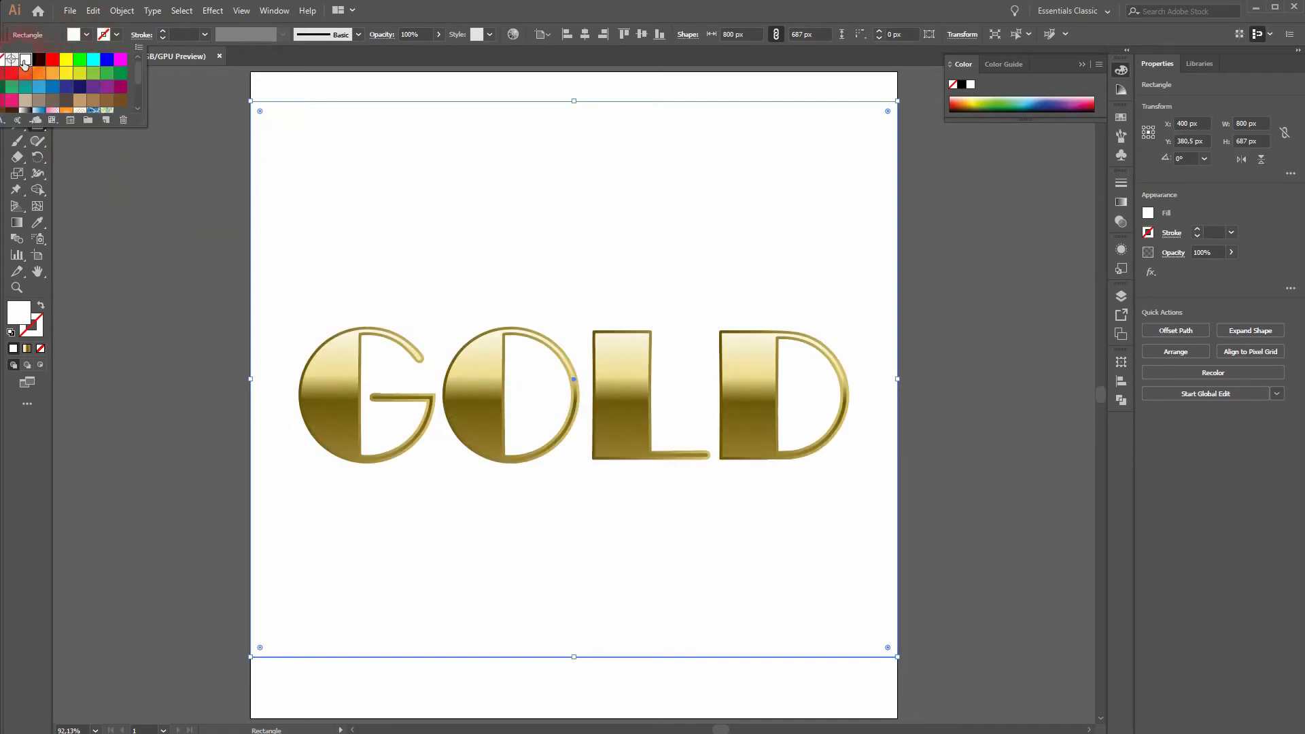
left_click(38, 59)
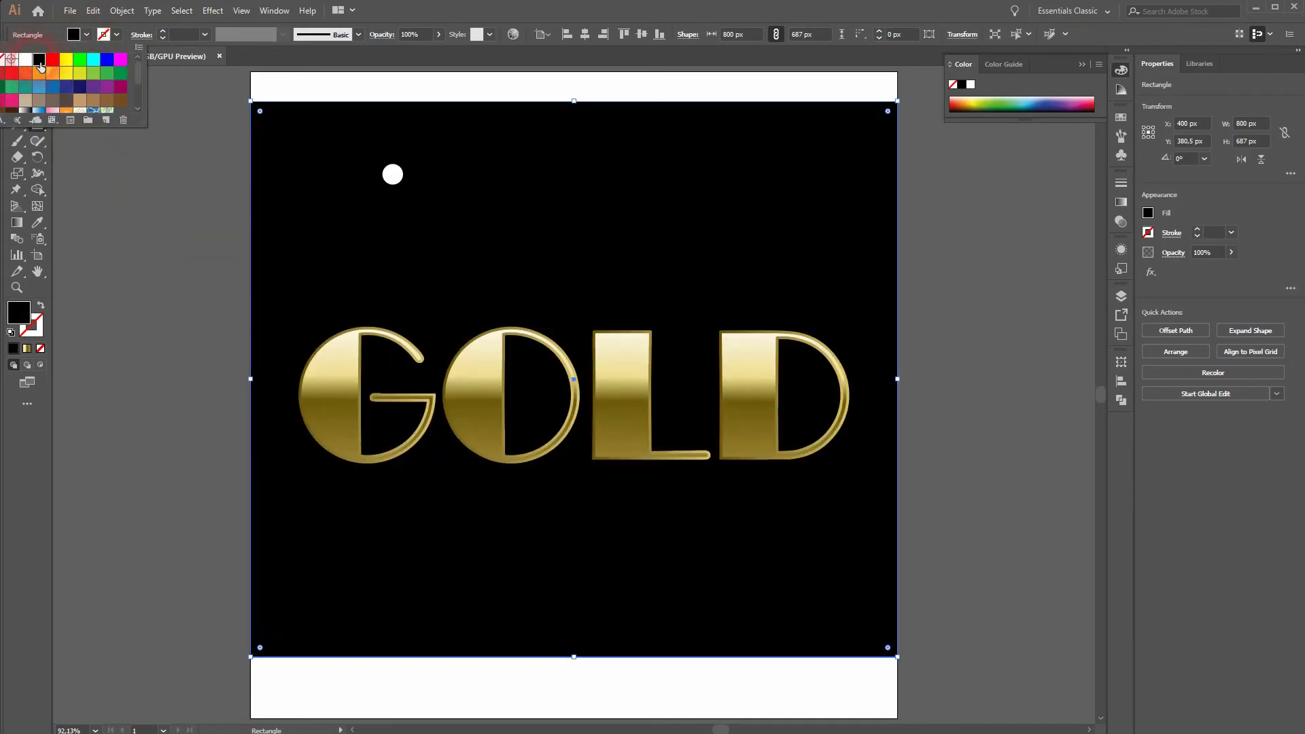
left_click(302, 90)
left_click(17, 76)
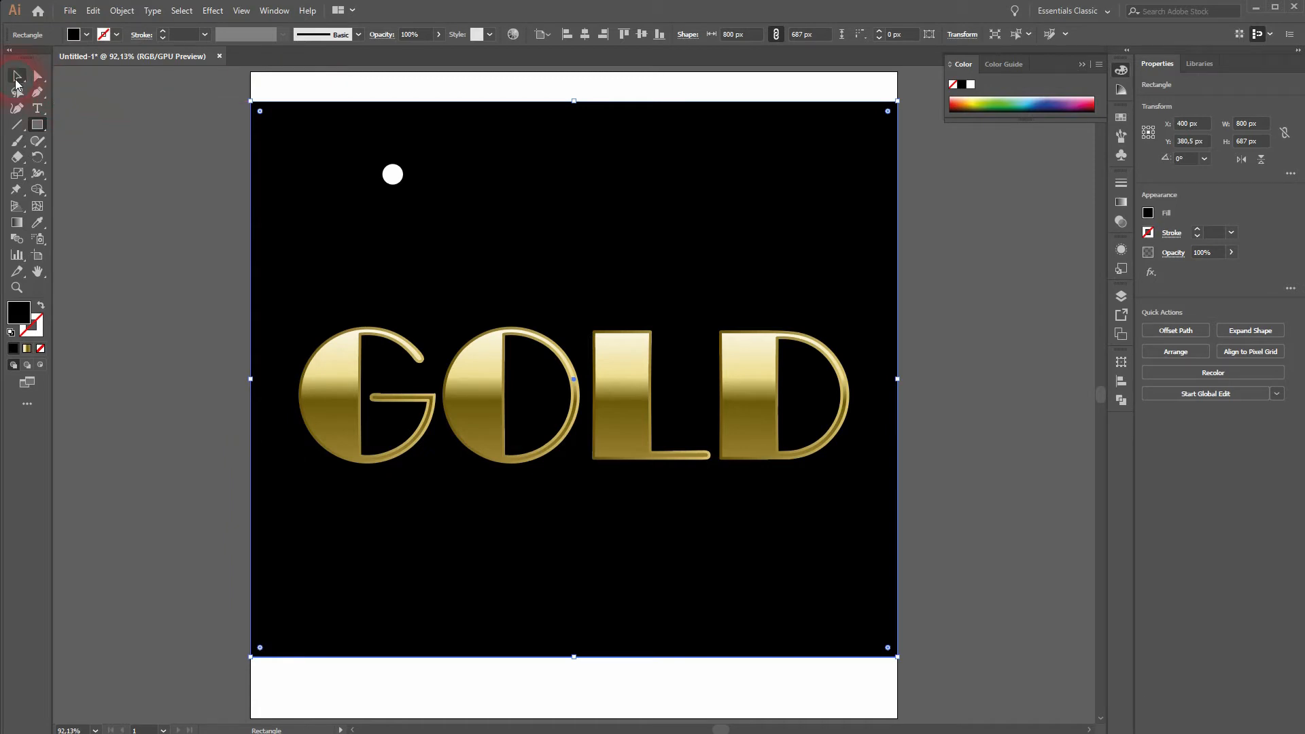
left_click(199, 246)
Apply a Gaussian Blur with a 7 px radius to the small white circle above the G
left_click(394, 175)
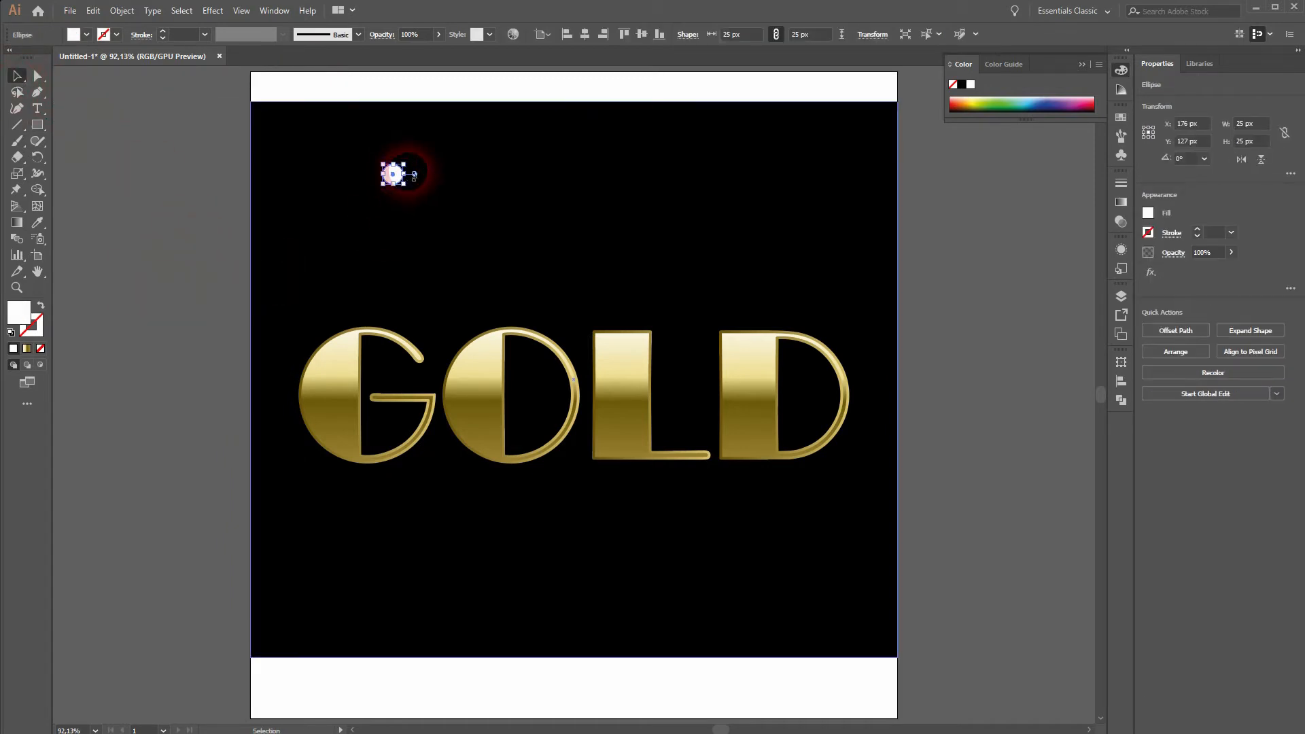
left_click(213, 11)
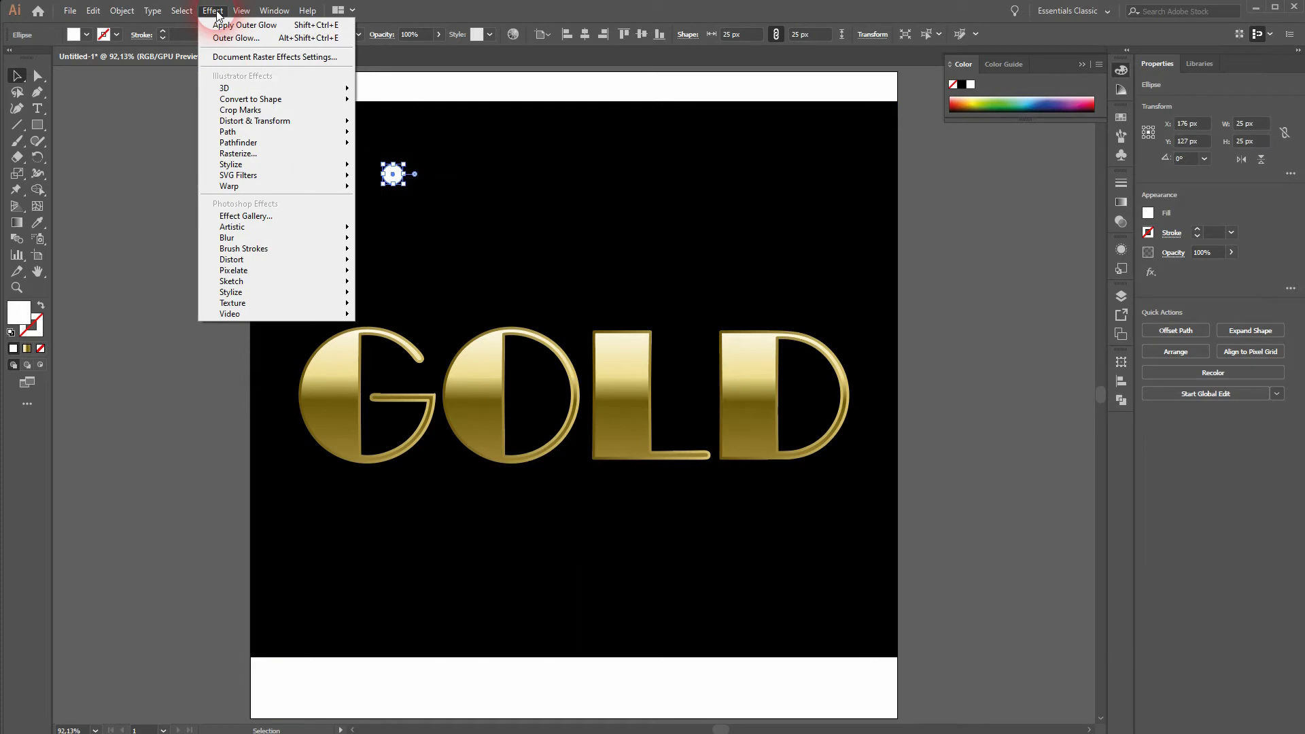
mouse_move(327, 239)
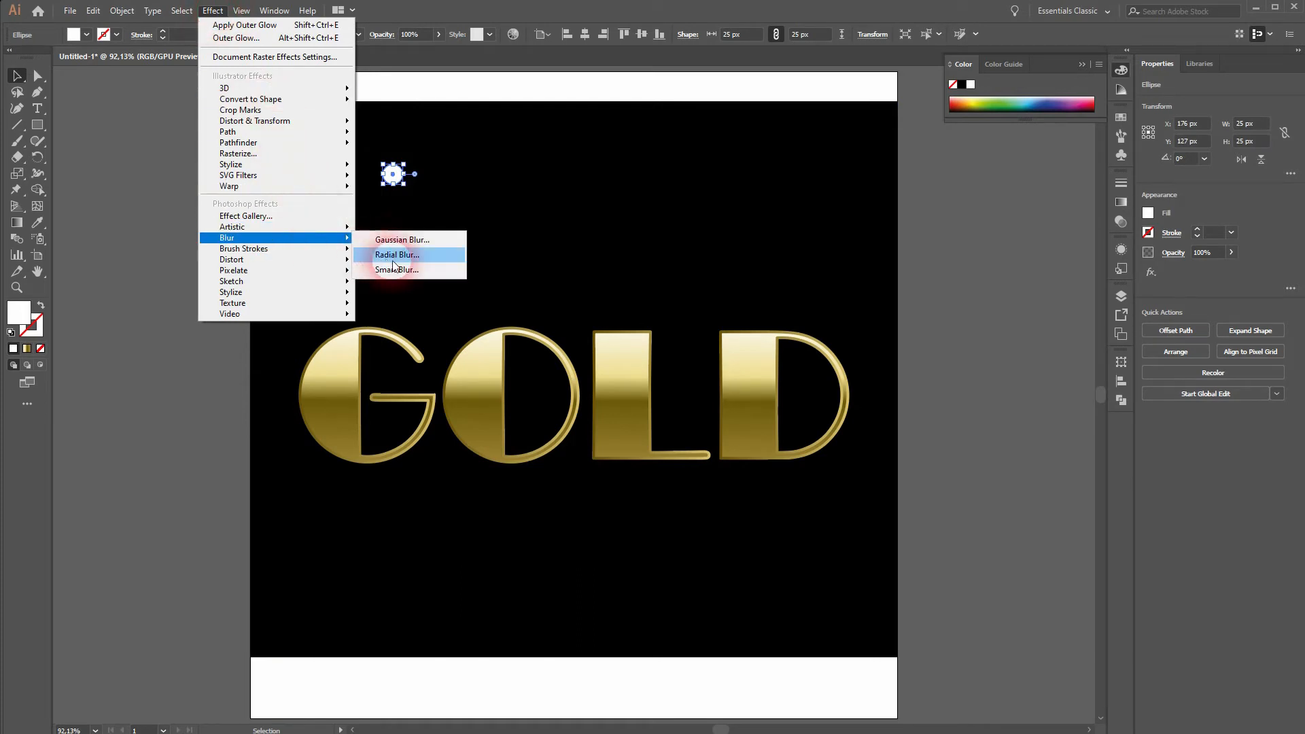
left_click(406, 241)
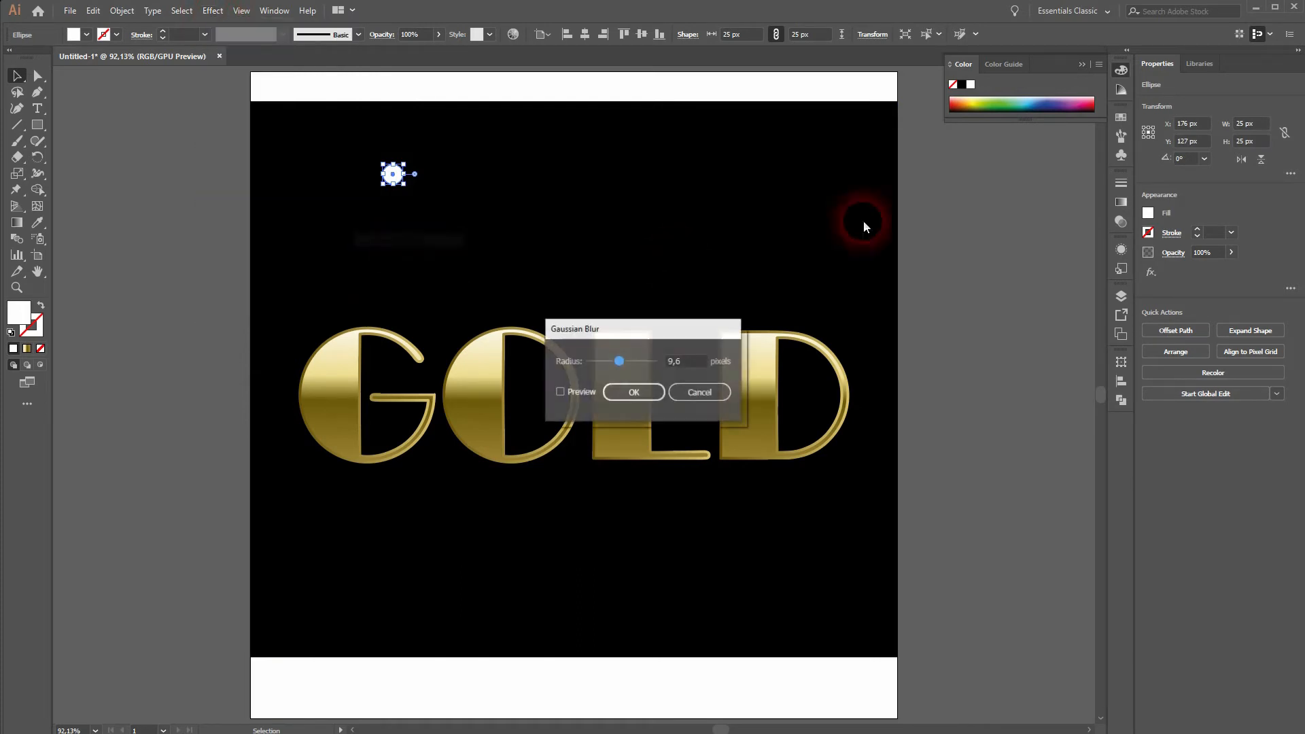
left_click(560, 392)
mouse_move(619, 362)
left_mouse_down()
mouse_move(587, 351)
mouse_move(625, 361)
mouse_move(605, 365)
left_mouse_up()
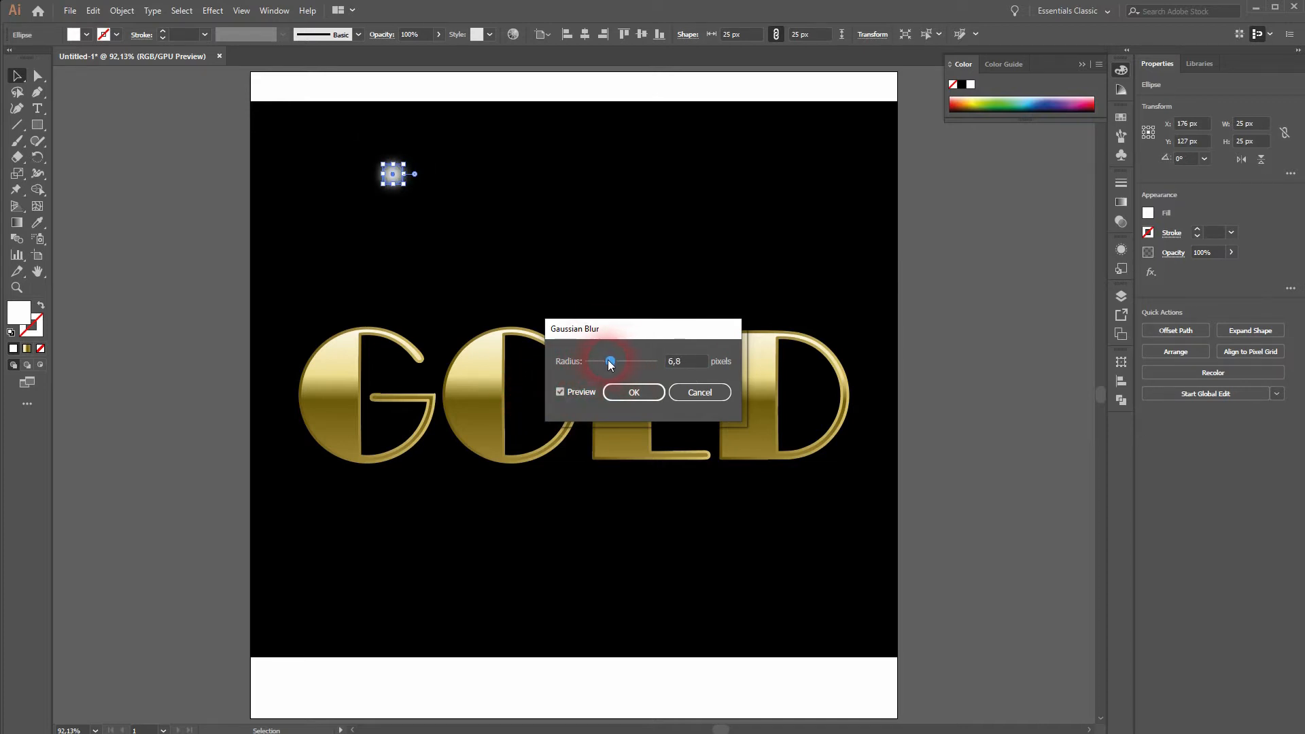
double_click(683, 361)
type("7")
left_click(644, 393)
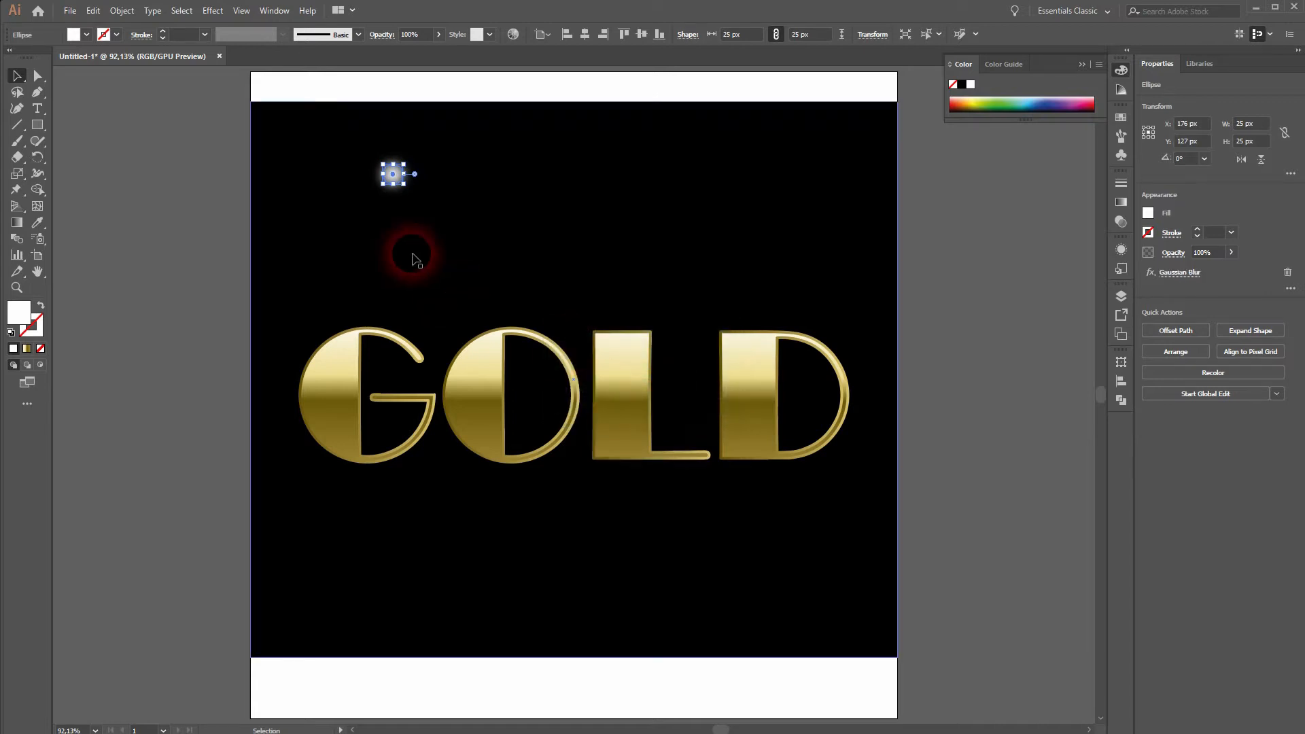
Move the blurred circle onto the top of the G and place copies on the tops of the O, L and D
left_click_drag(399, 182, 359, 333)
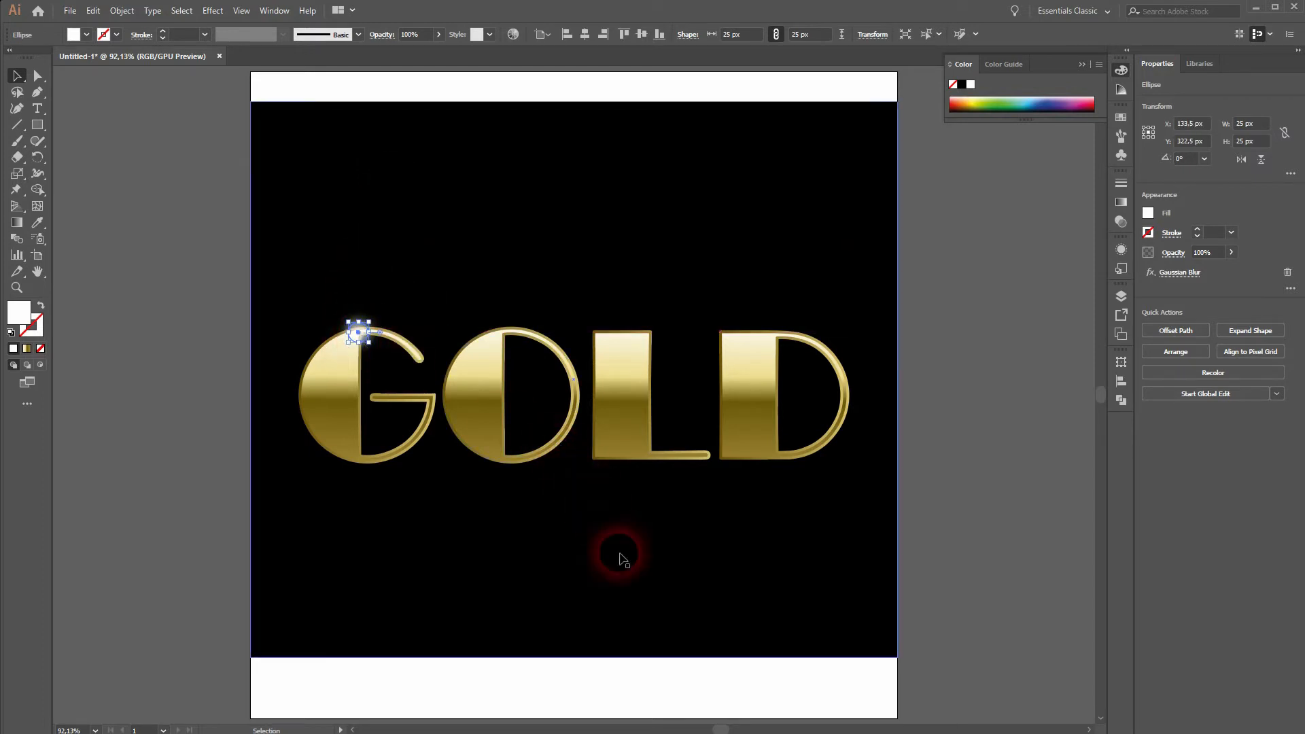
left_click(638, 691)
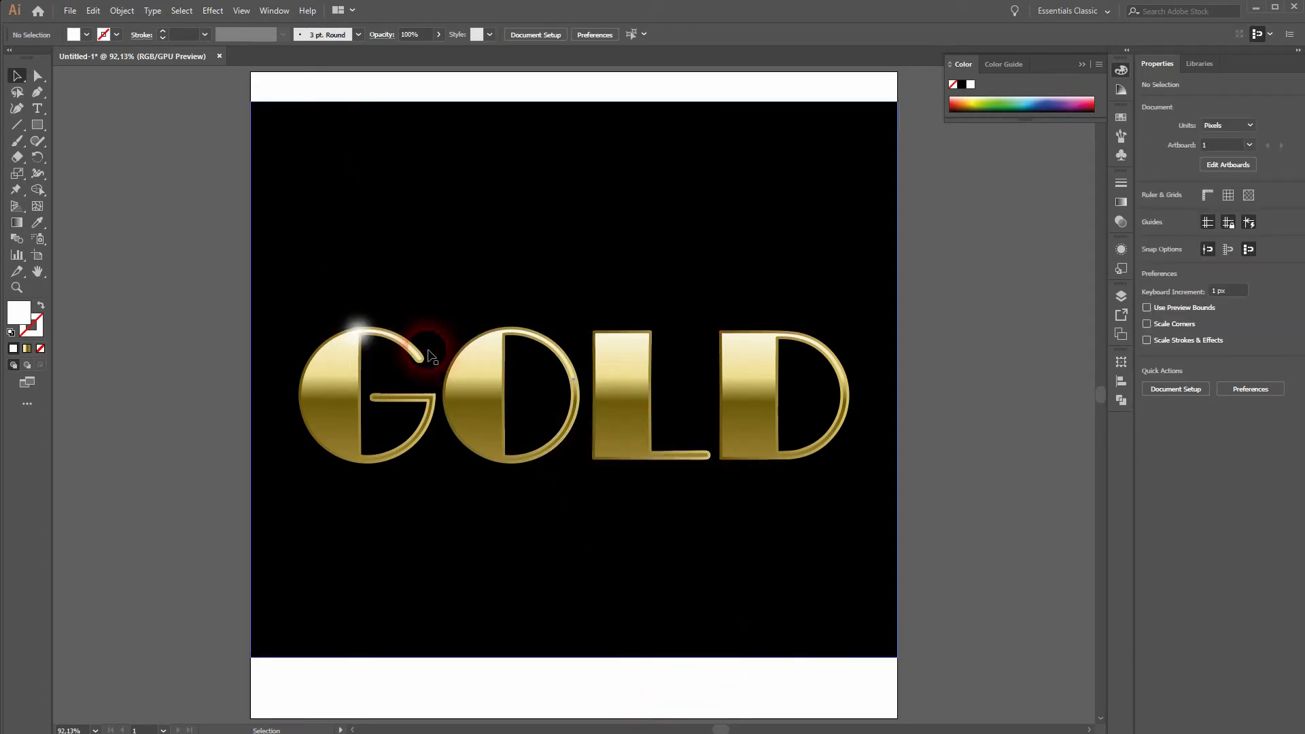
left_click_drag(358, 333, 821, 344)
left_click(905, 393)
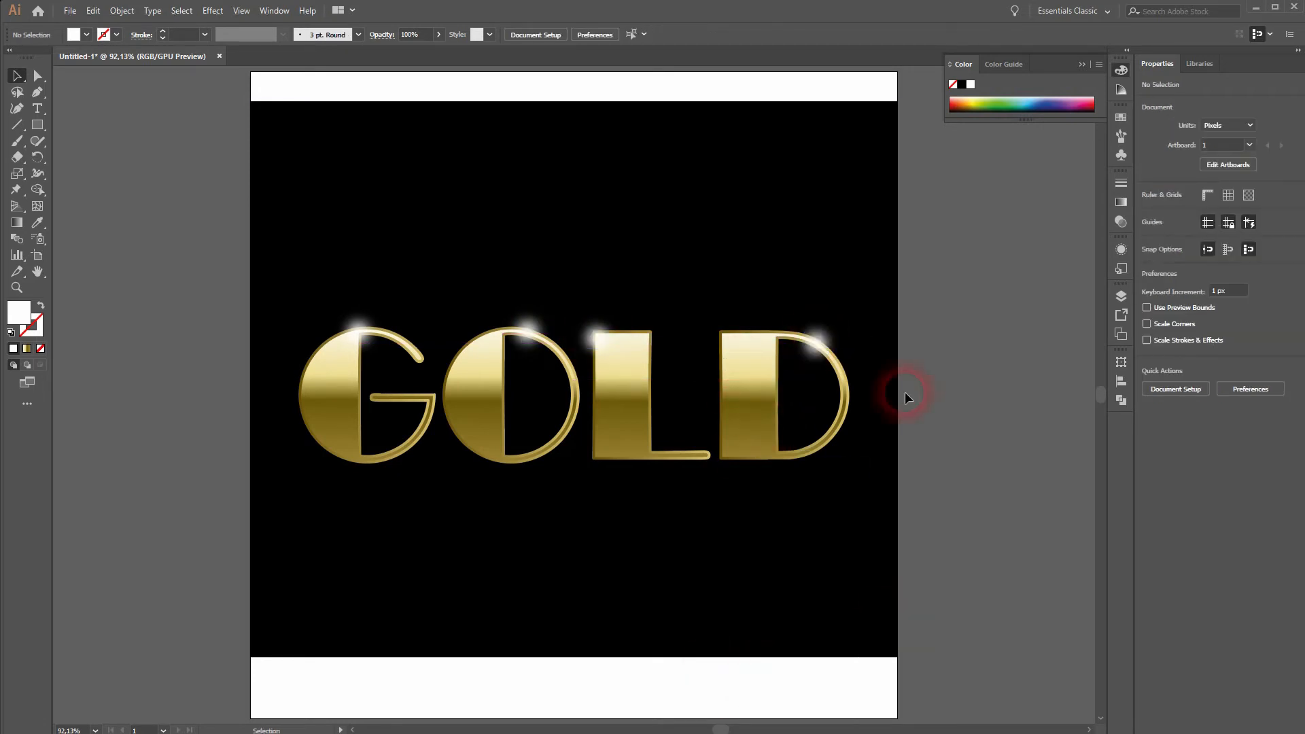
Reposition the blurred highlights towards the upper-left areas of the G, O and D, with two overlapping at the D's corner
left_click_drag(528, 333, 488, 336)
left_click_drag(820, 342, 740, 348)
left_click(863, 693)
left_click_drag(359, 332, 351, 342)
left_click(435, 690)
left_click_drag(491, 336, 481, 343)
left_click(860, 687)
left_click(860, 687)
mouse_move(740, 348)
left_mouse_down()
mouse_move(726, 349)
mouse_move(736, 328)
left_mouse_up()
left_click(835, 680)
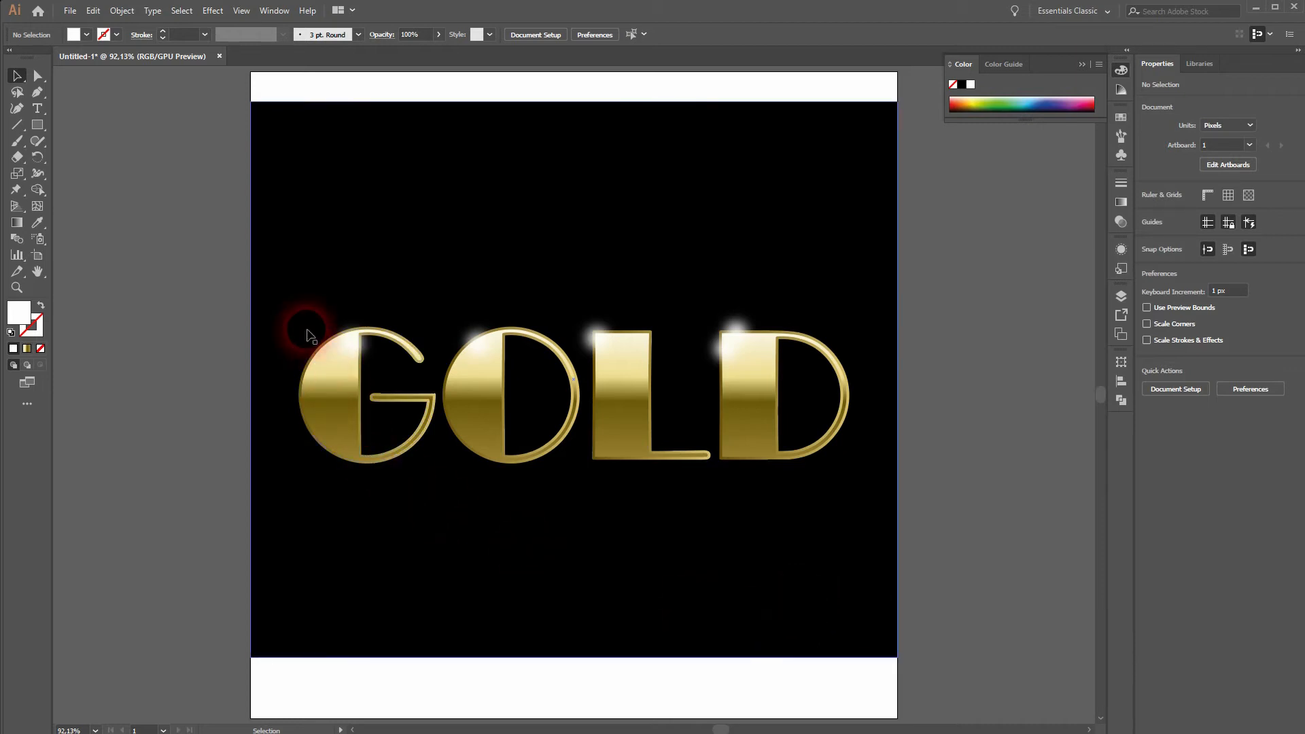
Start an Outer Glow effect on the GOLD lettering and set its blending mode to Normal
left_click(322, 379)
left_click(213, 12)
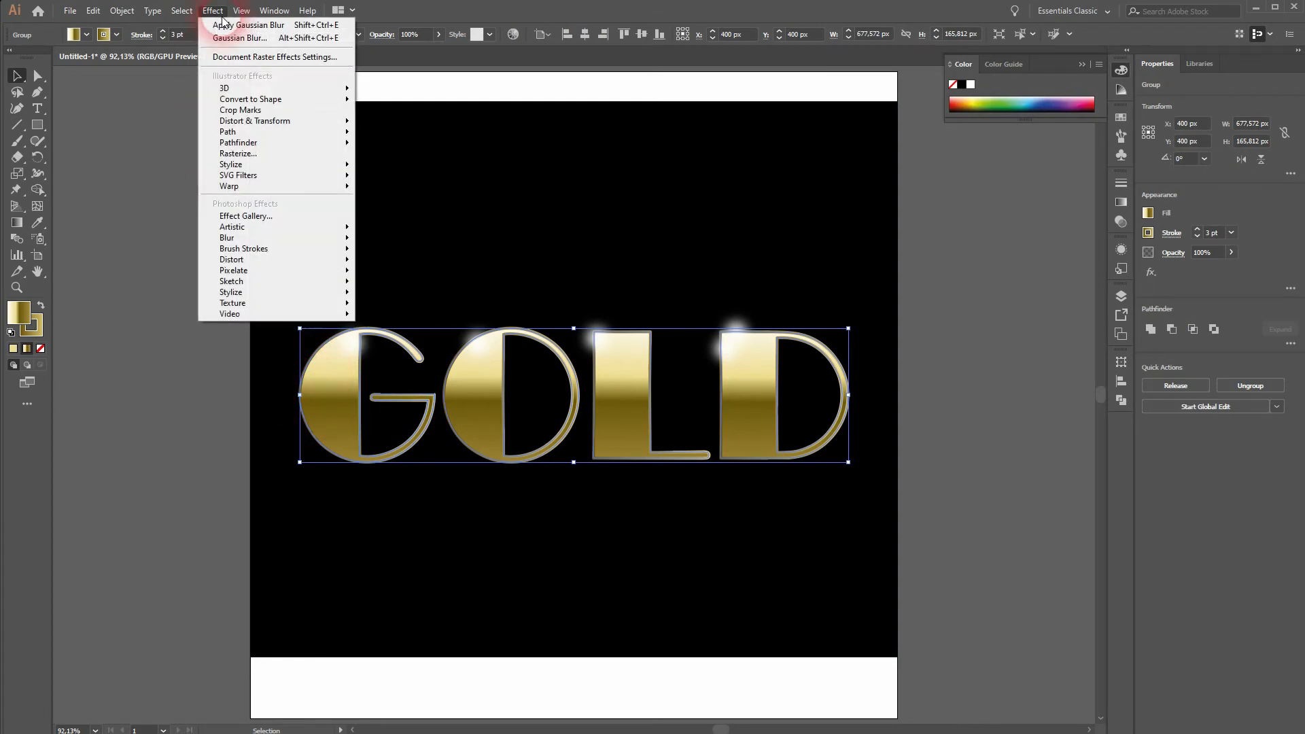
left_click(306, 294)
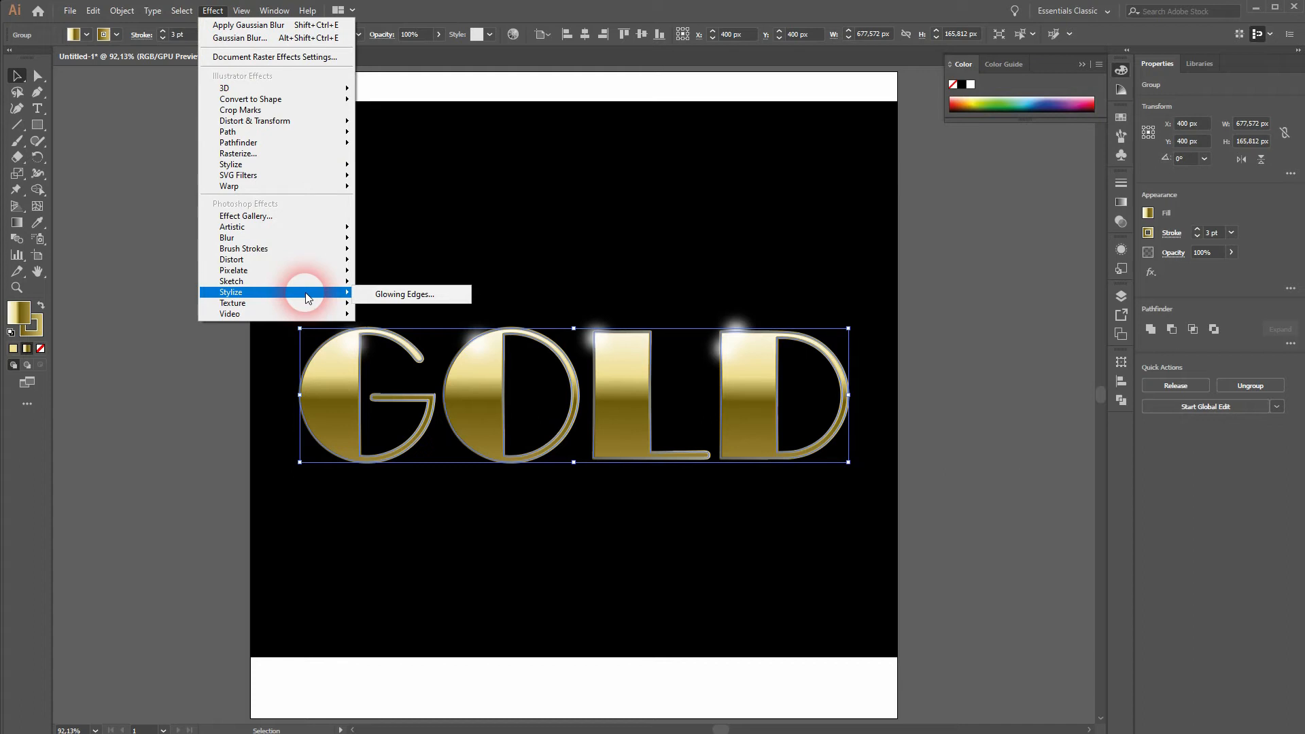
left_click(302, 165)
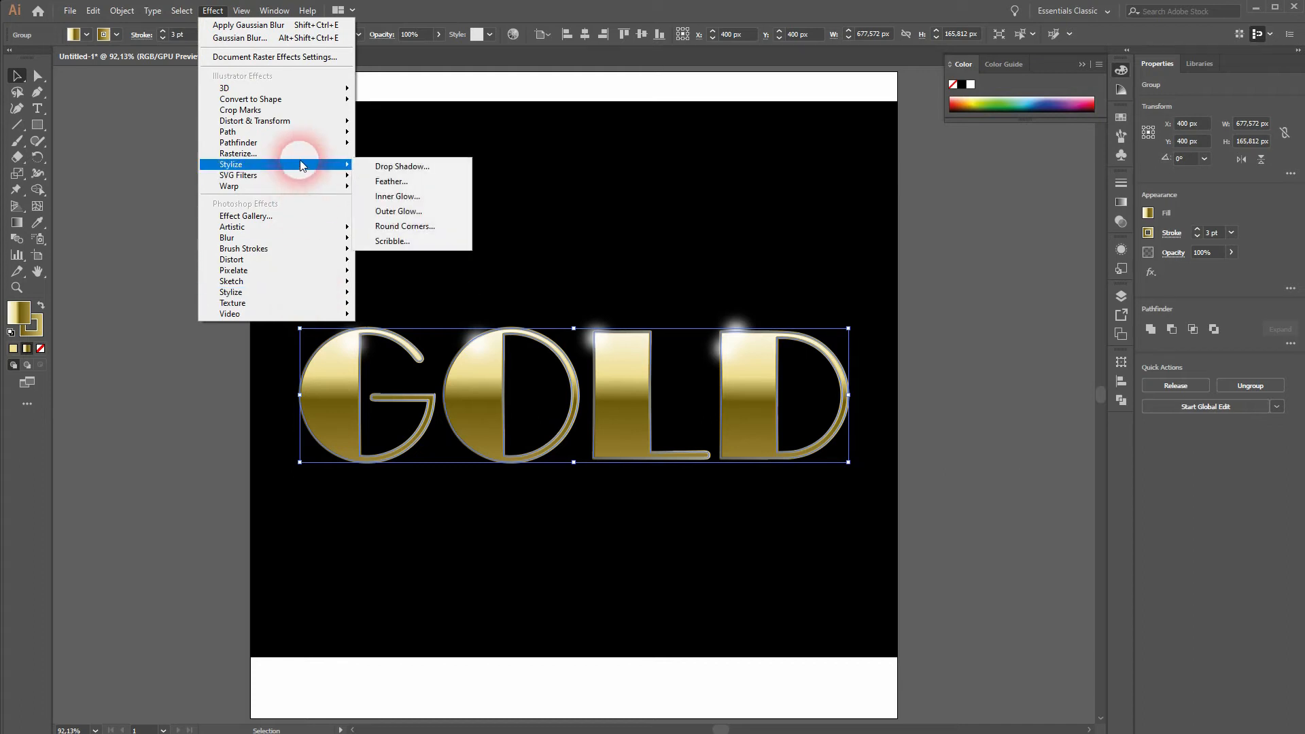
left_click(403, 210)
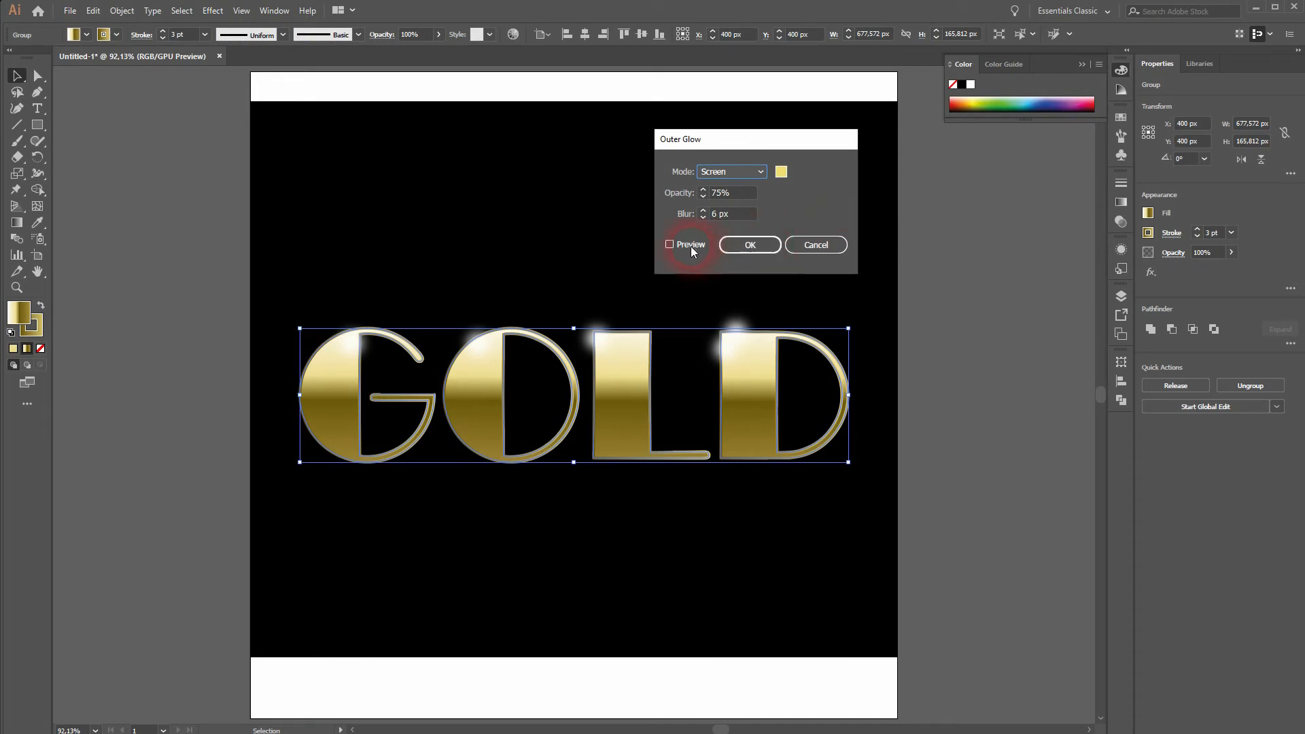
left_click(751, 170)
left_click(748, 182)
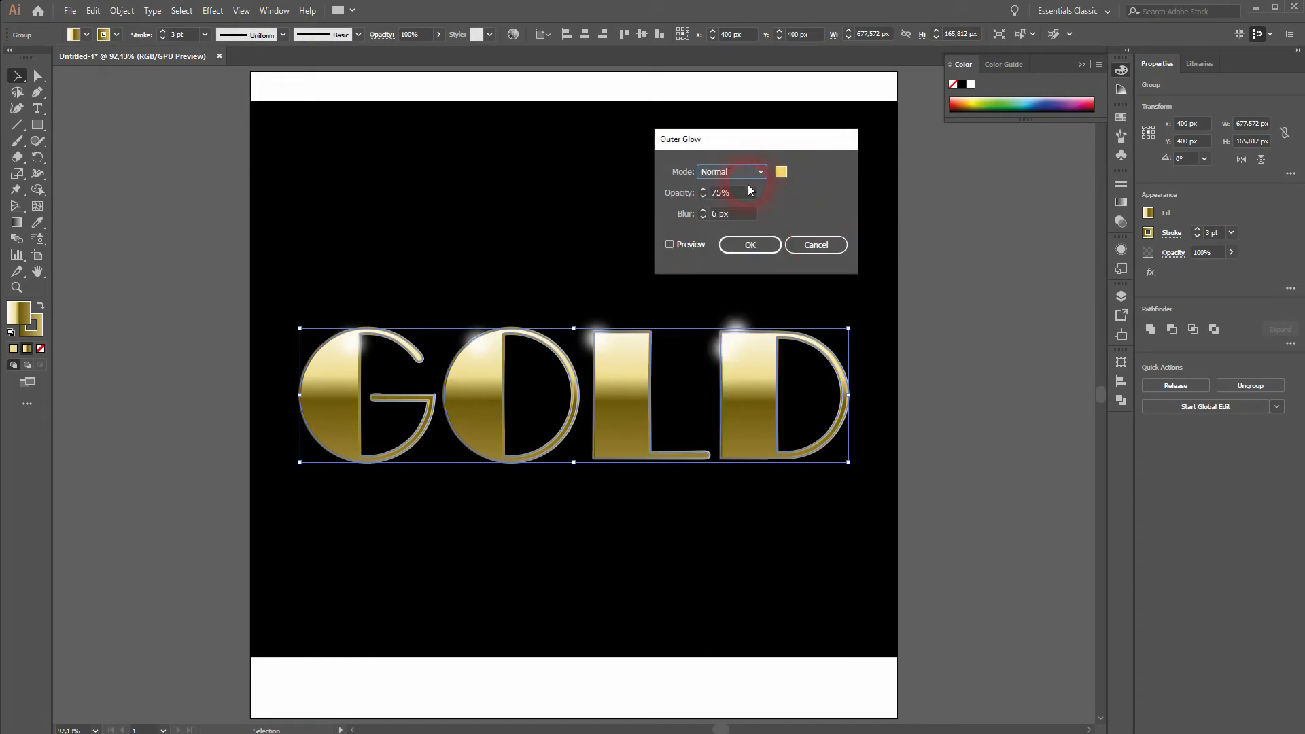
Set the outer glow's colour to the gold tone EDD56E
left_click(781, 171)
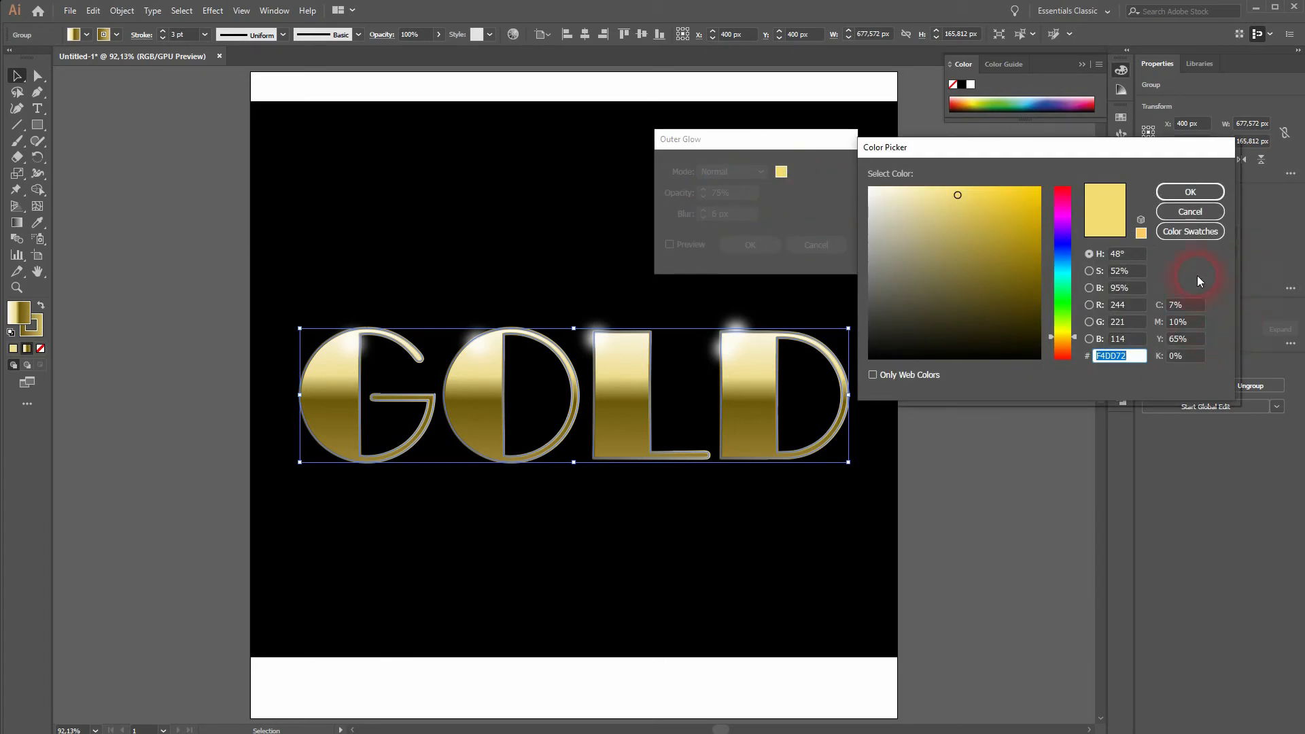
left_click(490, 733)
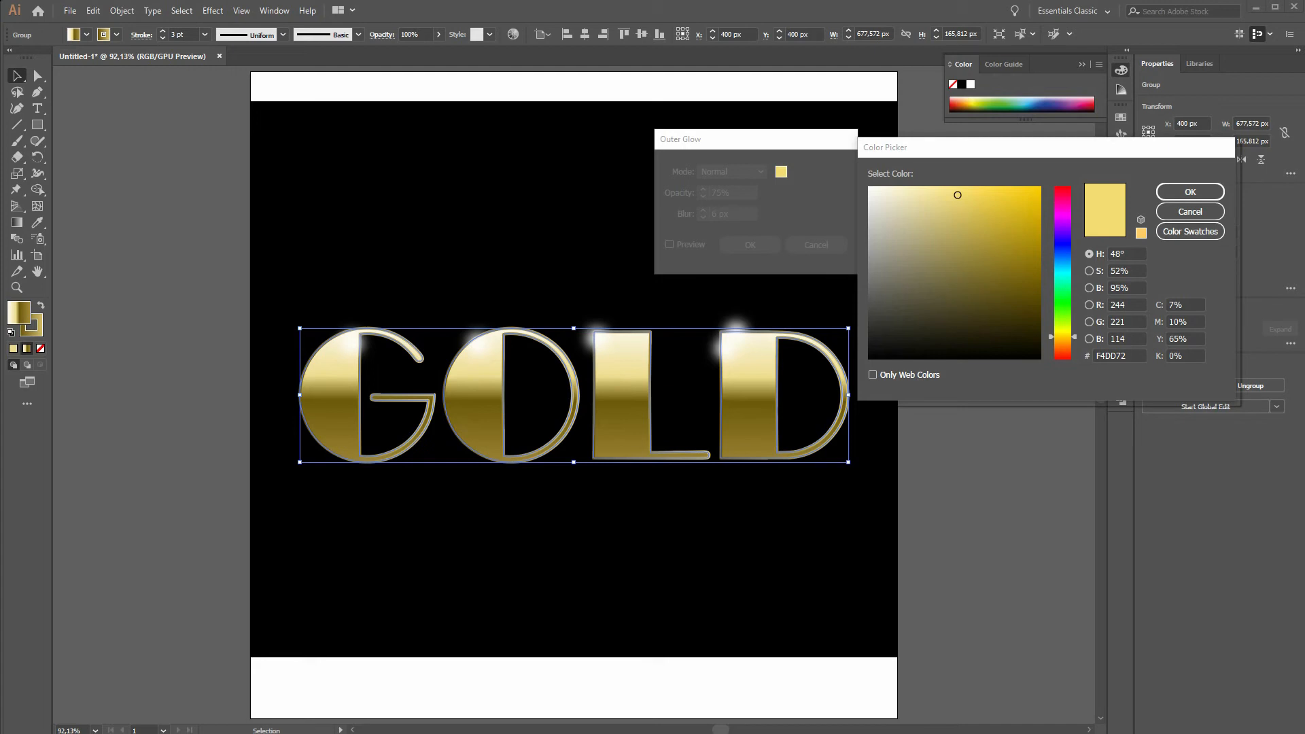
left_click(1195, 307)
left_click(1178, 308)
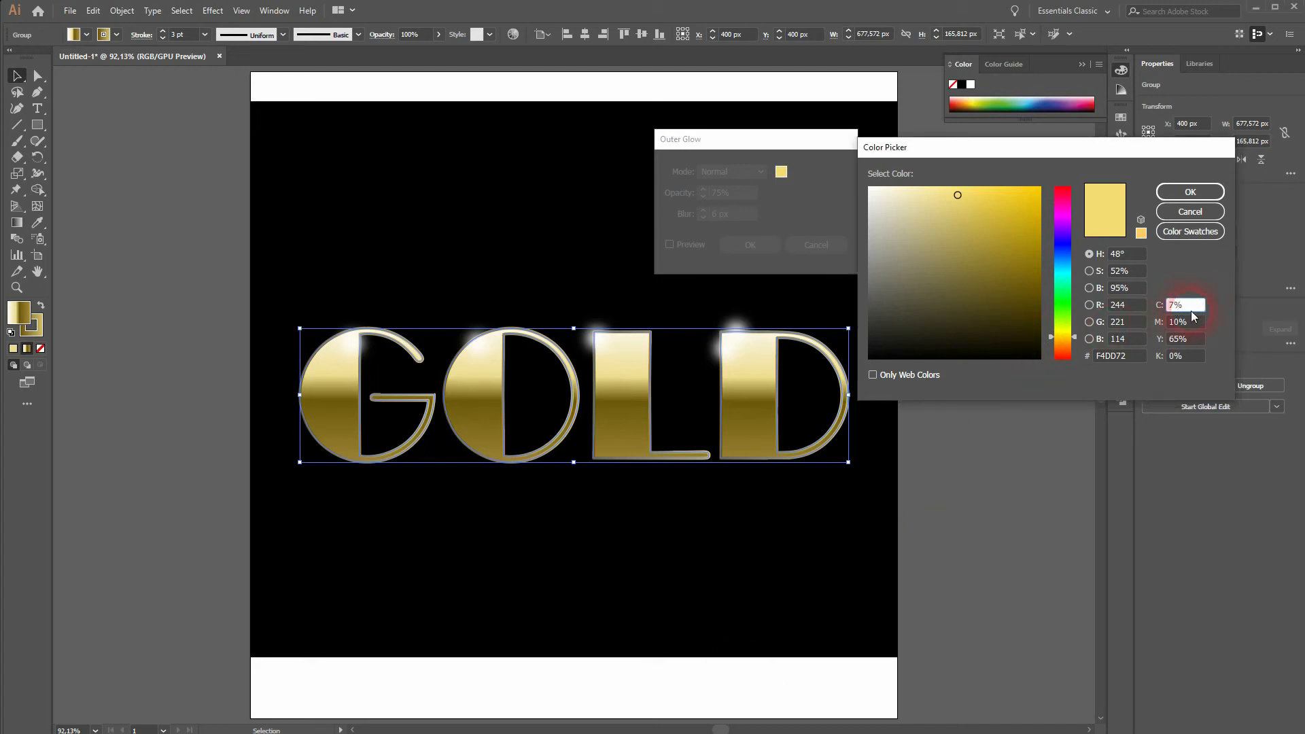
left_click(1177, 307)
key("BackSpace")
type("10")
left_click(1180, 345)
left_click(1181, 345)
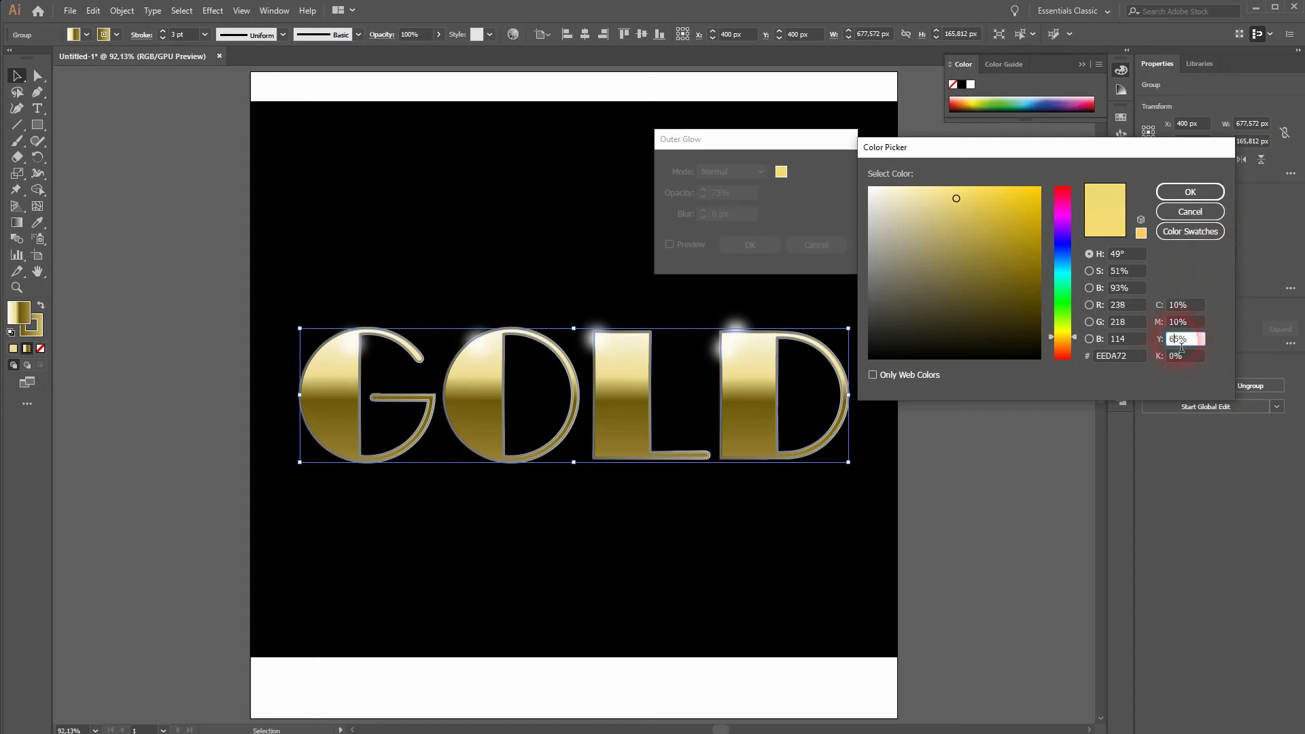
key("Delete")
type("0")
left_click(1195, 360)
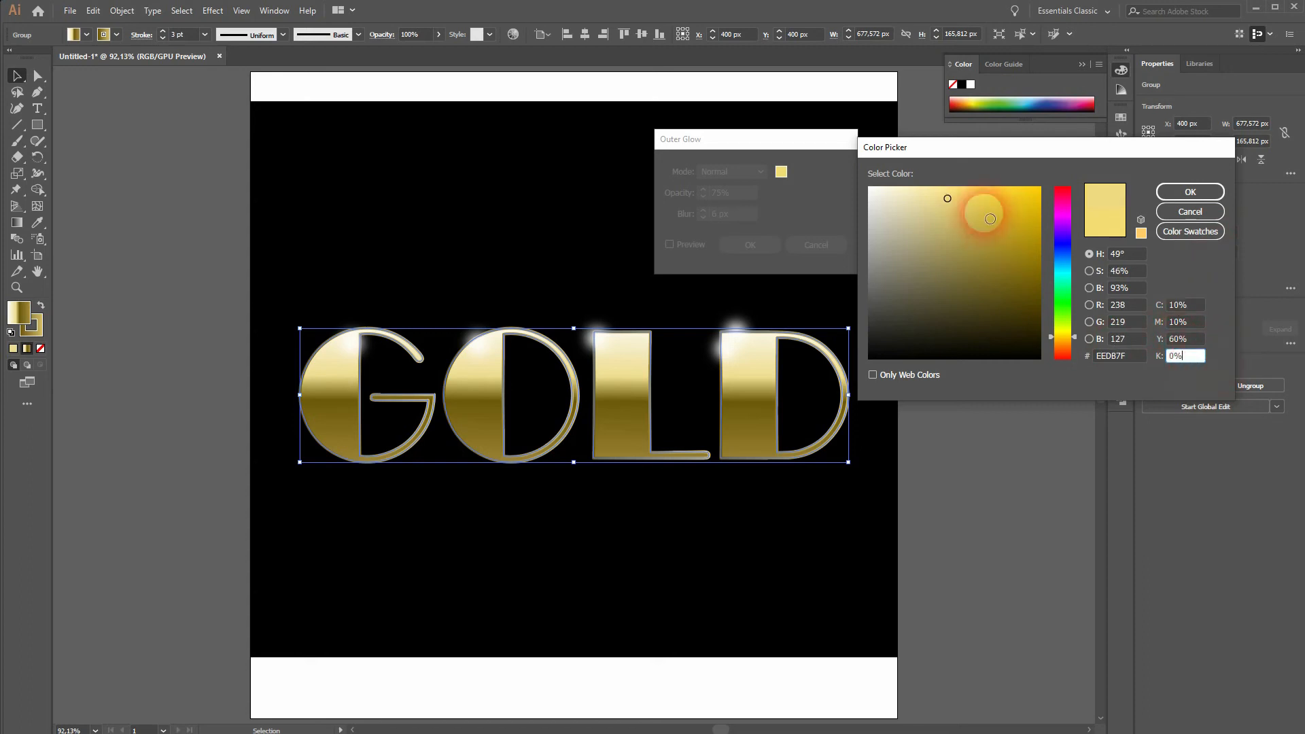
left_click_drag(949, 203, 963, 200)
left_click(1190, 192)
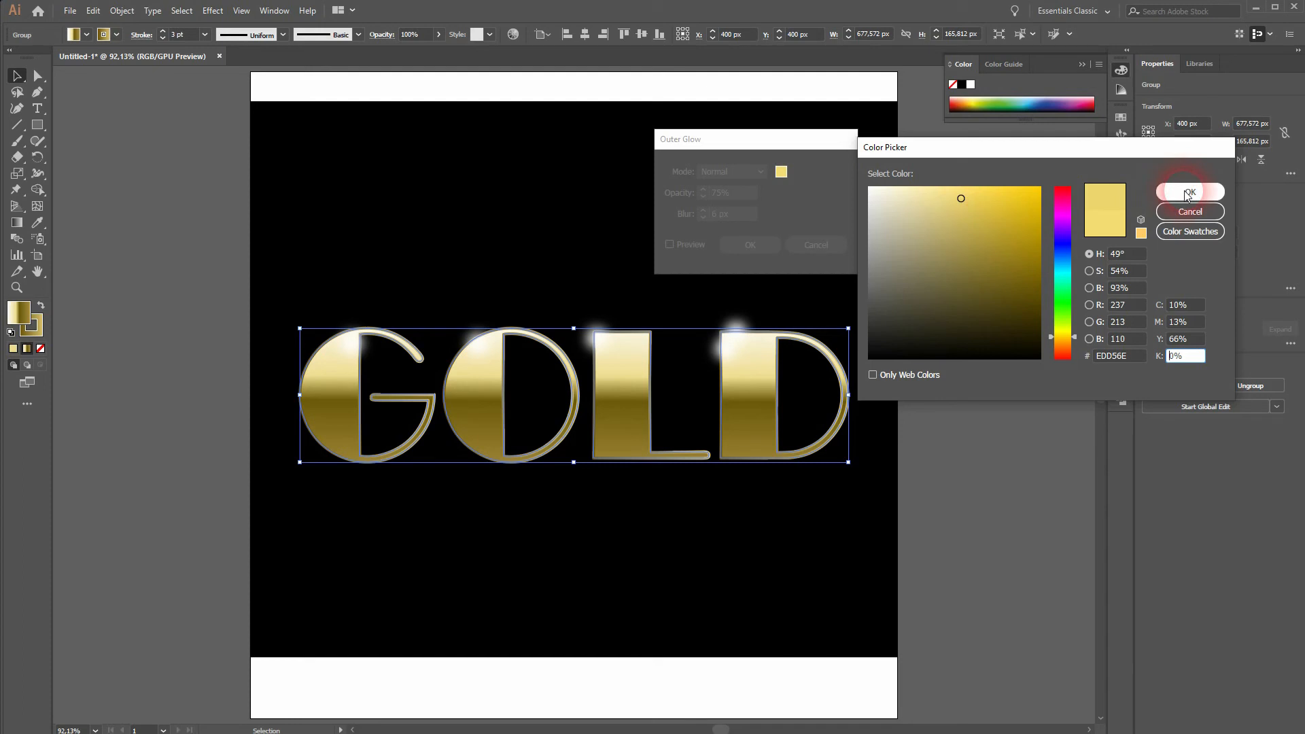
Preview the outer glow on the lettering and try a blur of 8 px
left_click(753, 248)
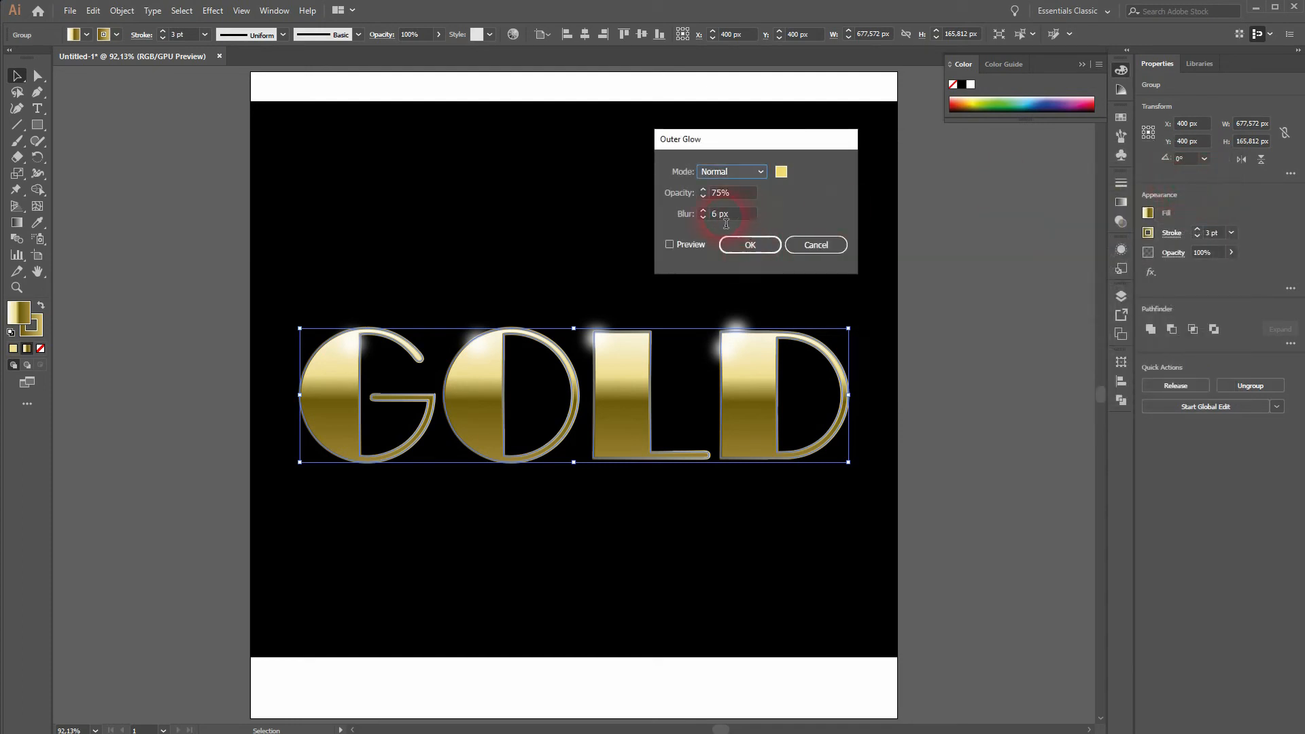
left_click(670, 244)
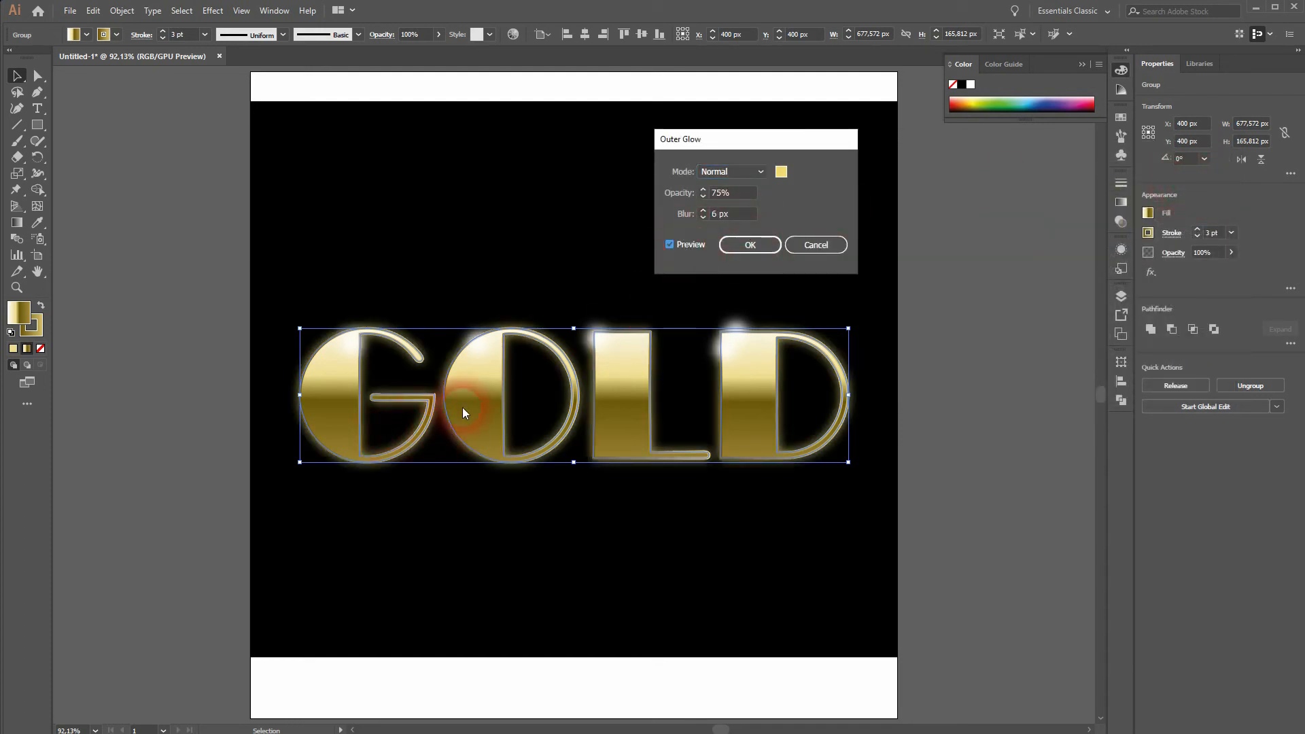
left_click(705, 217)
left_click(705, 217)
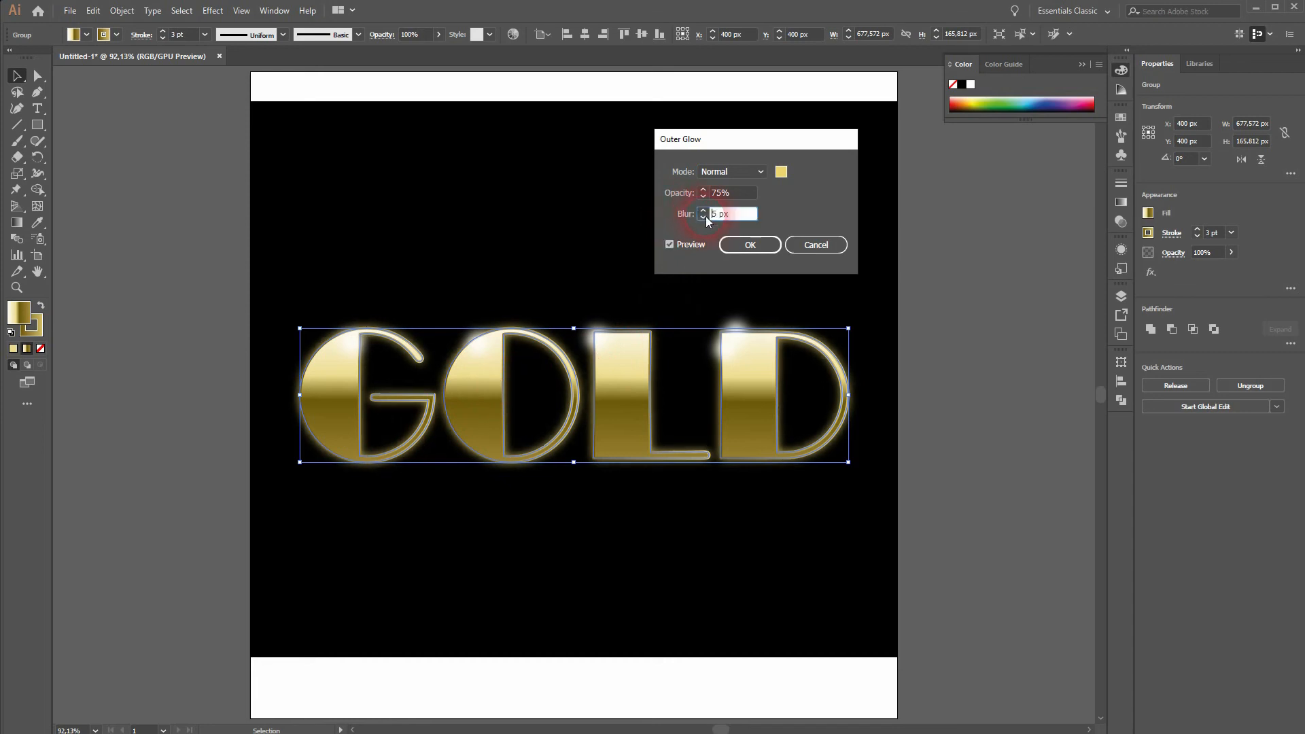
left_click(705, 217)
left_click(706, 217)
left_click(704, 211)
left_click(704, 211)
left_click(704, 210)
left_click(704, 211)
left_click(704, 210)
left_click(704, 211)
Try the Screen and Multiply blending modes for the outer glow and restore Normal
left_click(751, 172)
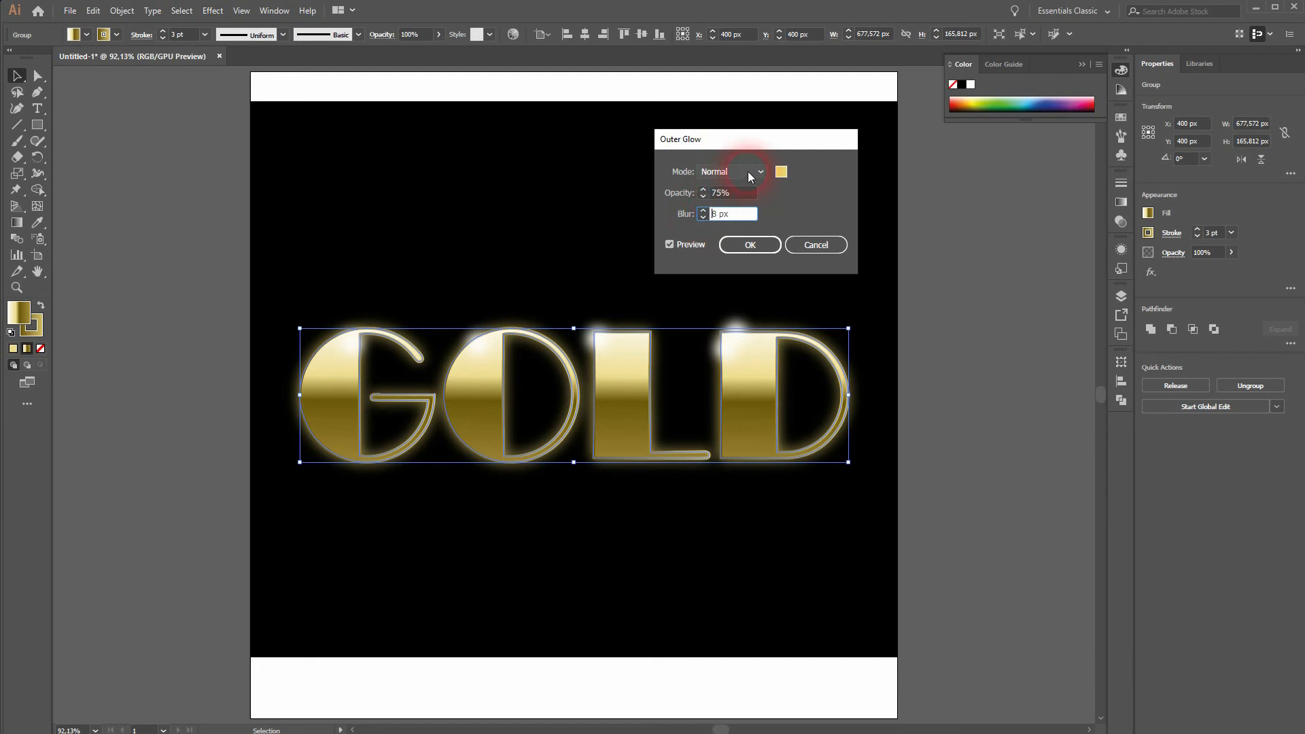
left_click(732, 215)
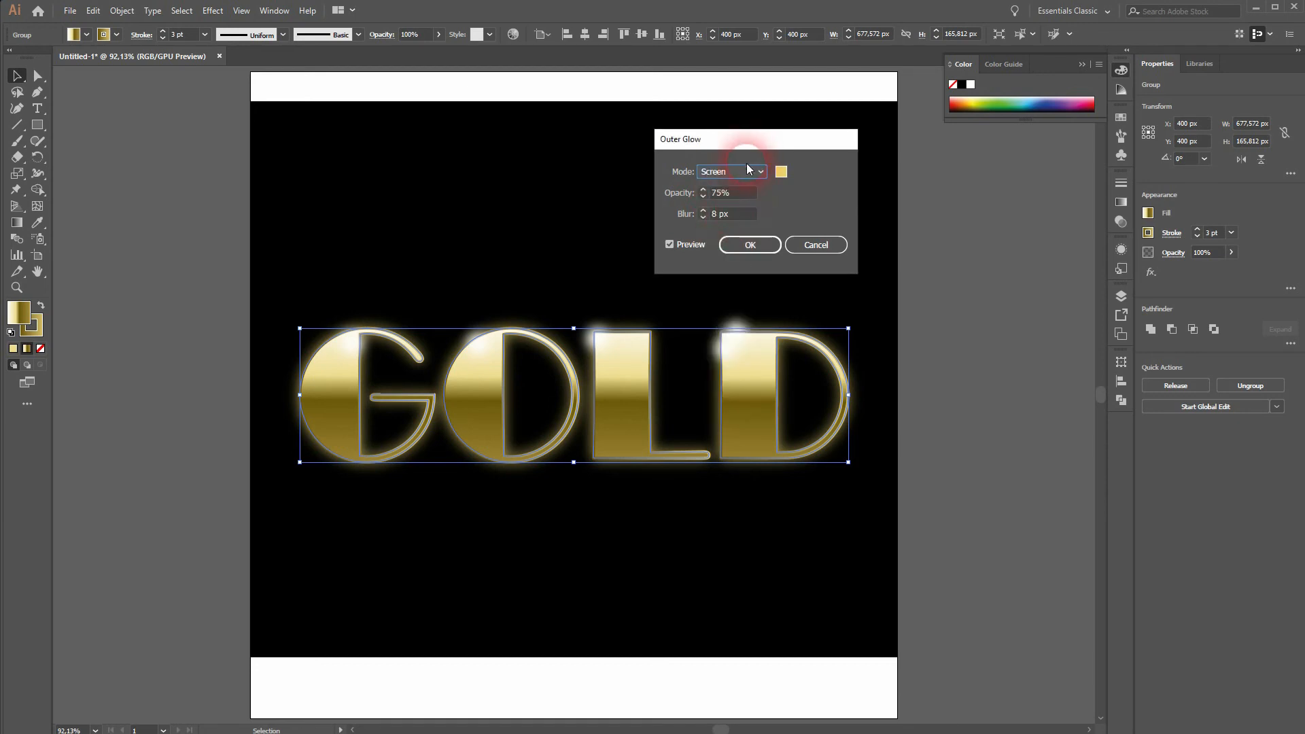
left_click(747, 172)
left_click(743, 199)
left_click(751, 170)
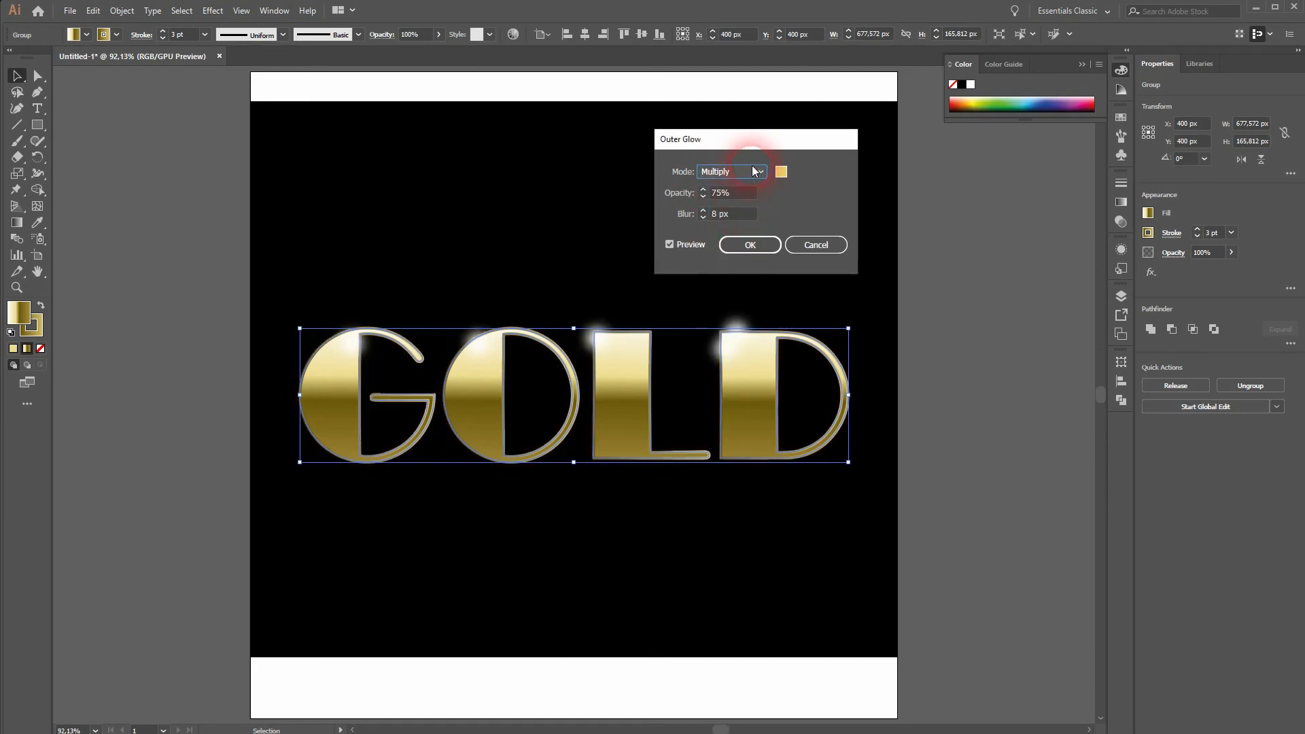
left_click(749, 178)
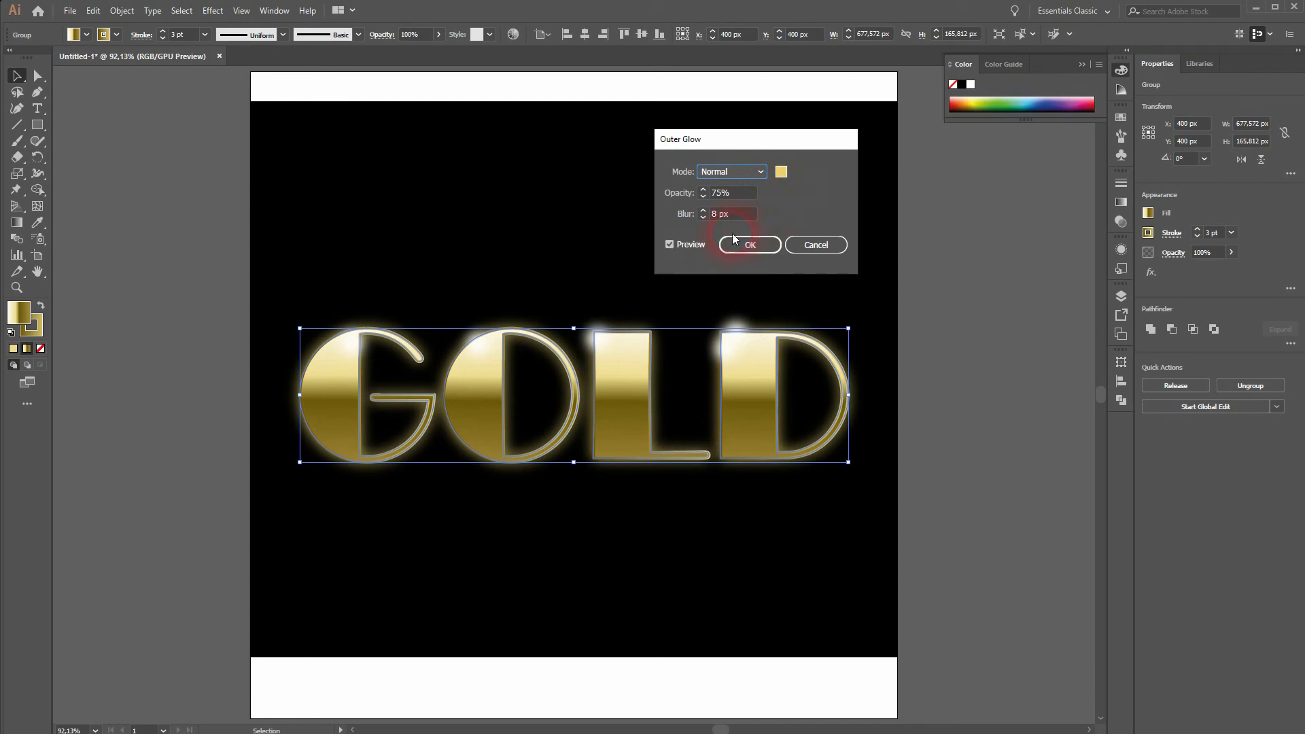
Set the outer glow's blur to 5 px, apply the effect and deselect the lettering
left_click(704, 218)
left_click(703, 218)
left_click(704, 218)
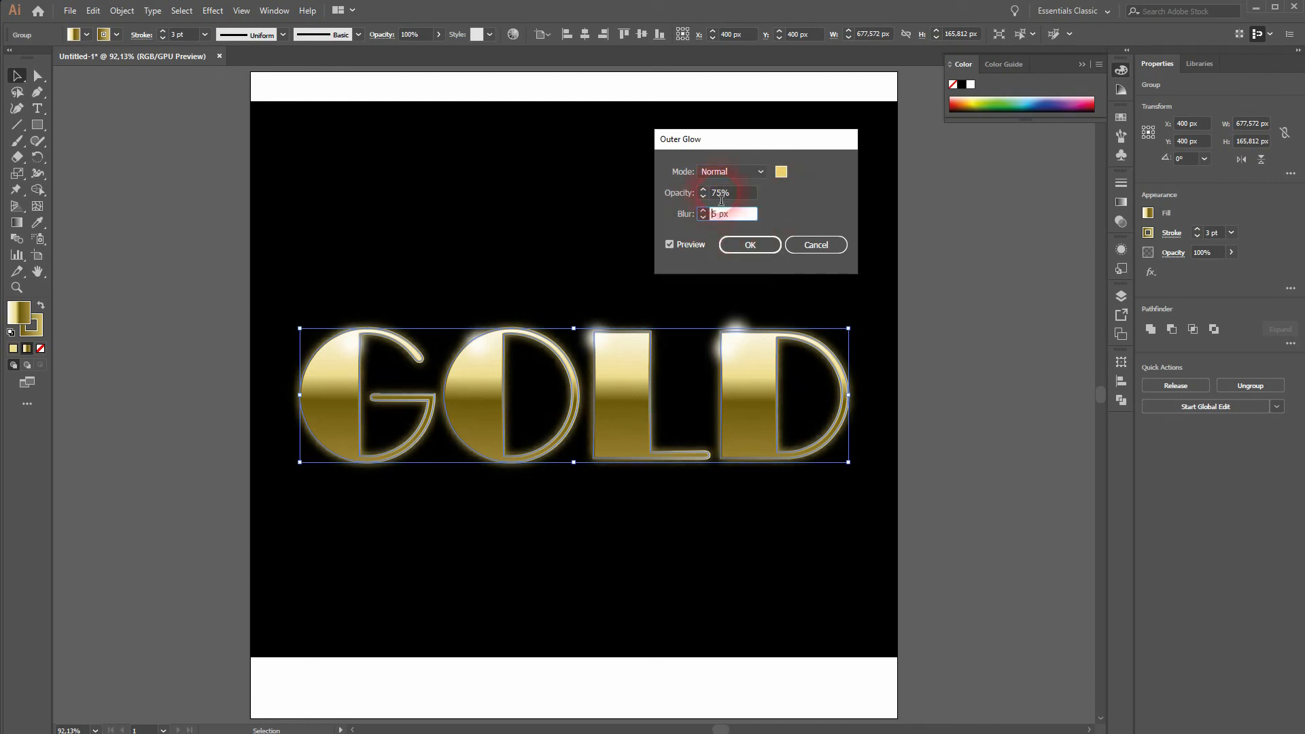
left_click(752, 246)
left_click(993, 462)
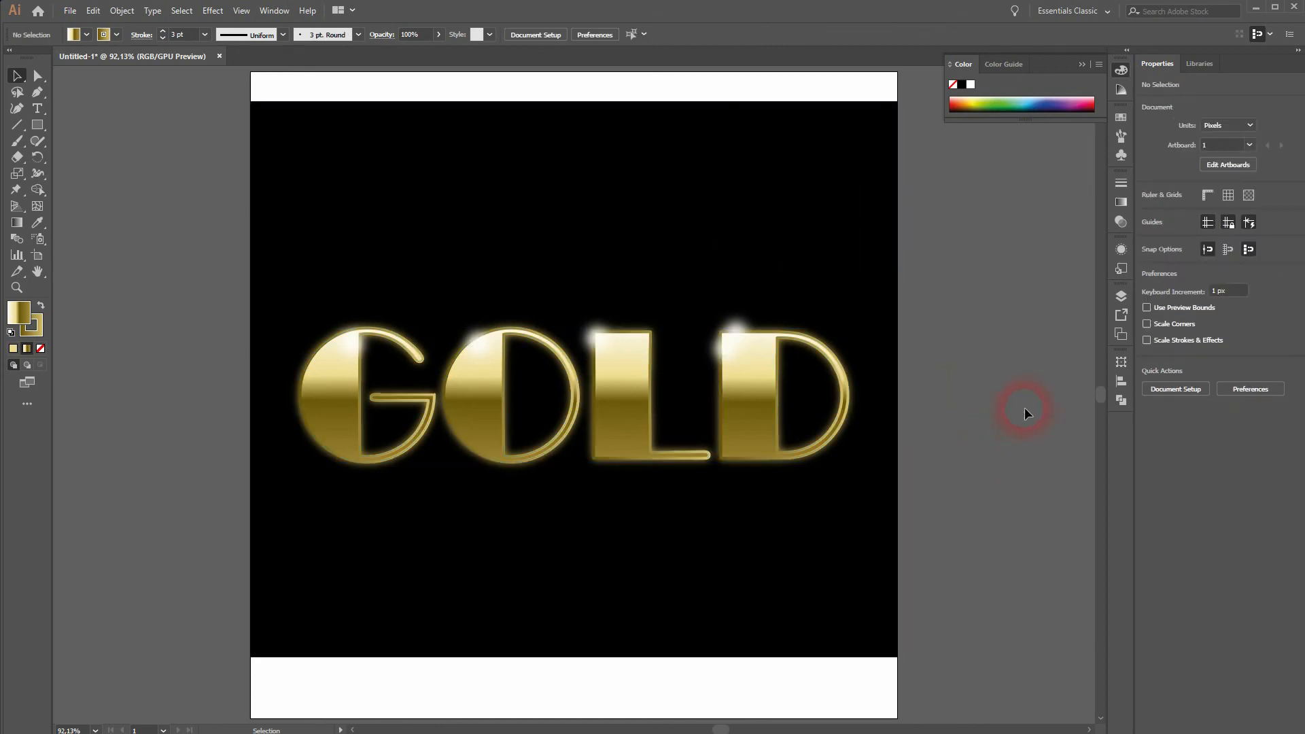